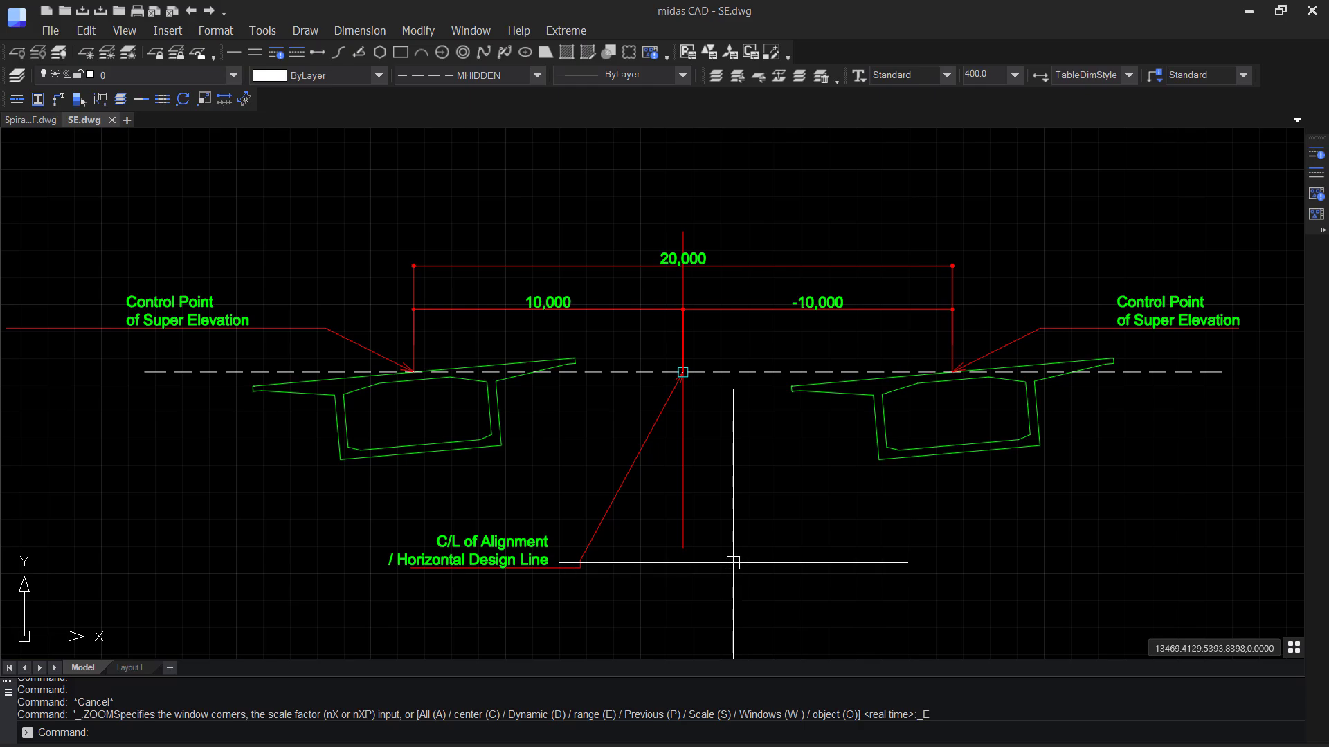
- Examine both box girder sections, their superelevation control points, the alignment centre line and the offset dimensions in the SE.dwg drawing
middle_click_drag(732, 475, 726, 513)
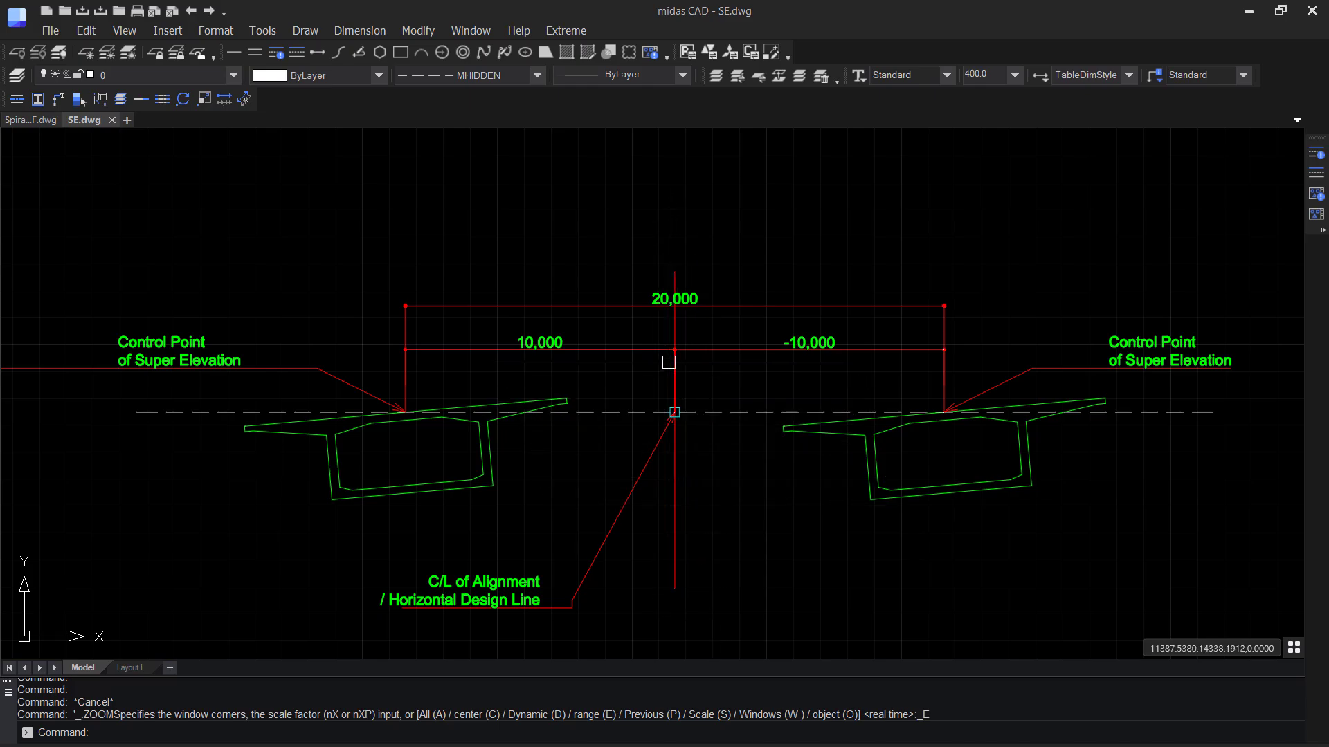
right_click(677, 329)
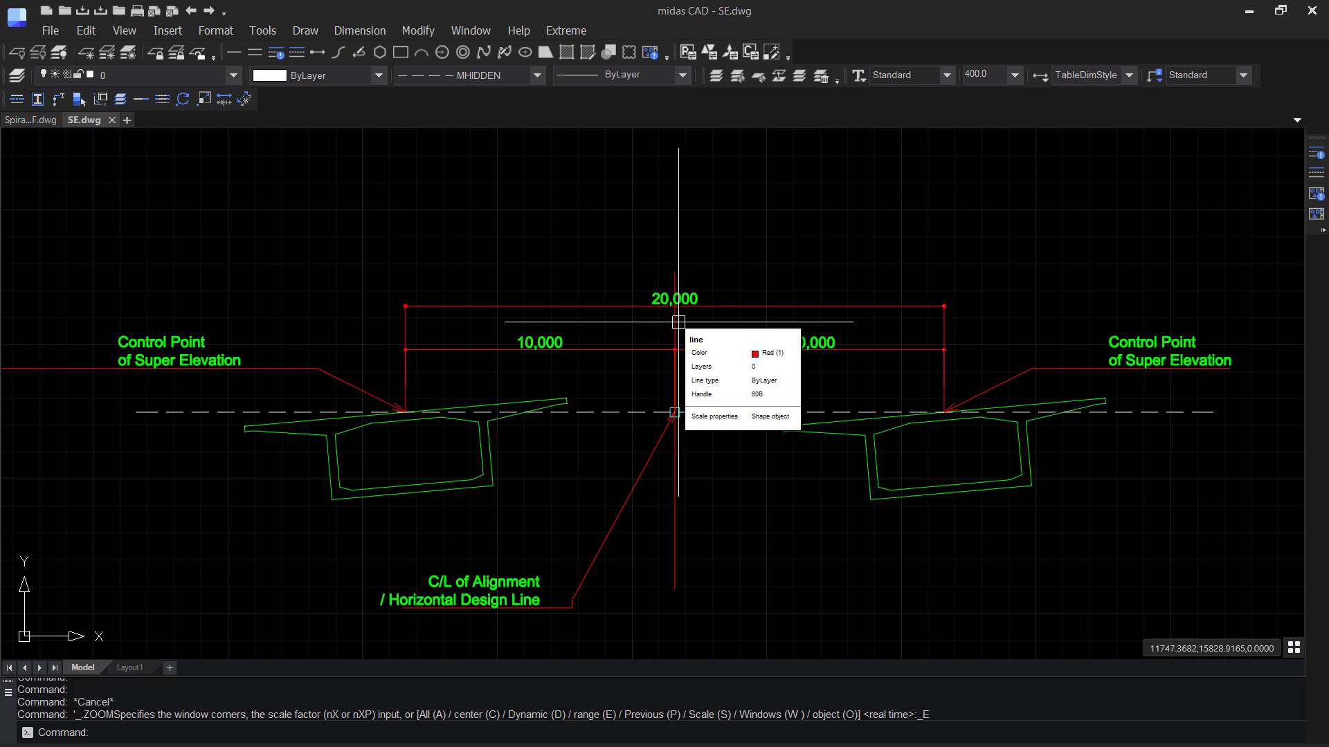
key("Escape")
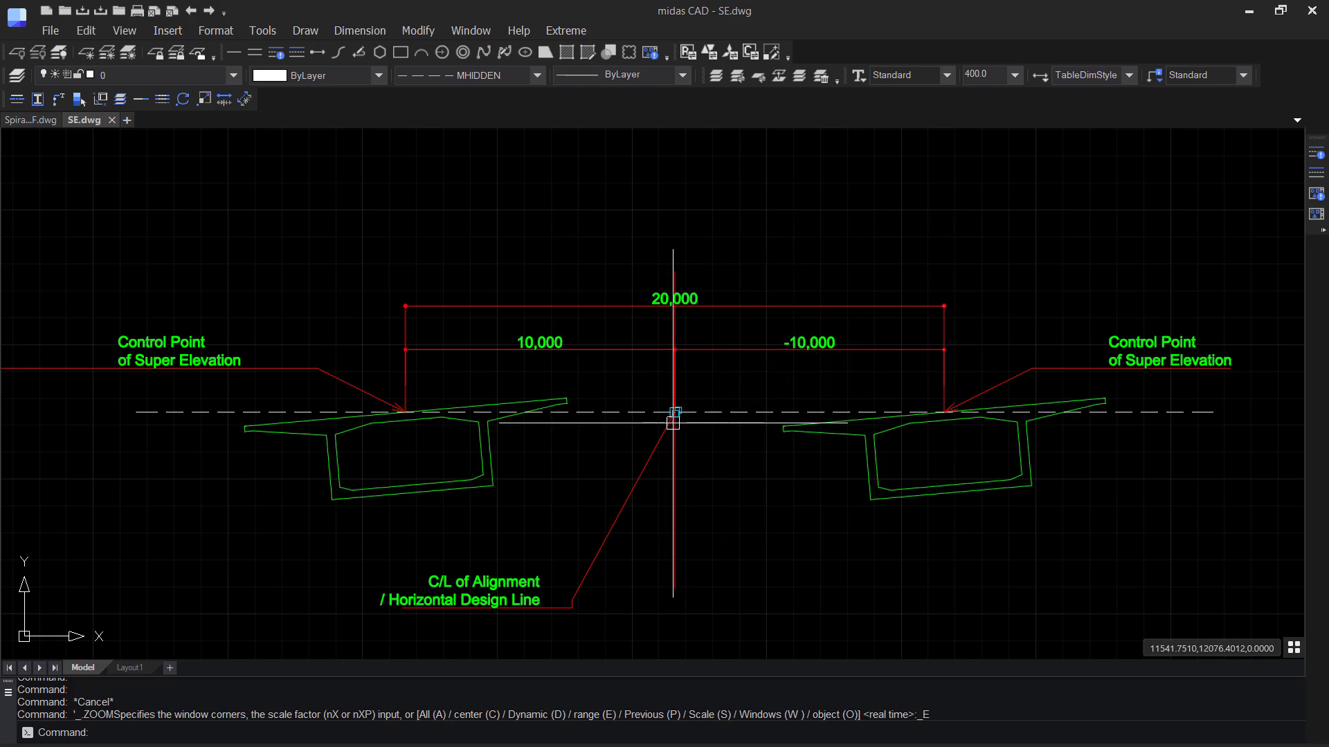
scroll(441, 439, "up", 2)
middle_click_drag(439, 439, 833, 480)
scroll(723, 459, "up", 2)
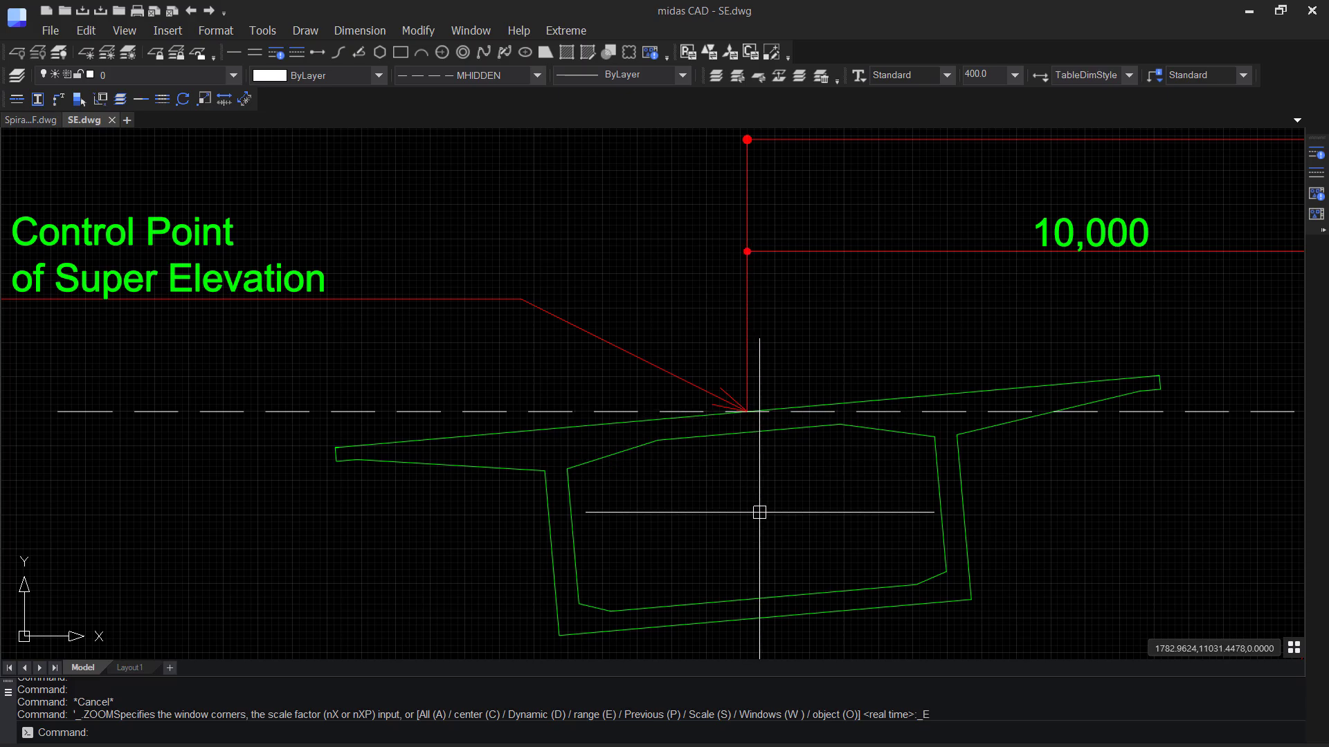
scroll(759, 512, "down", 4)
middle_click_drag(839, 499, 489, 496)
scroll(934, 490, "up", 4)
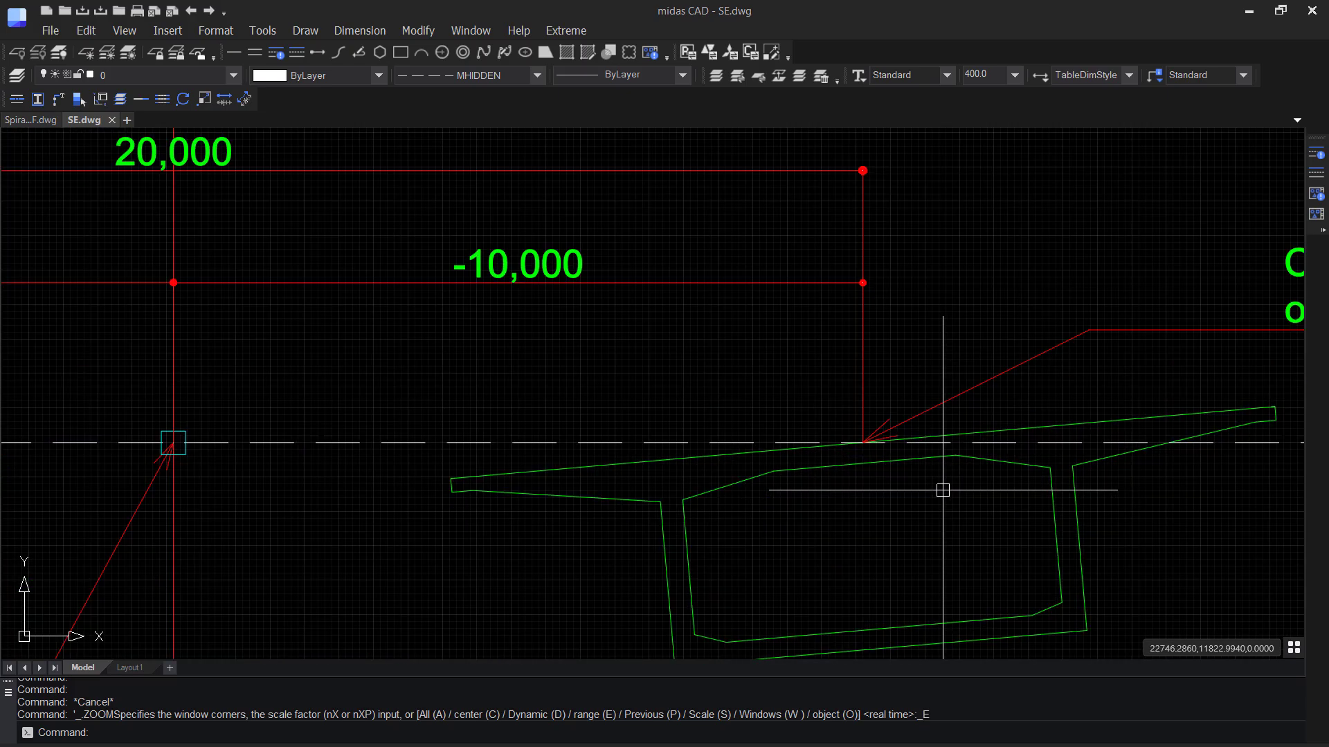
mouse_move(942, 490)
middle_mouse_down()
mouse_move(902, 451)
mouse_move(623, 437)
mouse_move(987, 436)
mouse_move(1017, 424)
middle_mouse_up()
scroll(622, 438, "down", 2)
scroll(893, 438, "down", 2)
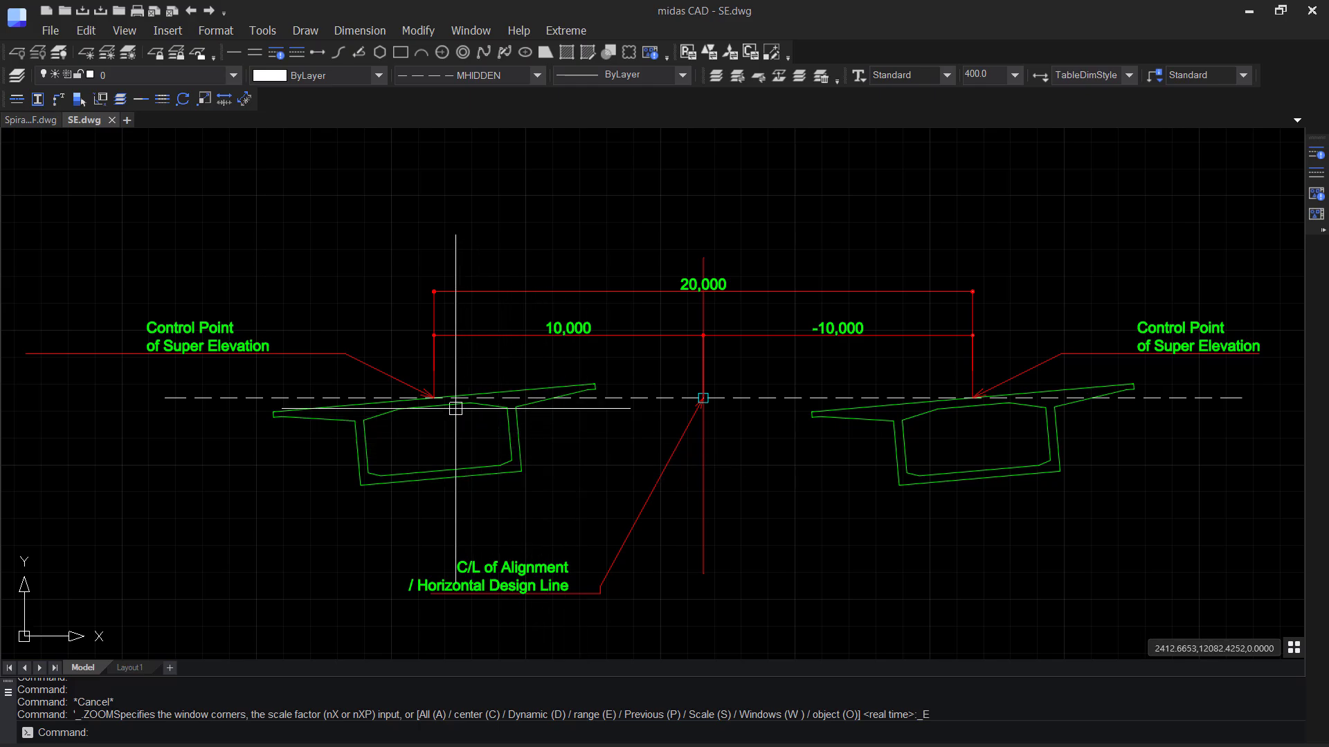
mouse_move(433, 395)
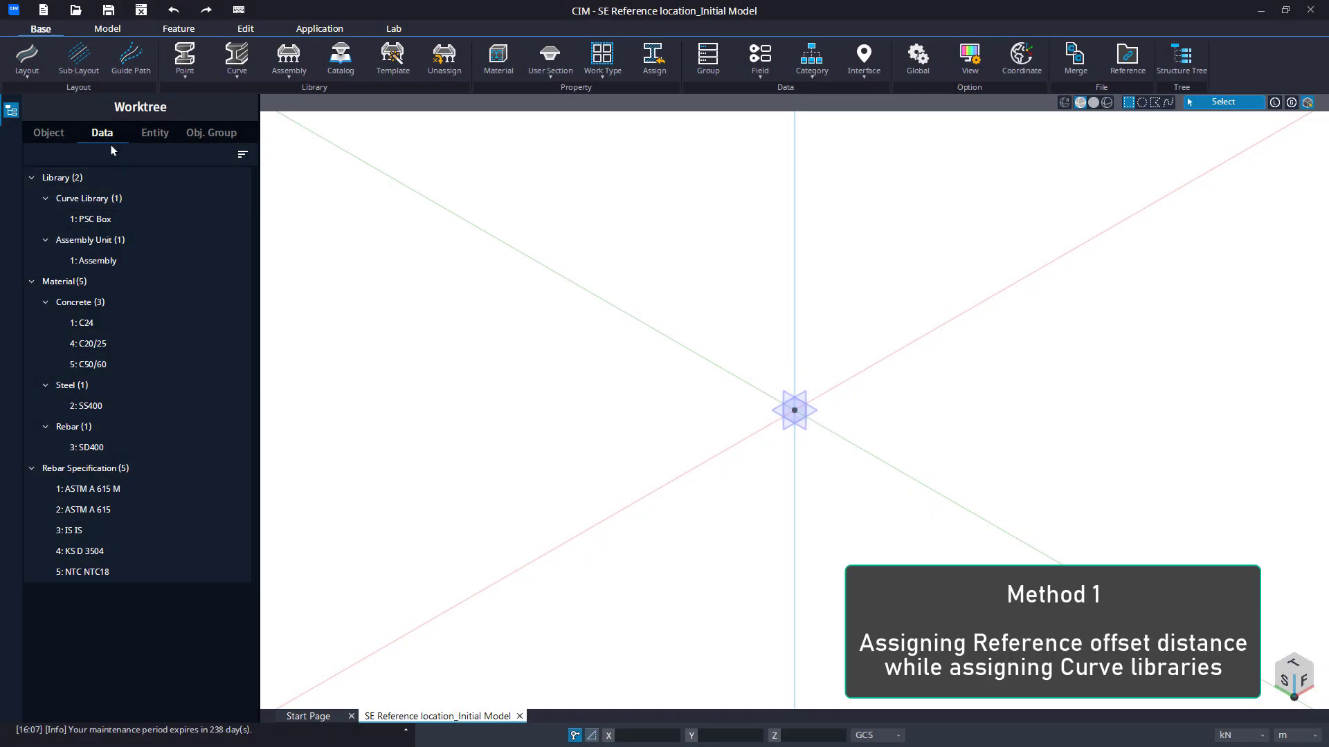
- In CIM, open the PSC Box curve library for modification, including its PSC Box Girder user section
right_click(100, 222)
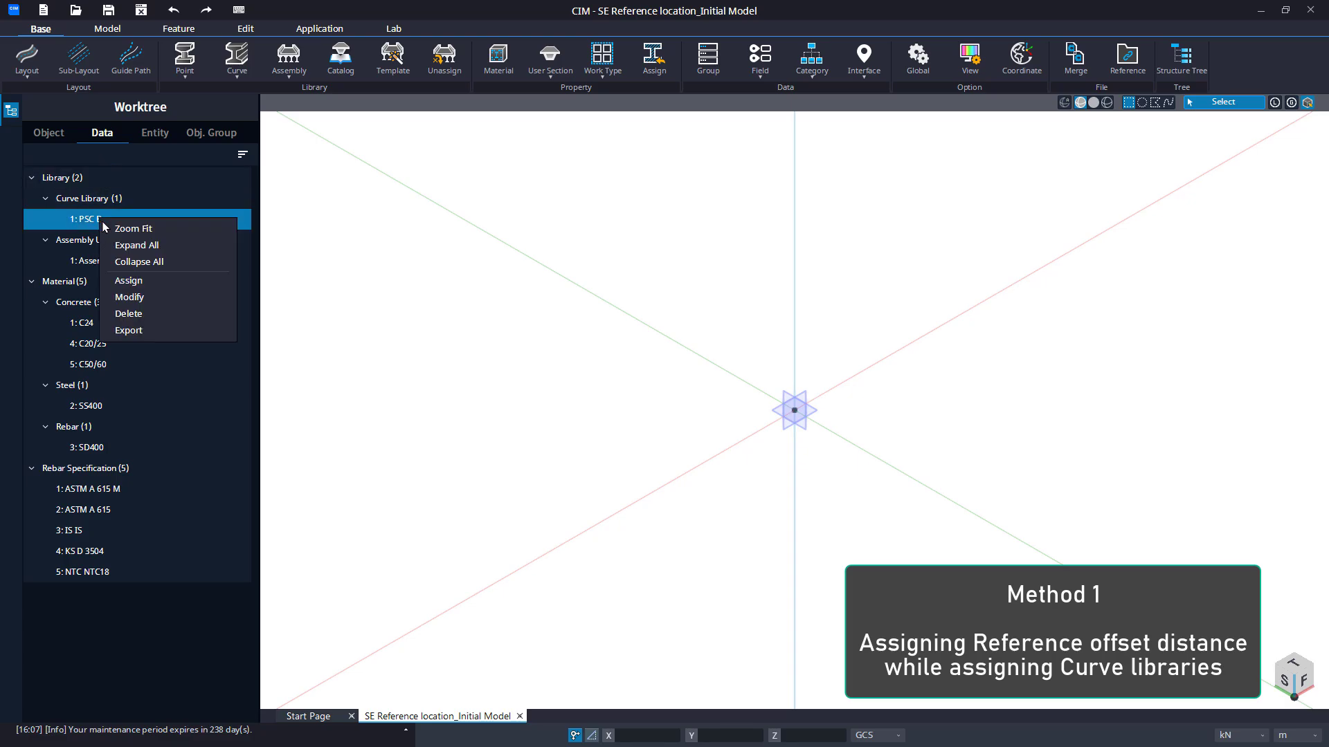
left_click(131, 297)
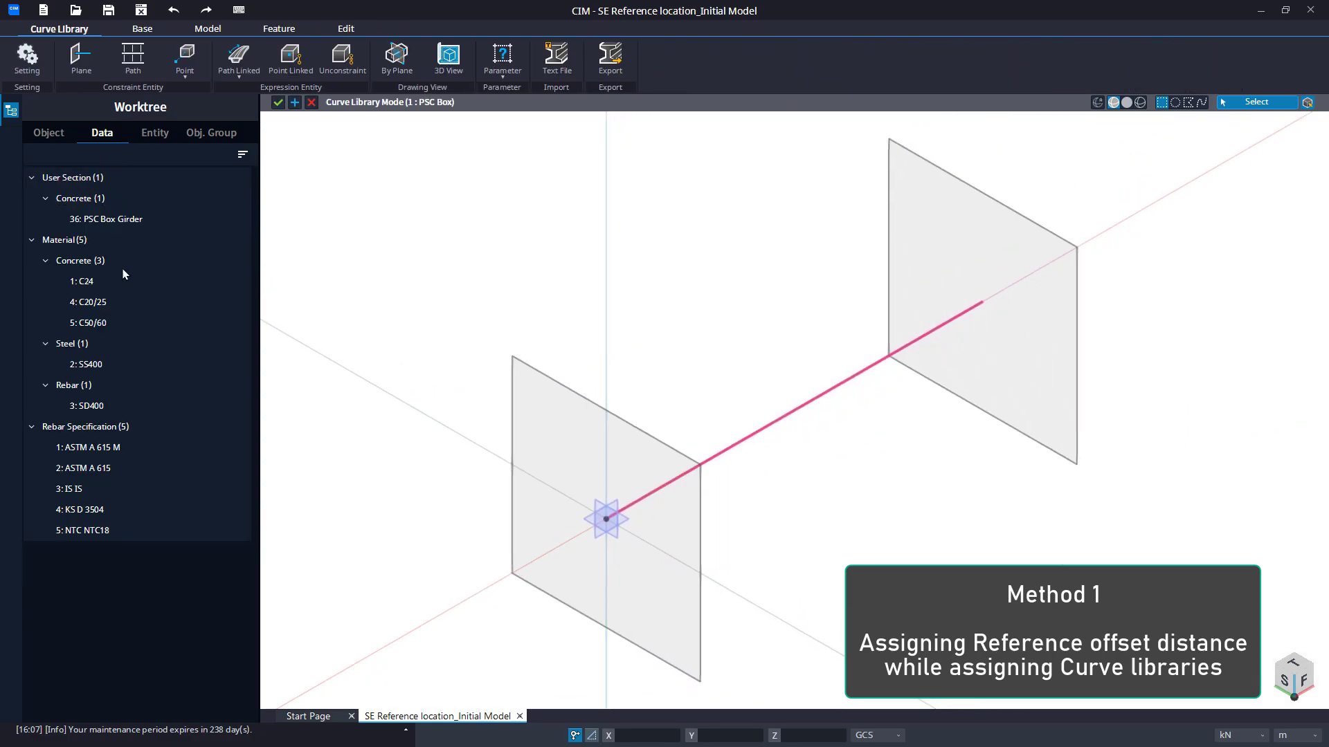
left_click(109, 220)
right_click(109, 221)
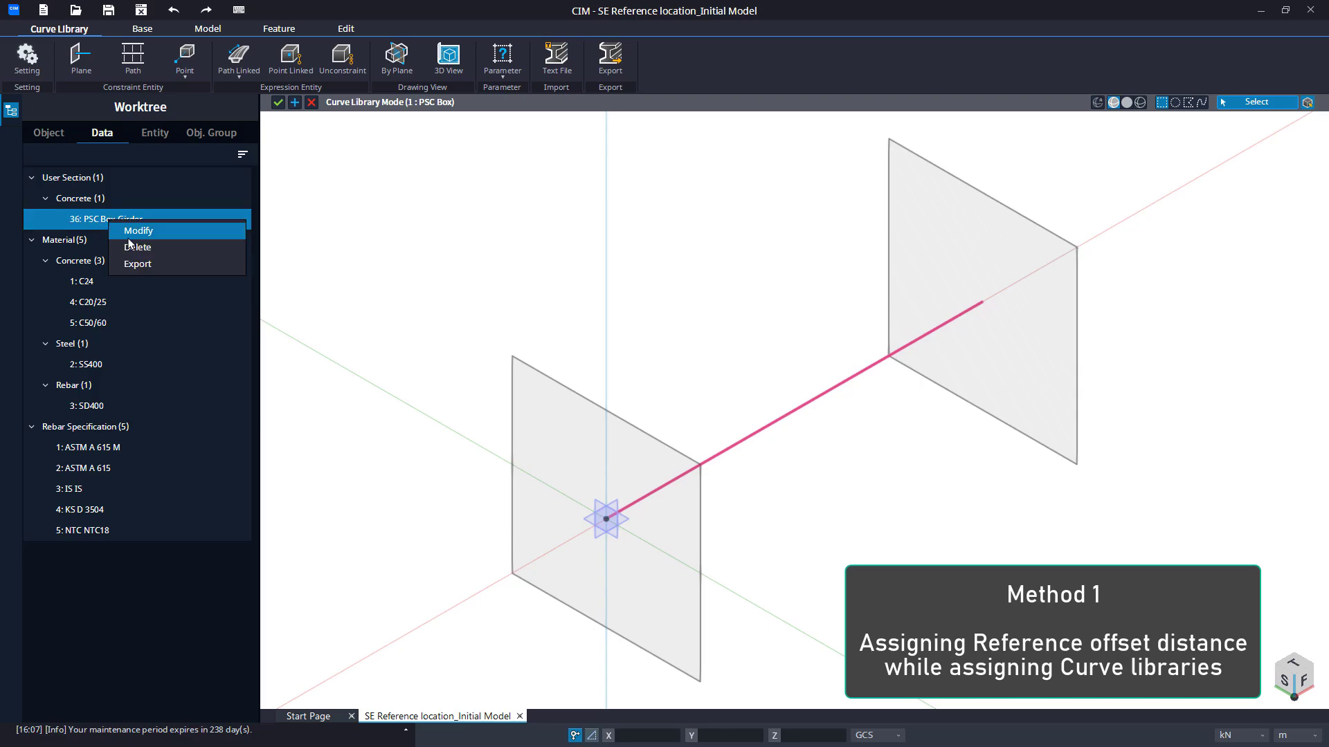
left_click(129, 237)
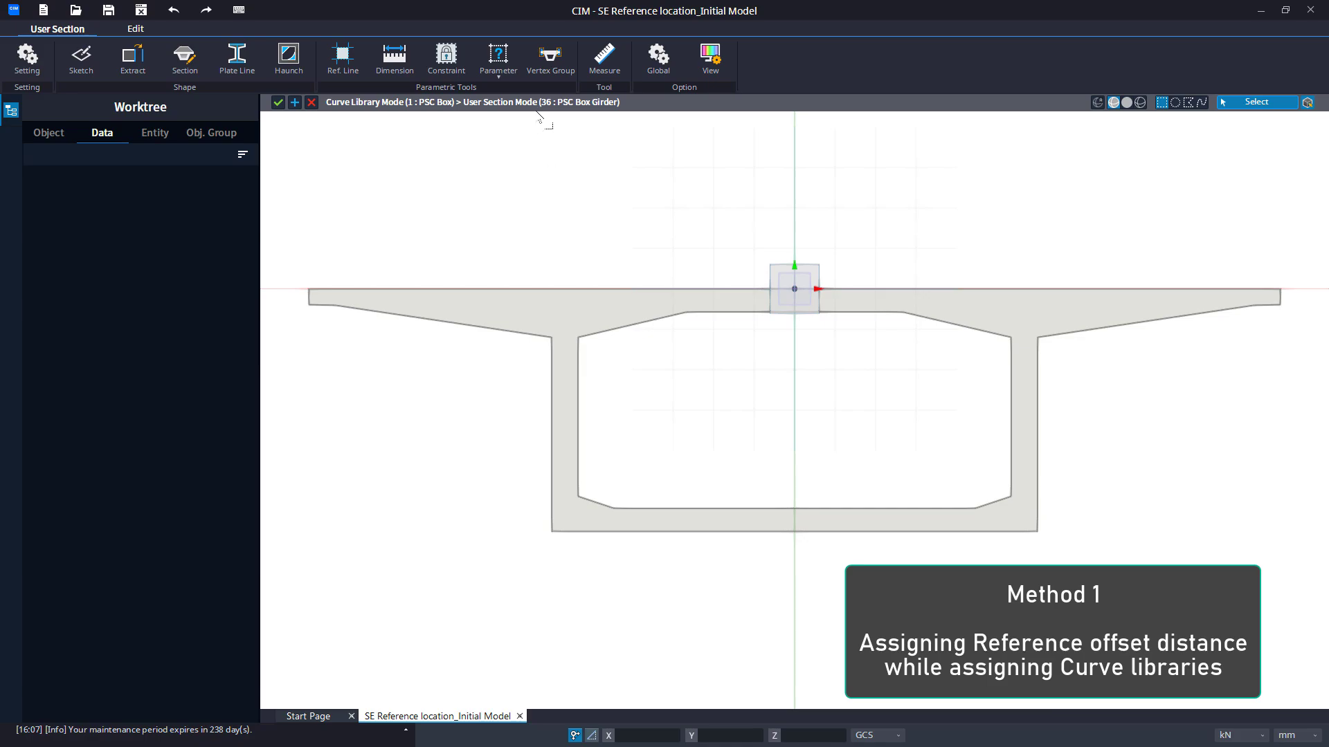
- Start a Variation by Superelevation vertex group and add the vertex at the section origin as its master
left_click(542, 69)
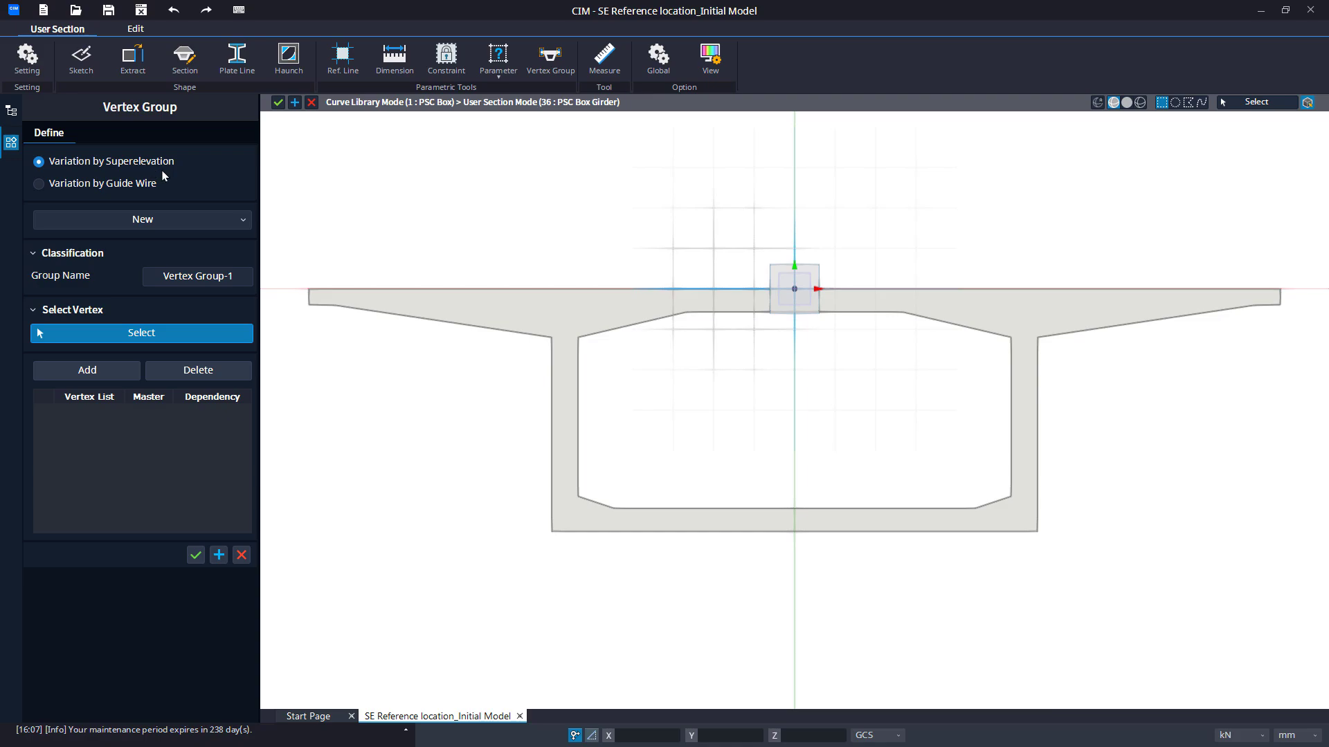
left_click_drag(735, 249, 838, 304)
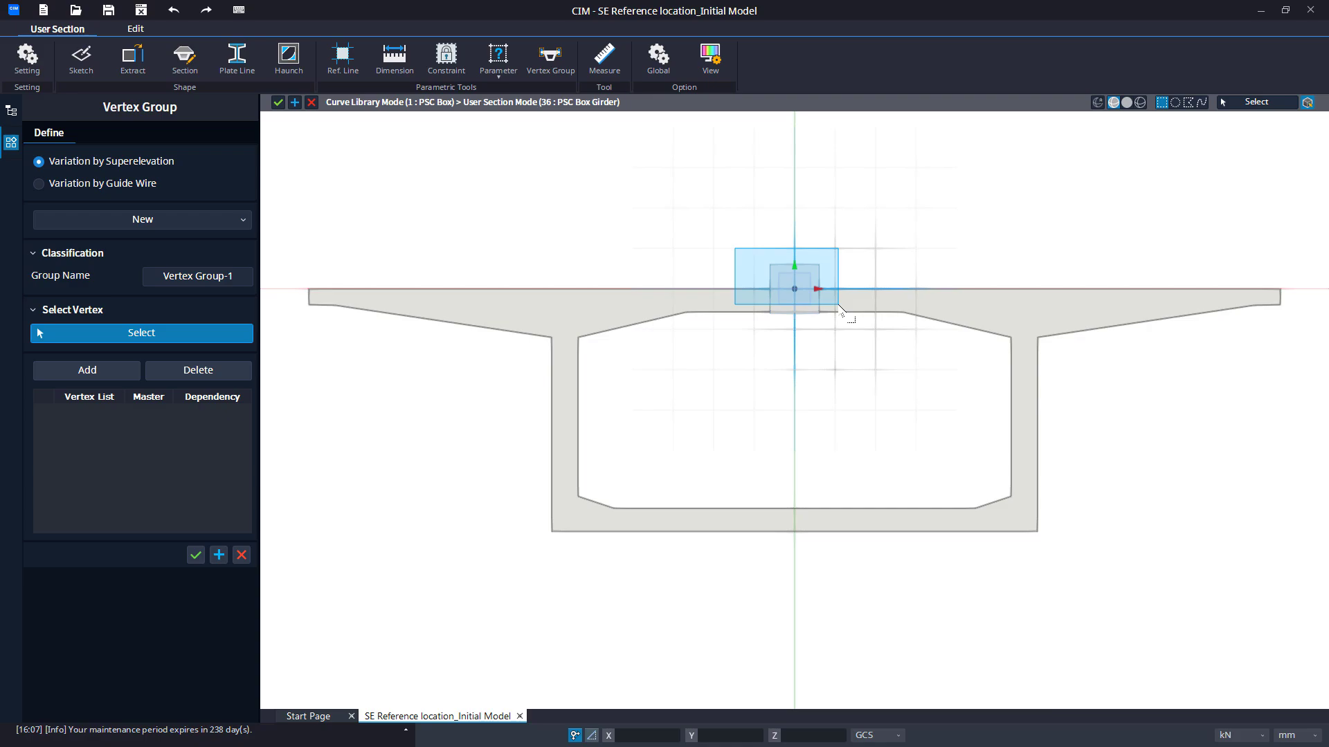
left_click_drag(838, 305, 838, 305)
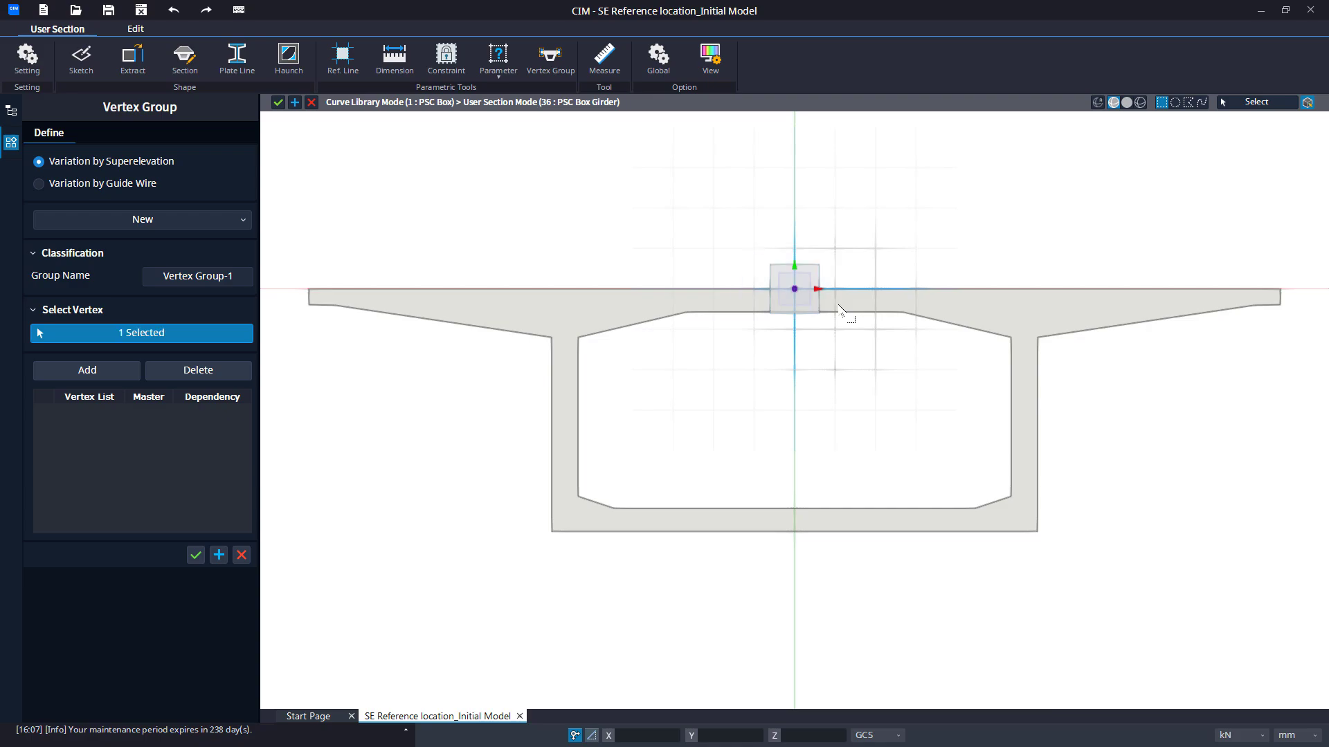
left_click(97, 370)
left_click(146, 412)
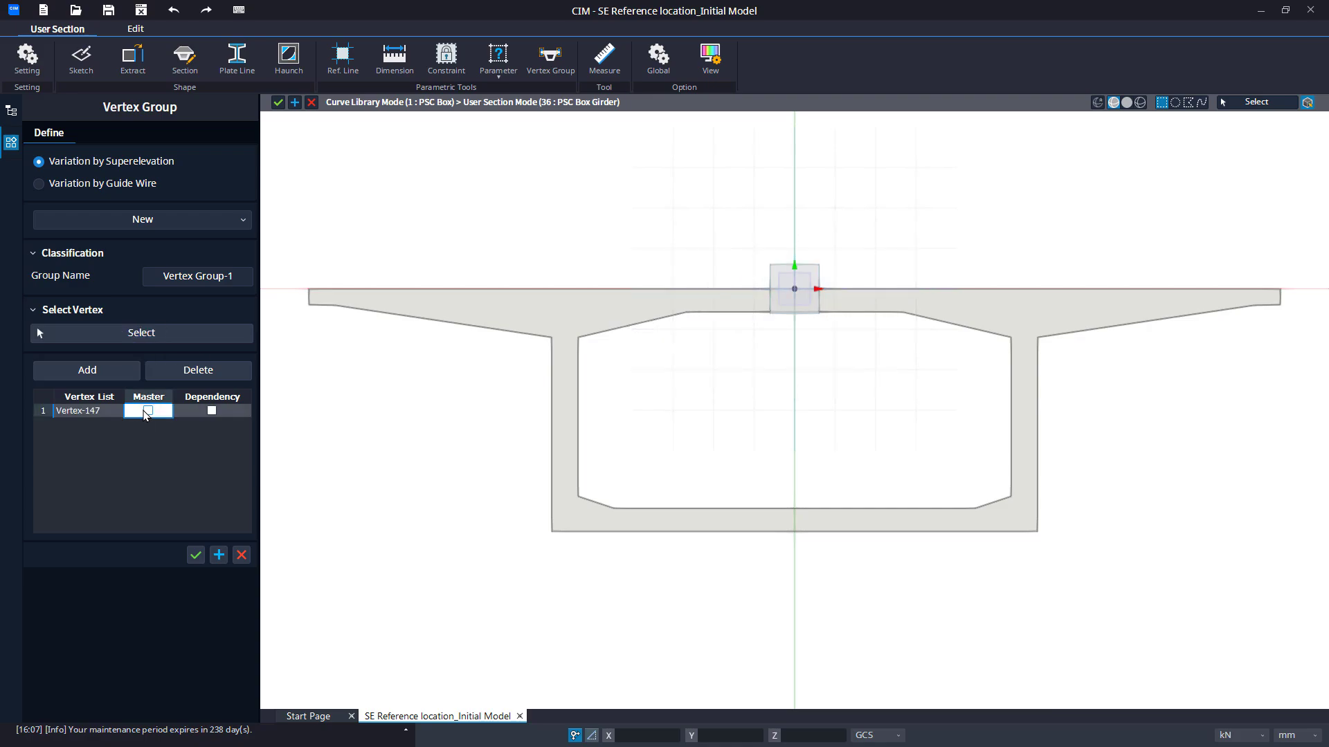
left_click(146, 413)
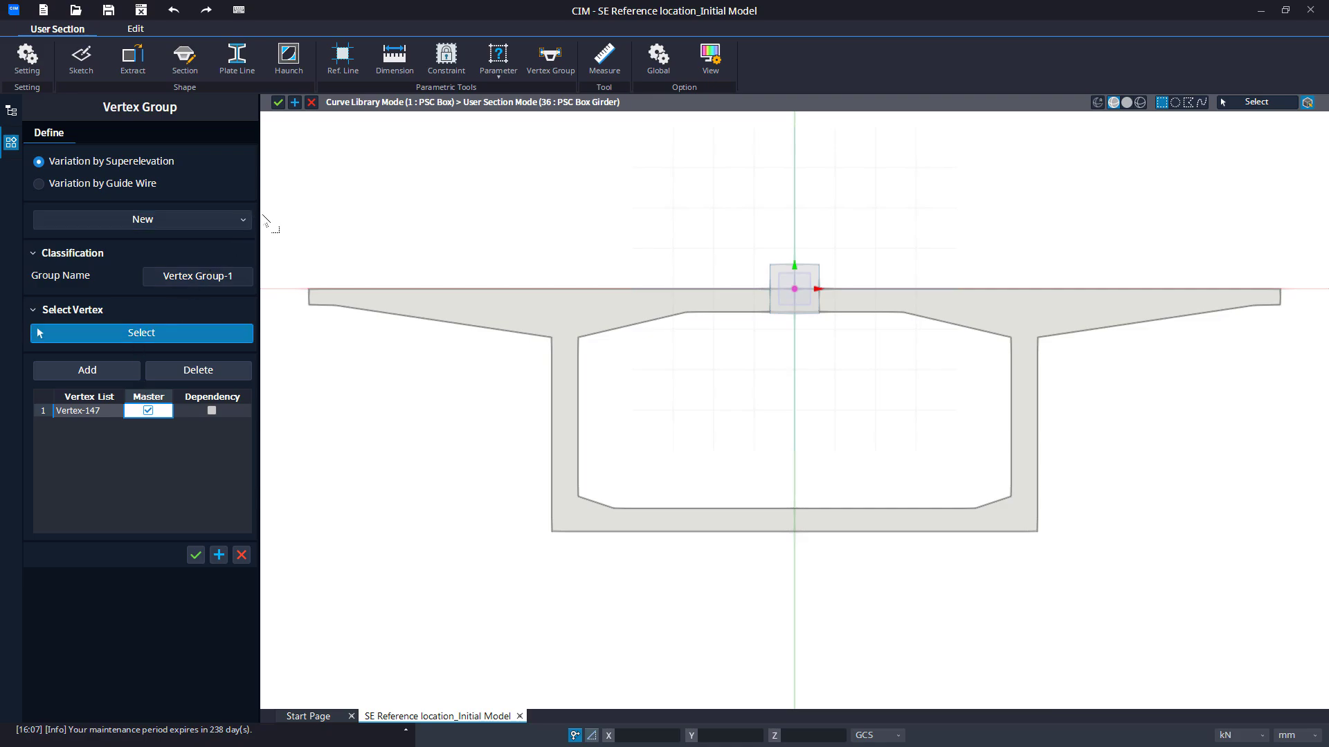
- Add all the section's vertices to Vertex Group-1, create the group, and save the user section
left_click_drag(263, 215, 1296, 577)
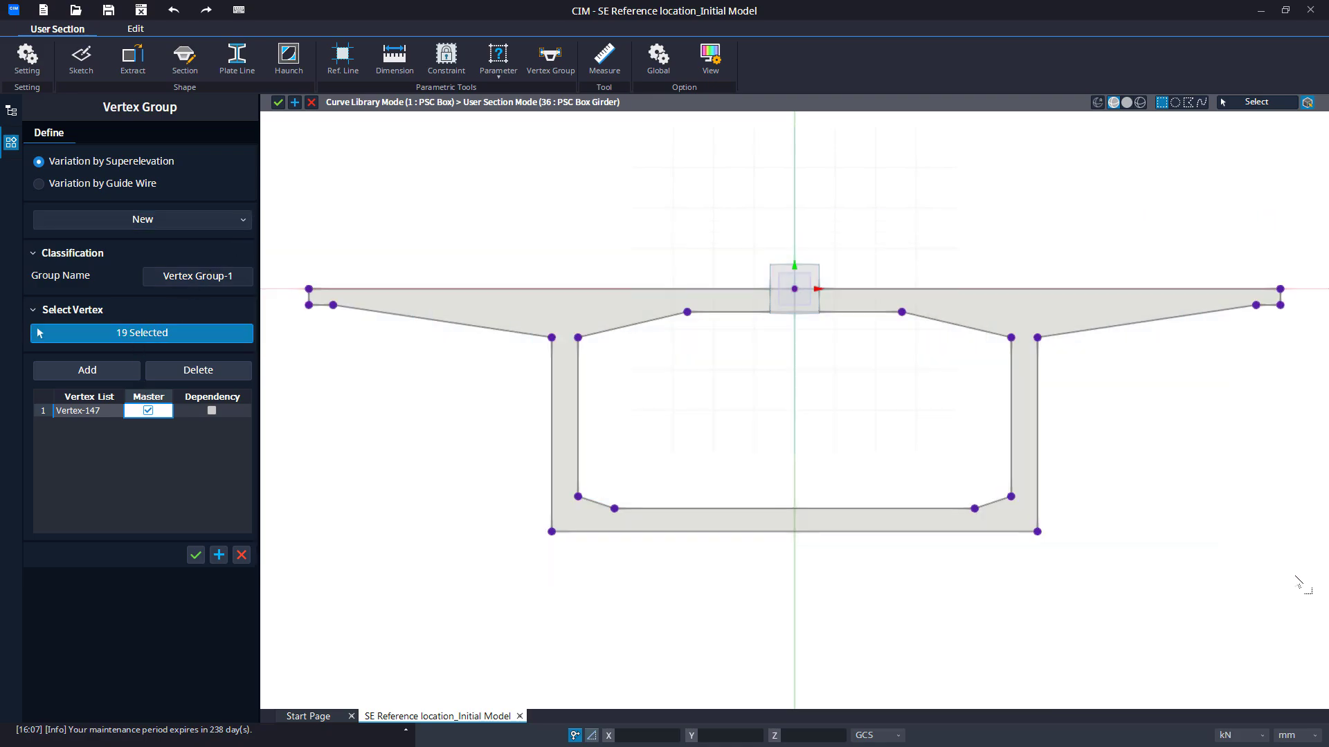
left_click(92, 371)
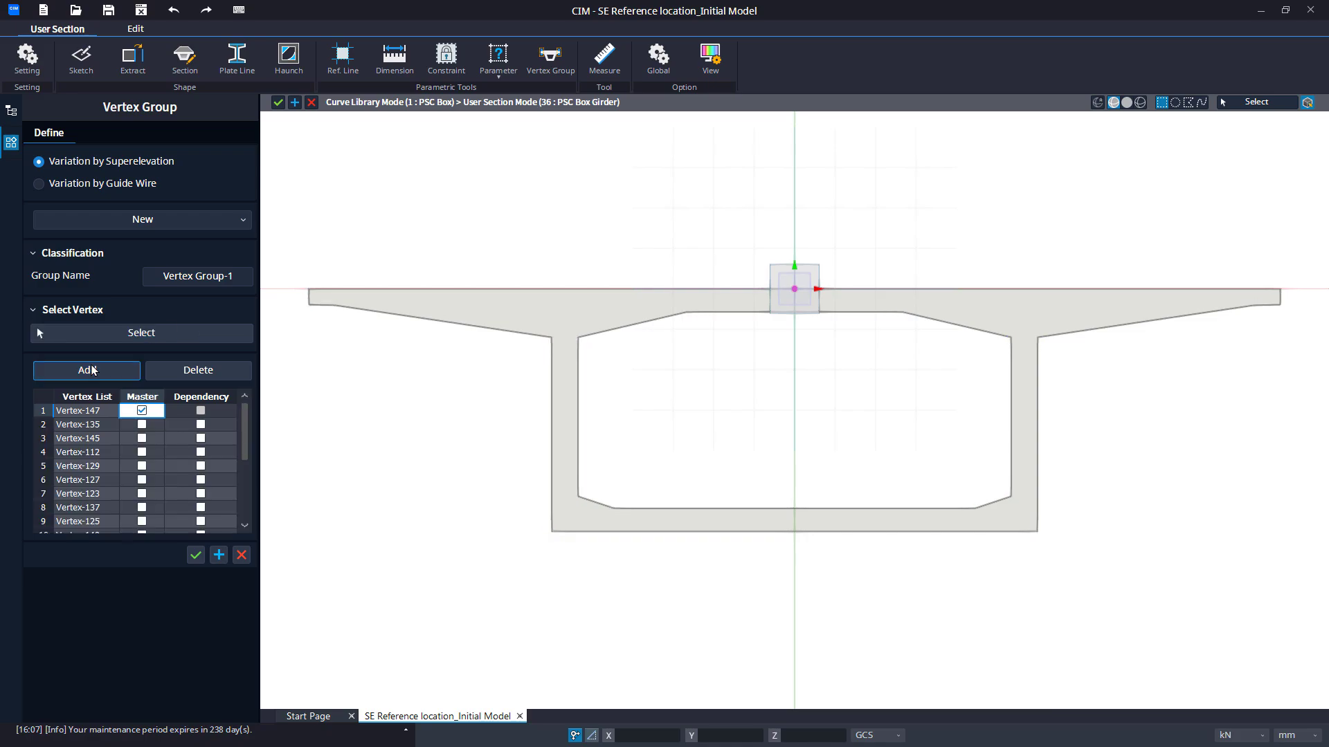
left_click(196, 556)
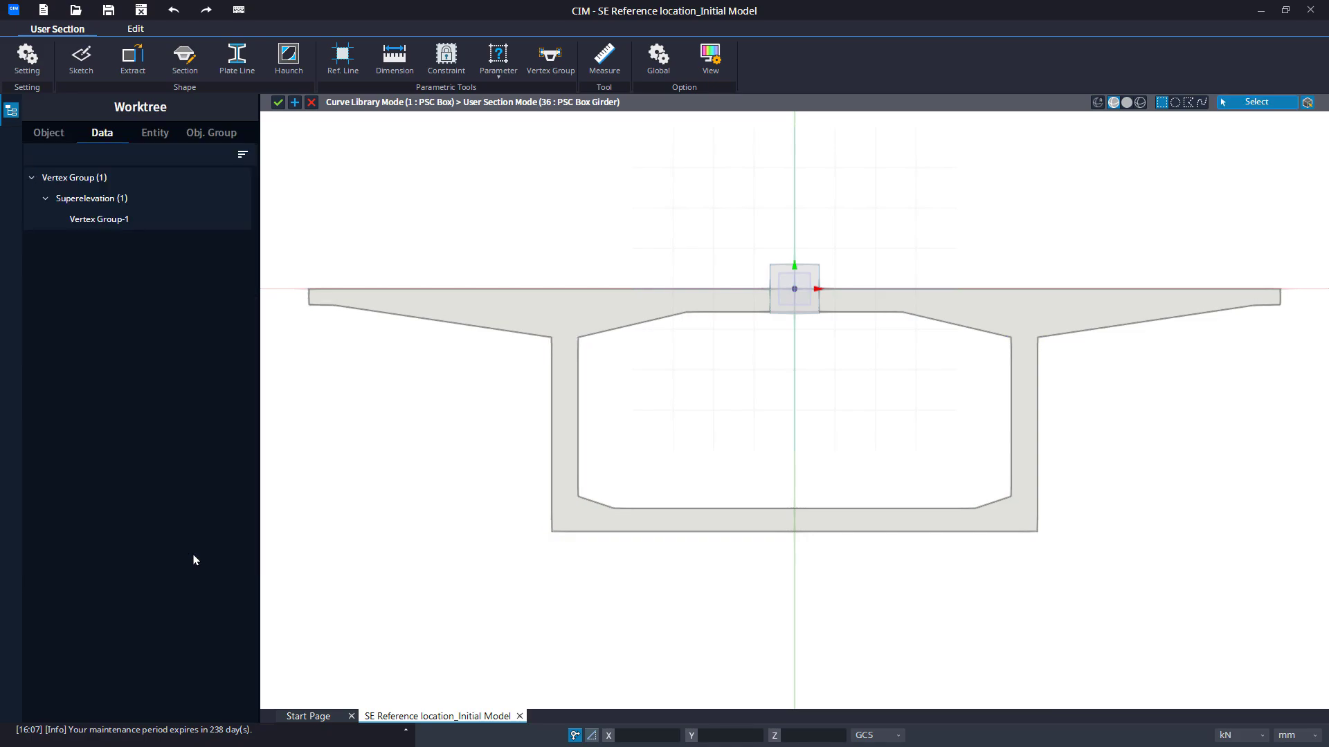
left_click(277, 103)
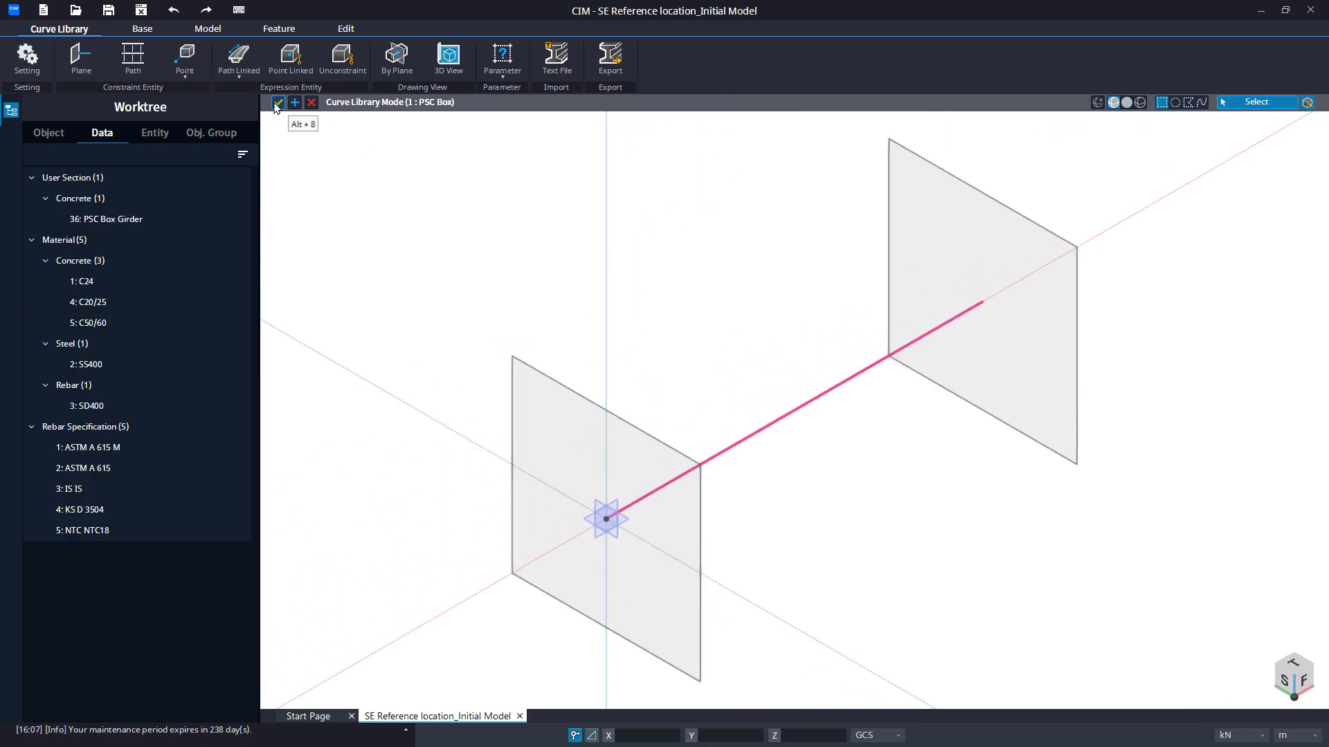
- Create a plane-type path linked entity from the PSC Box Girder section on the default constraint path, and save the curve library
left_click(239, 61)
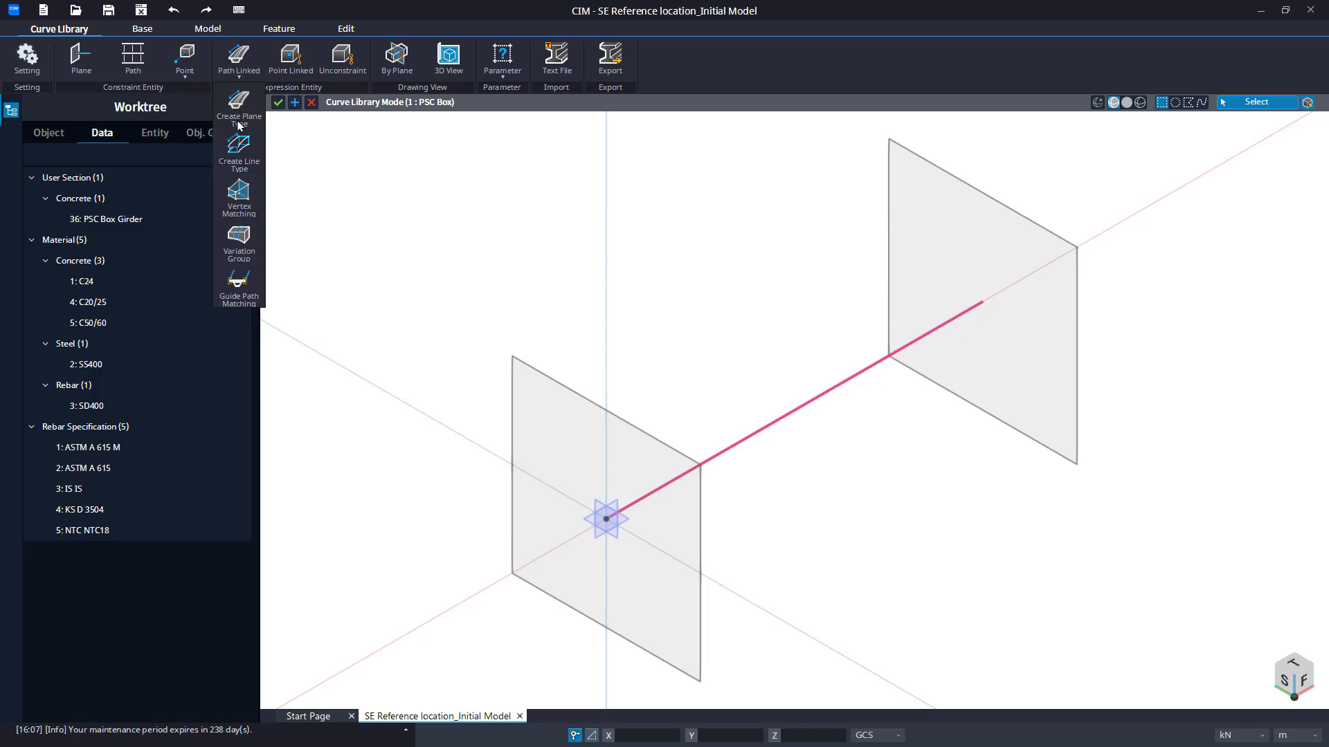
left_click(239, 117)
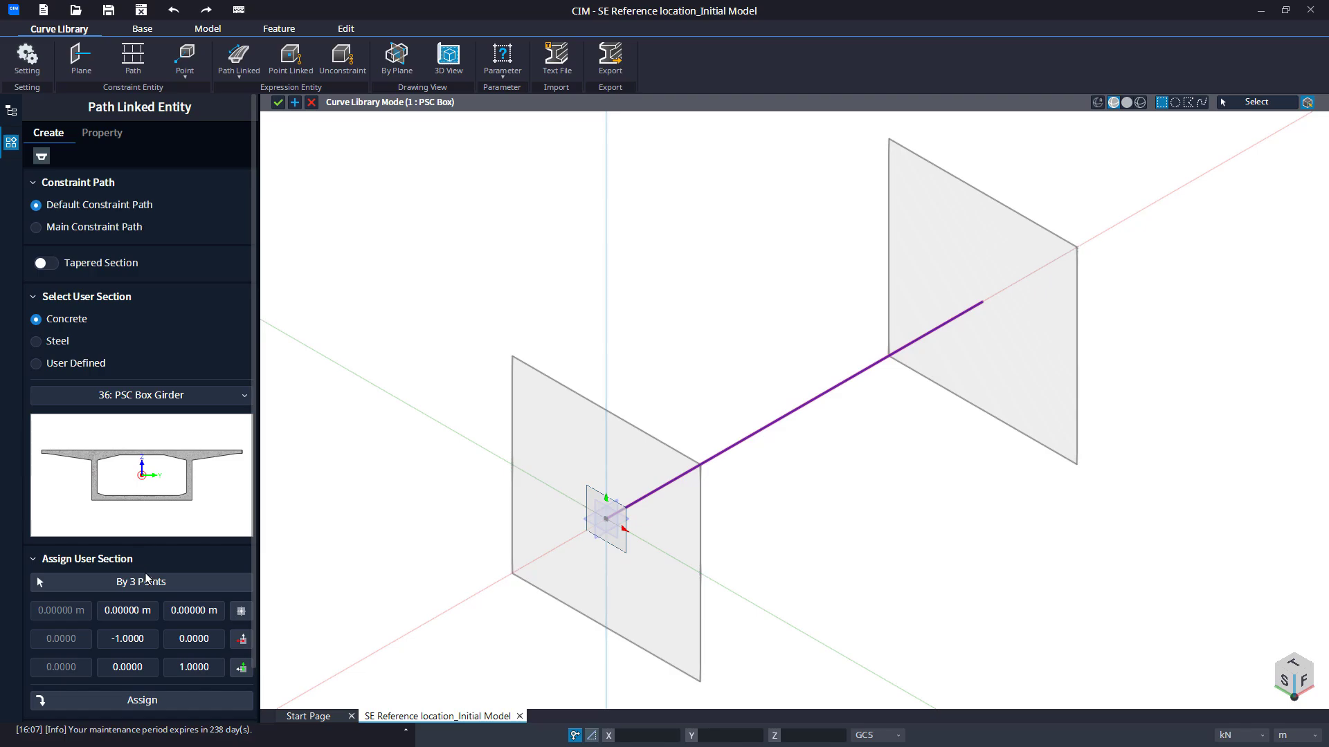
scroll(146, 578, "down", 2)
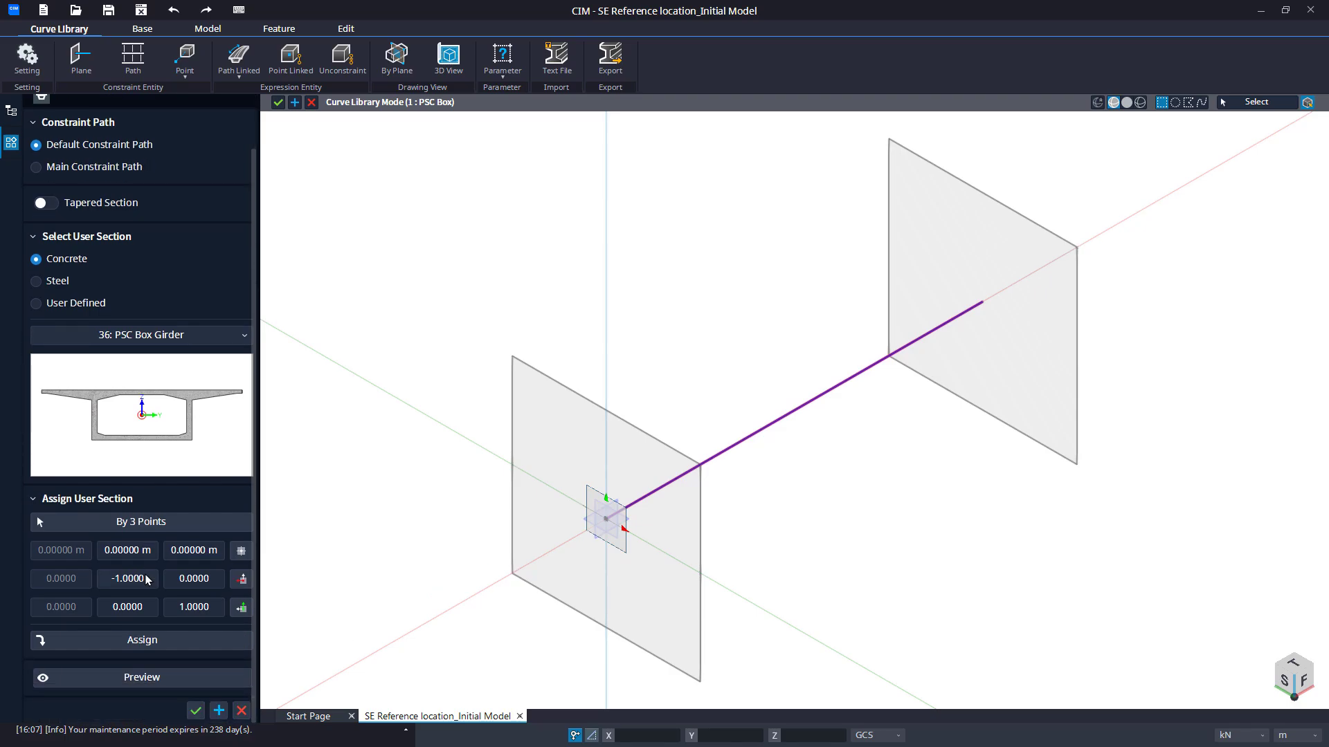
left_click(152, 643)
left_click(155, 682)
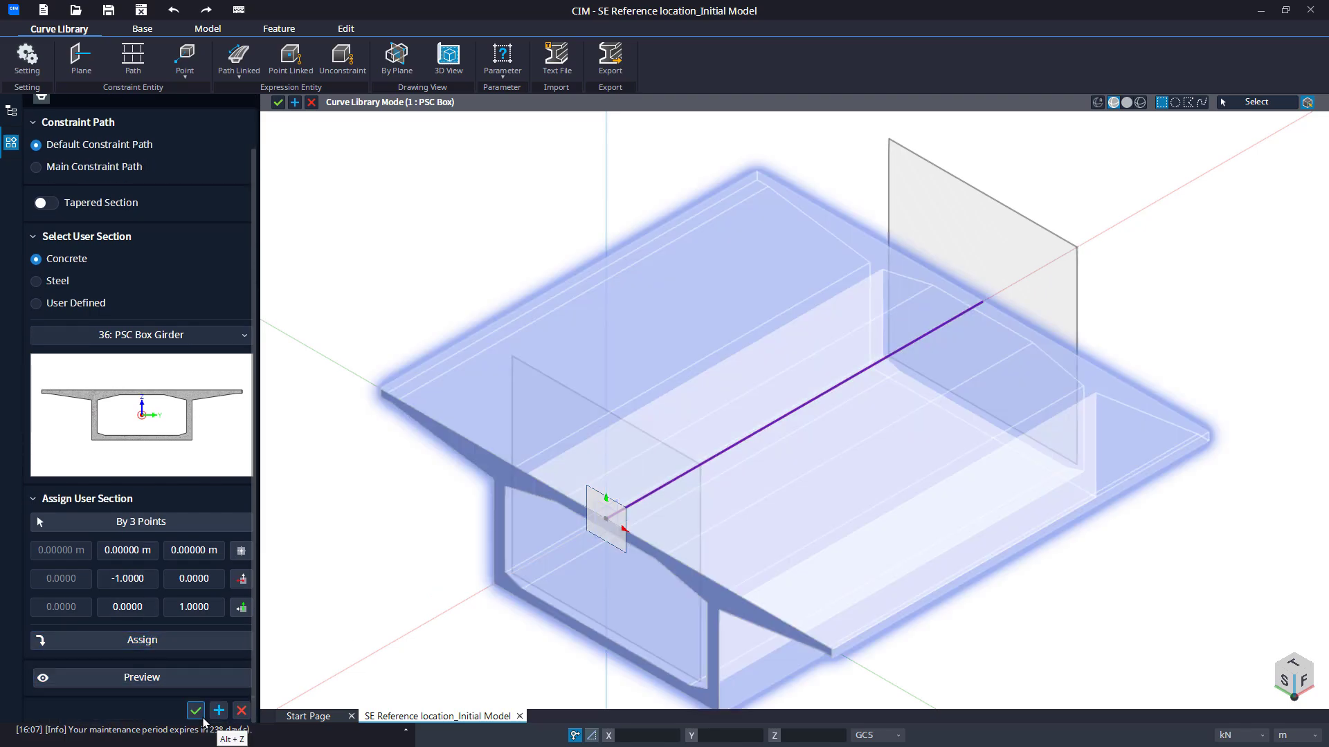
left_click(202, 718)
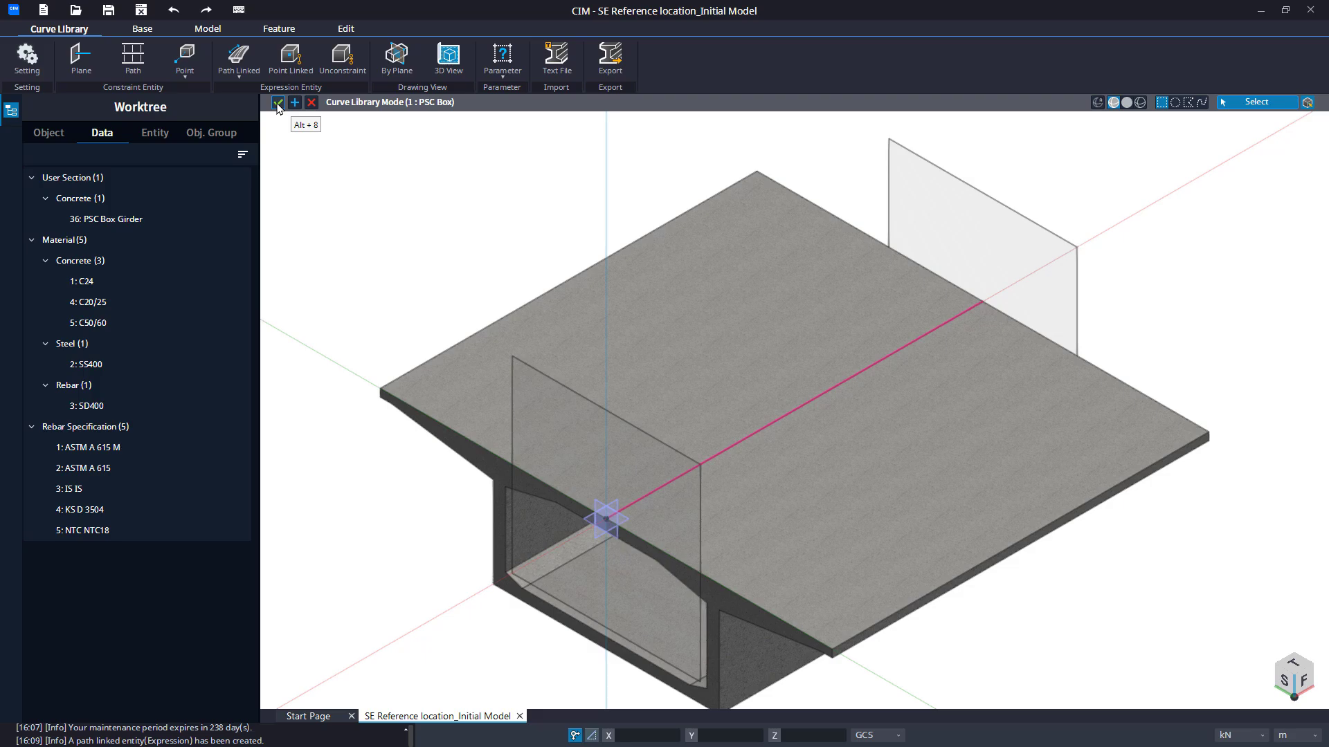
left_click(277, 104)
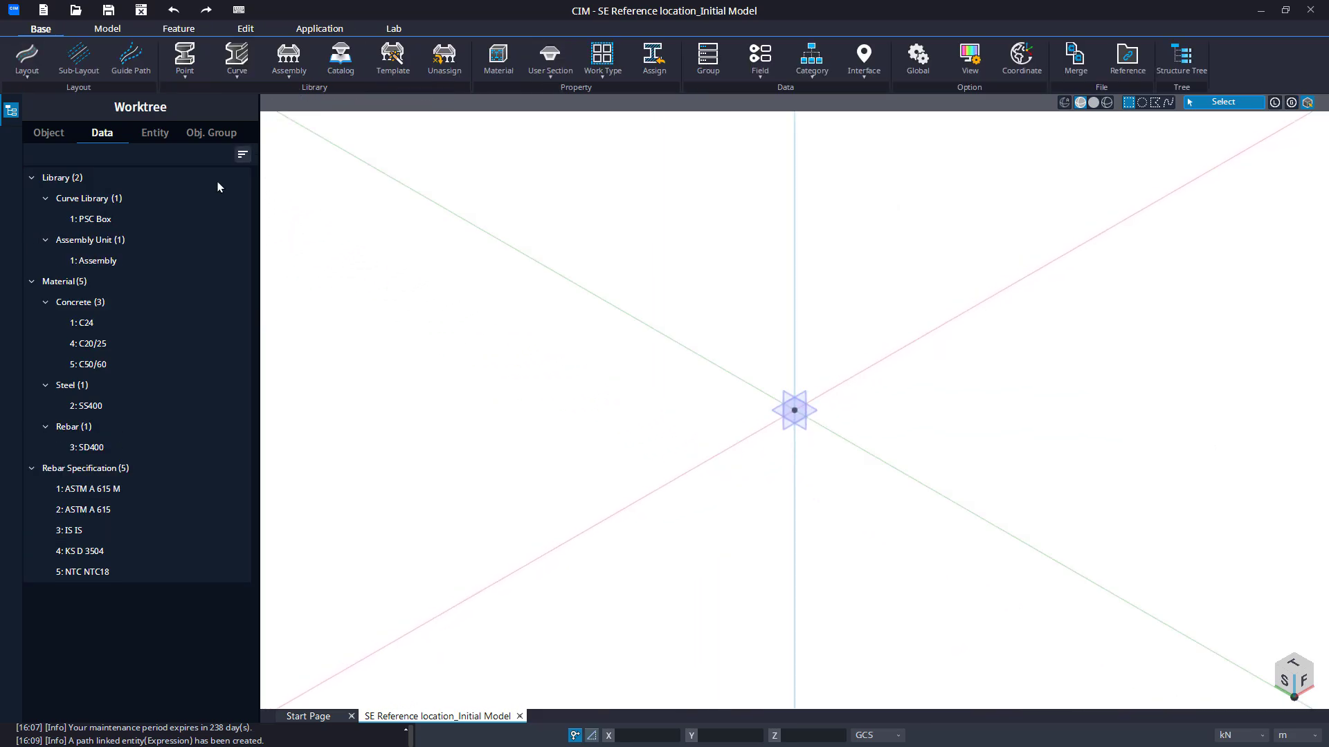
- Open the Assembly unit for modification
right_click(137, 270)
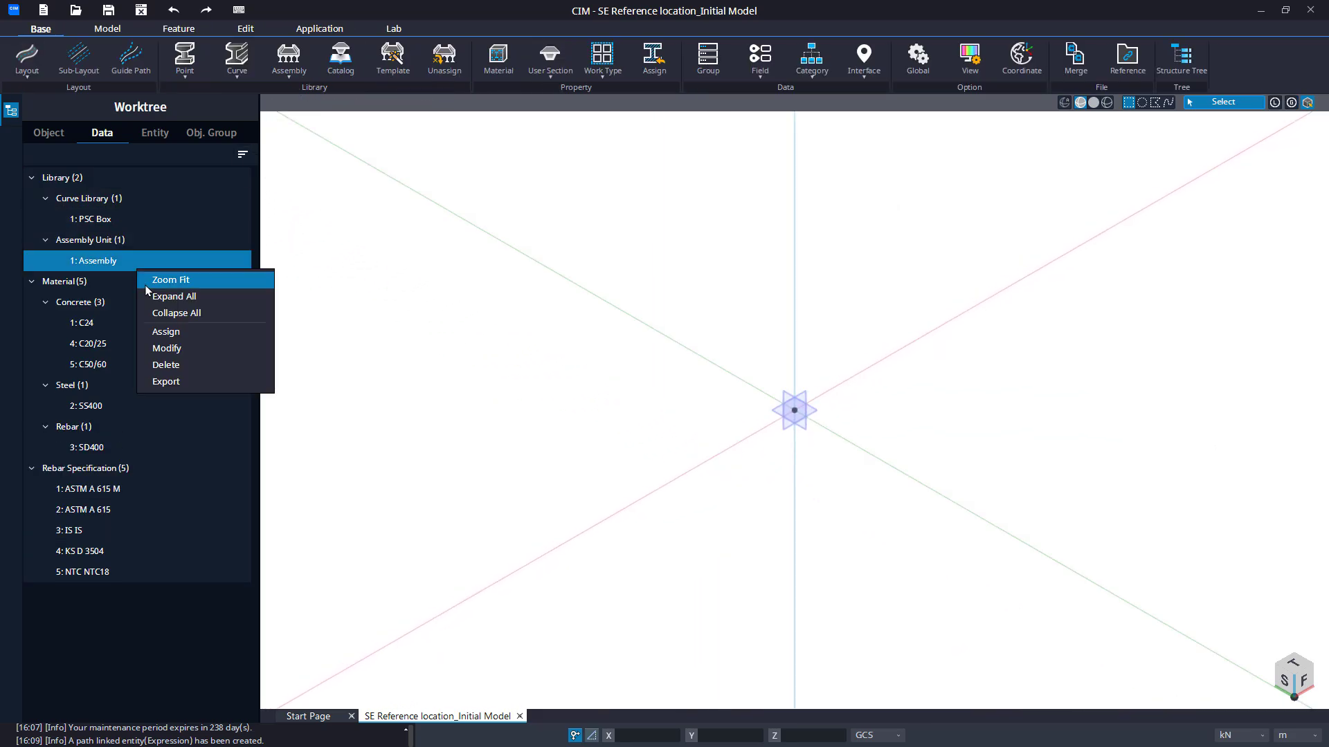
left_click(173, 351)
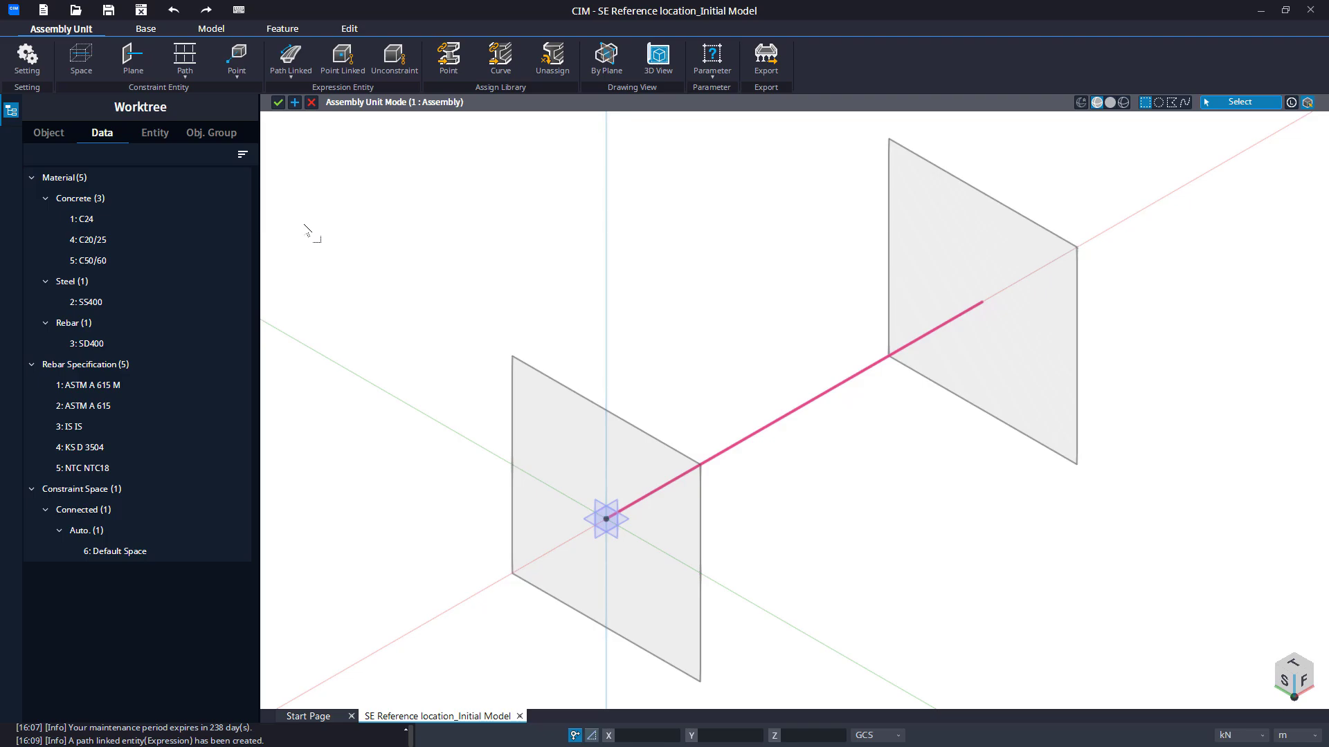
scroll(304, 229, "down", 1)
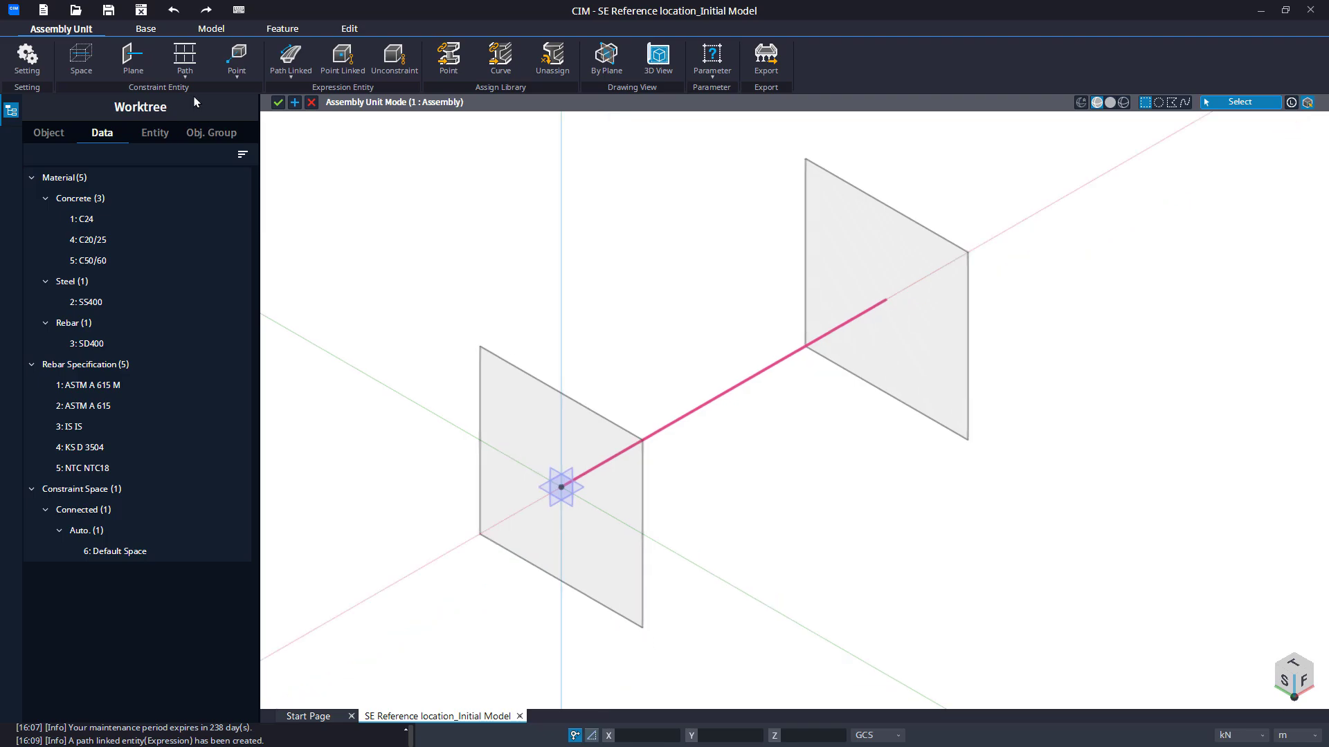
- Create a main constraint path between both constraint planes in the Default Space, with a Path-Y offset distance of 10 m
left_click(184, 70)
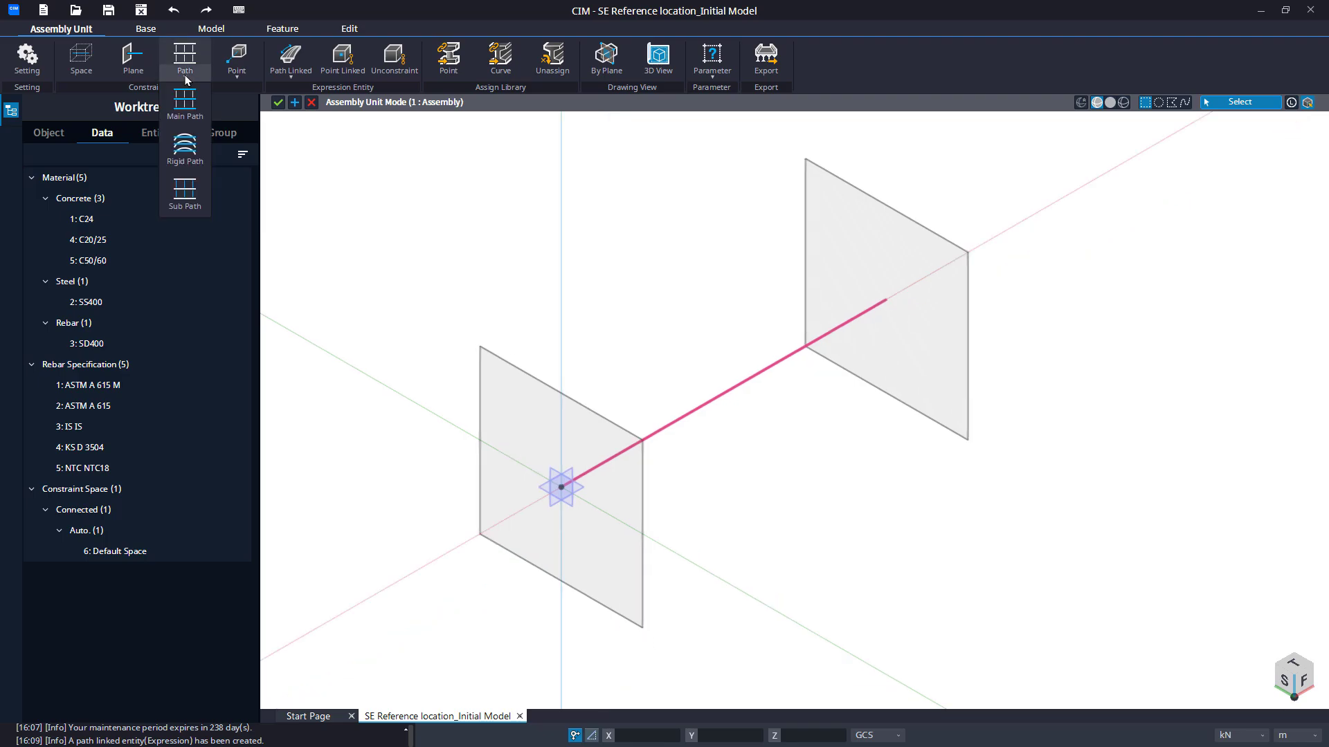
left_click(184, 118)
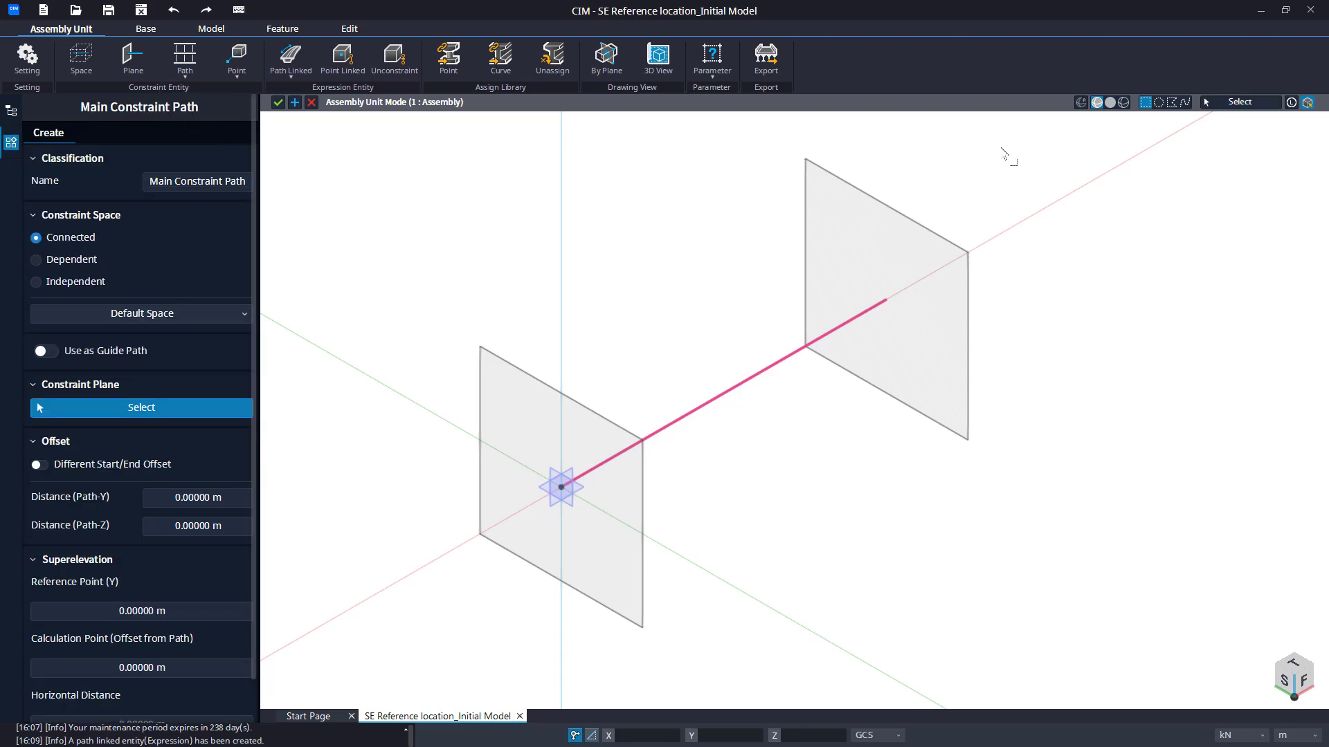
left_click_drag(1000, 147, 384, 652)
left_click(220, 501)
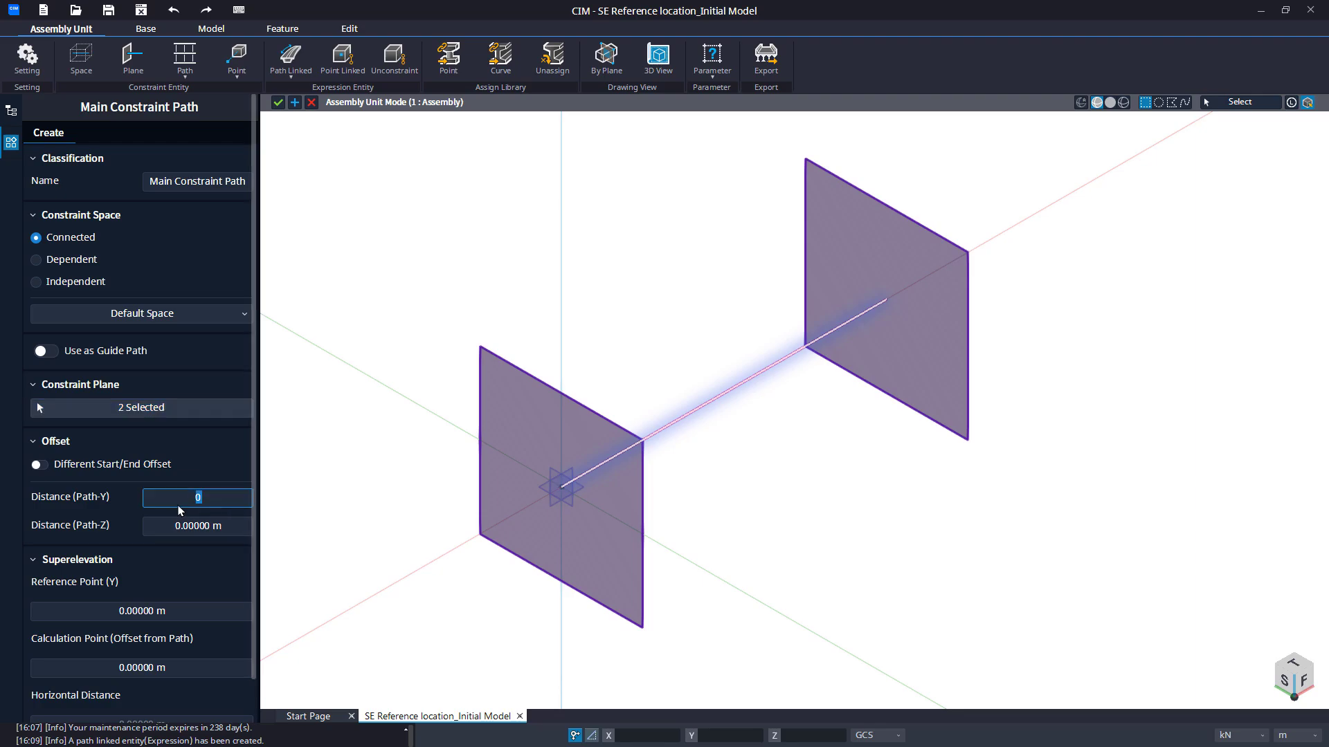
type("10")
key("Return")
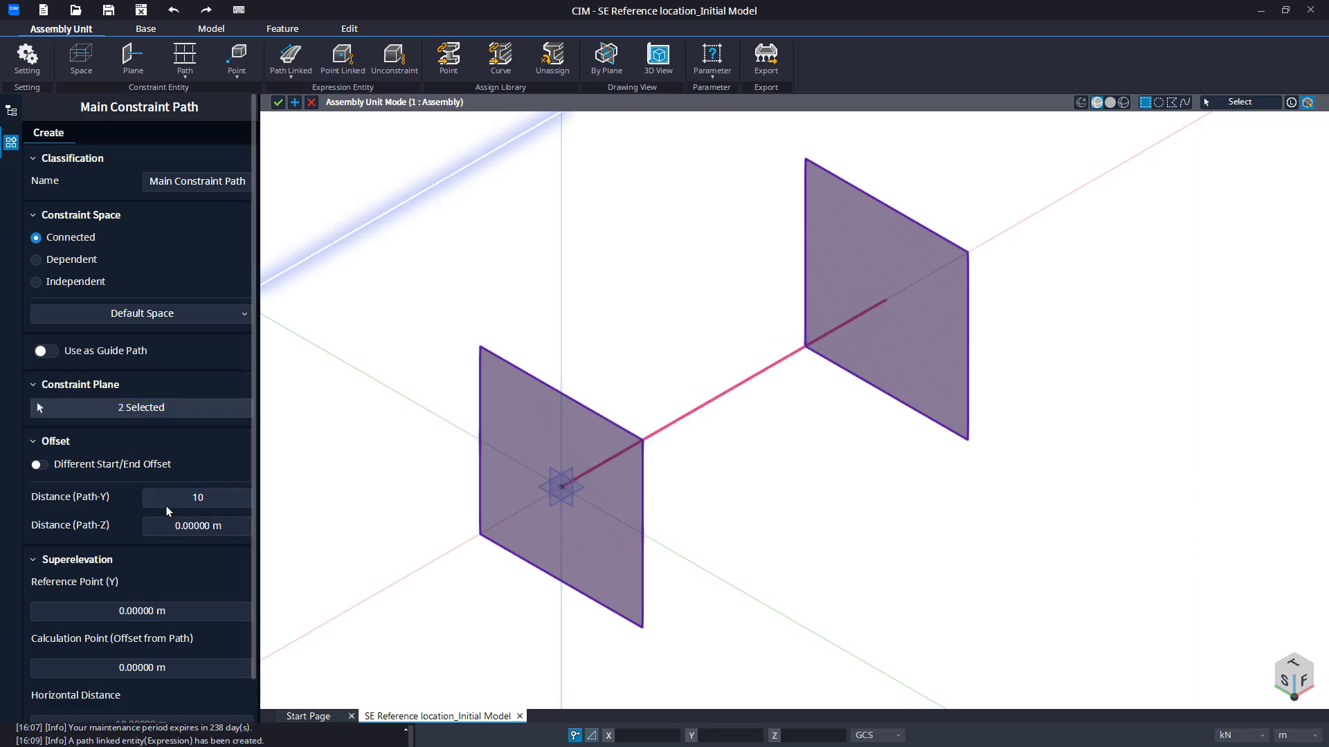
scroll(168, 511, "down", 1)
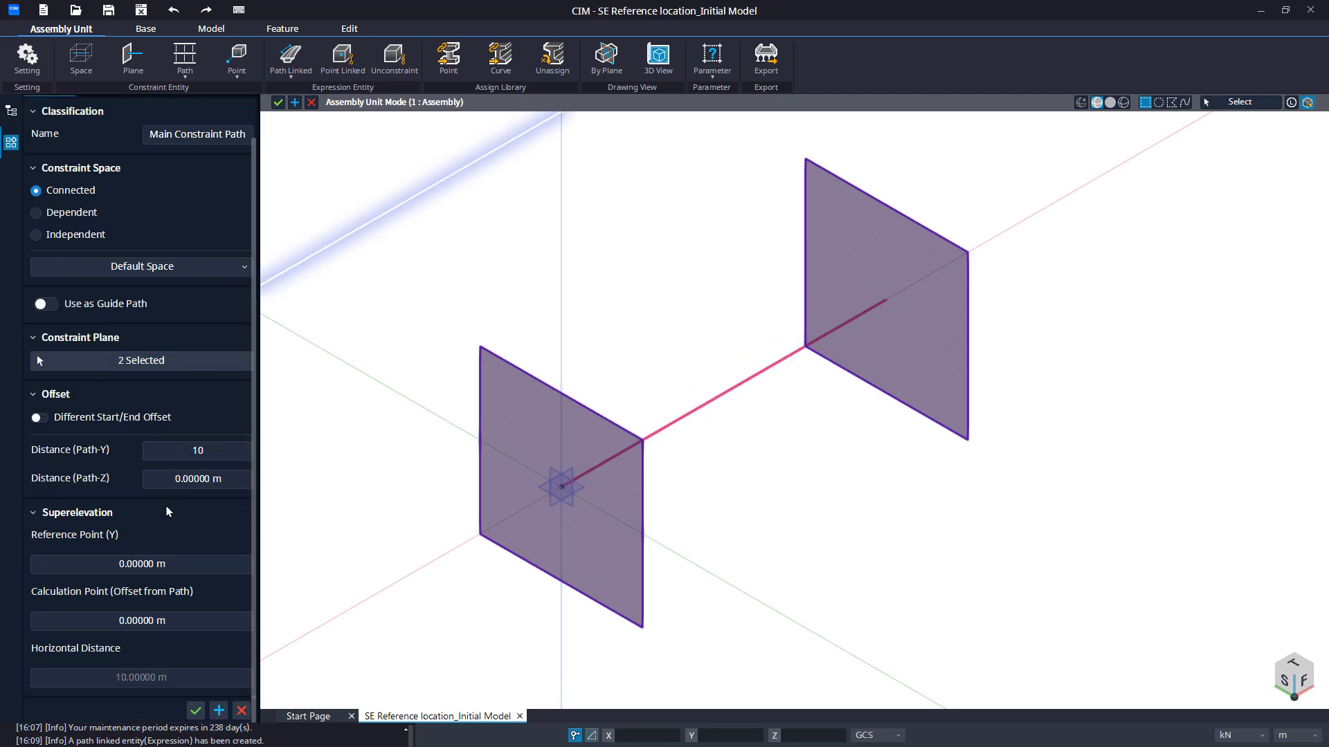
left_click(219, 710)
scroll(367, 582, "down", 3)
middle_click_drag(431, 566, 565, 543)
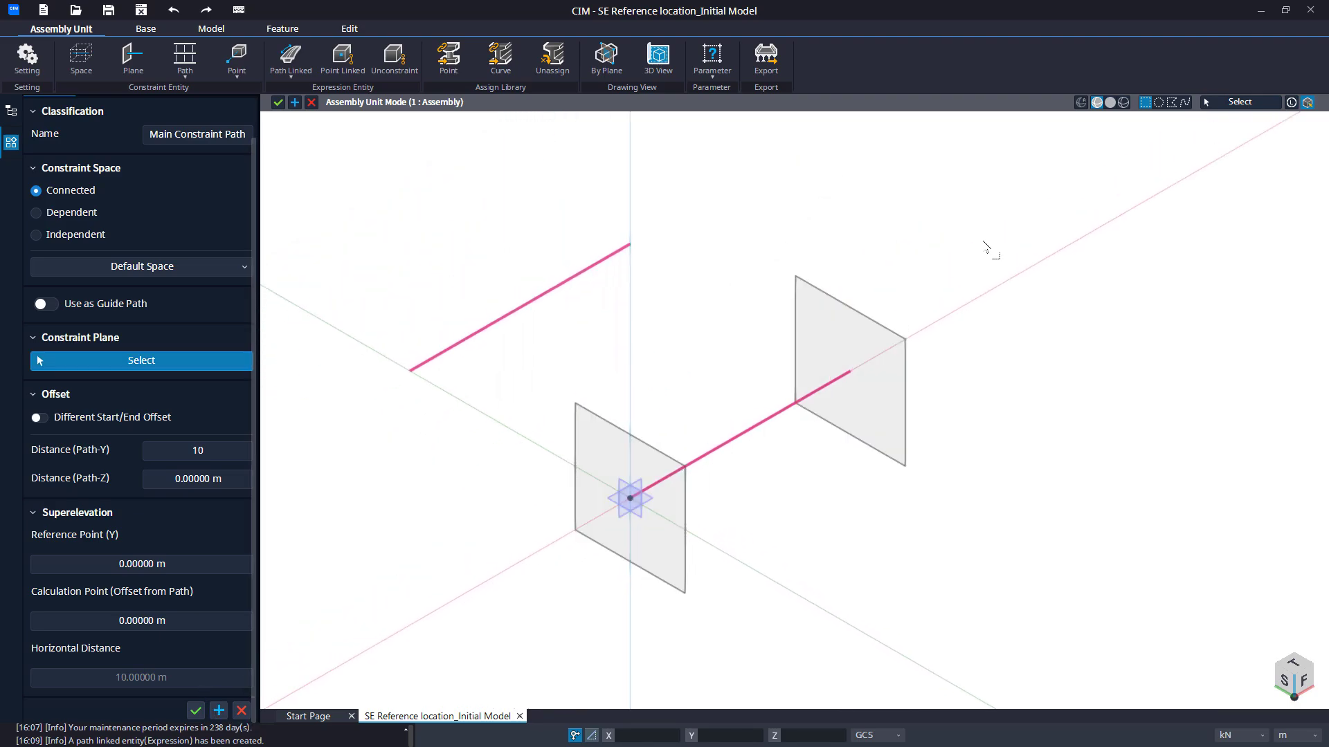
- Create a second main constraint path between both constraint planes with a Path-Y offset distance of -10 m
left_click_drag(982, 240, 537, 631)
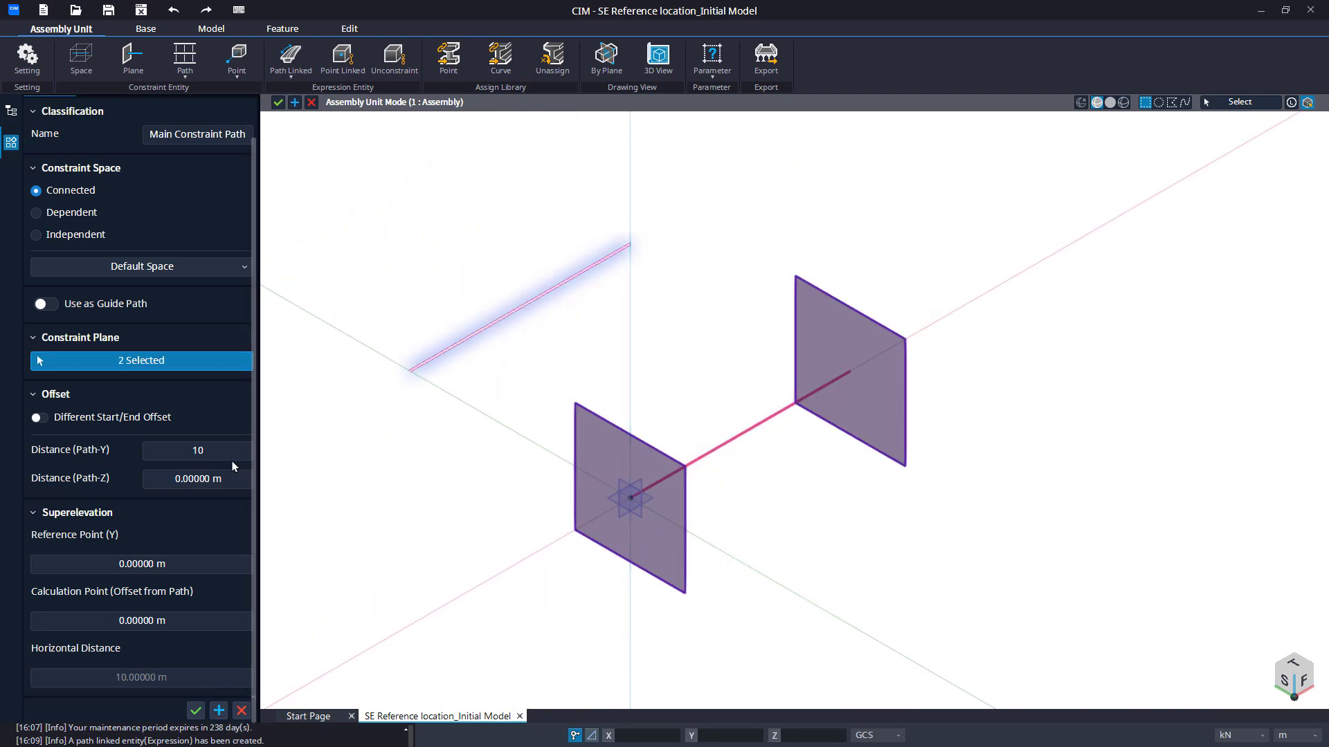
left_click(190, 451)
type("-")
key("Return")
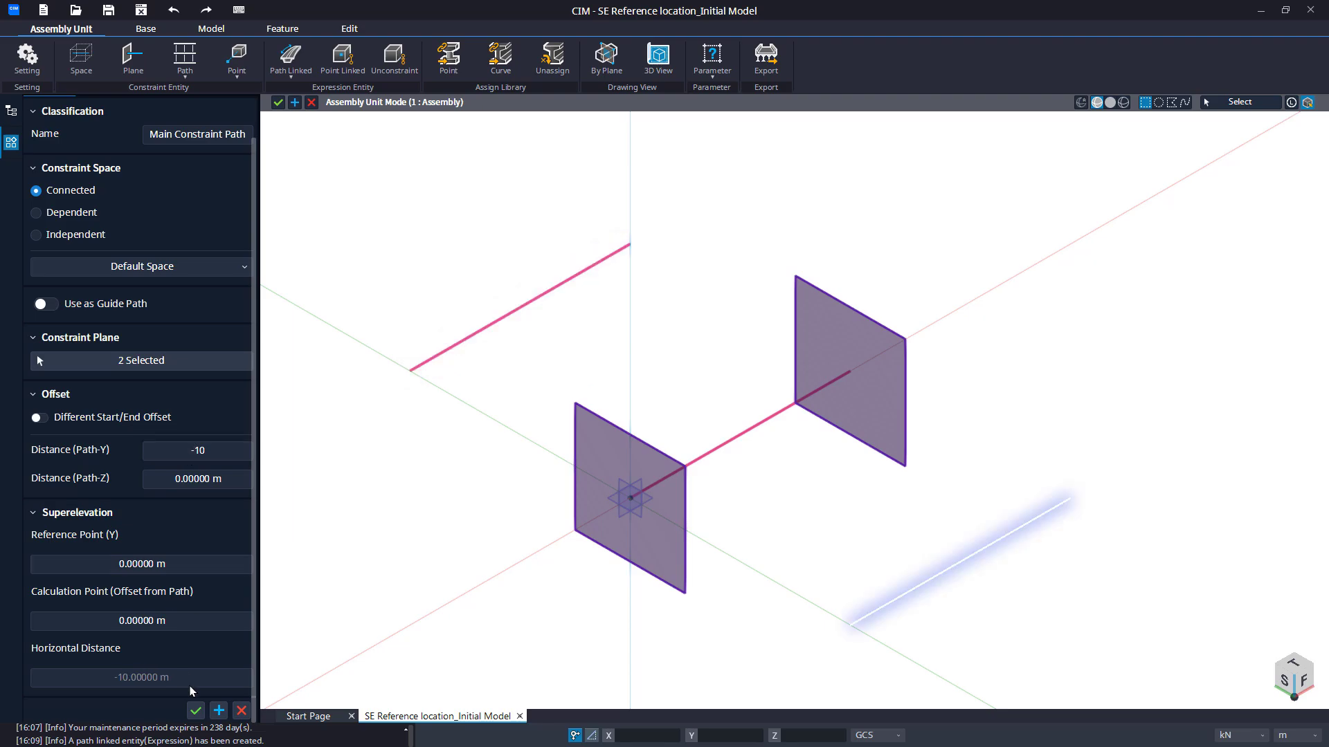
left_click(195, 711)
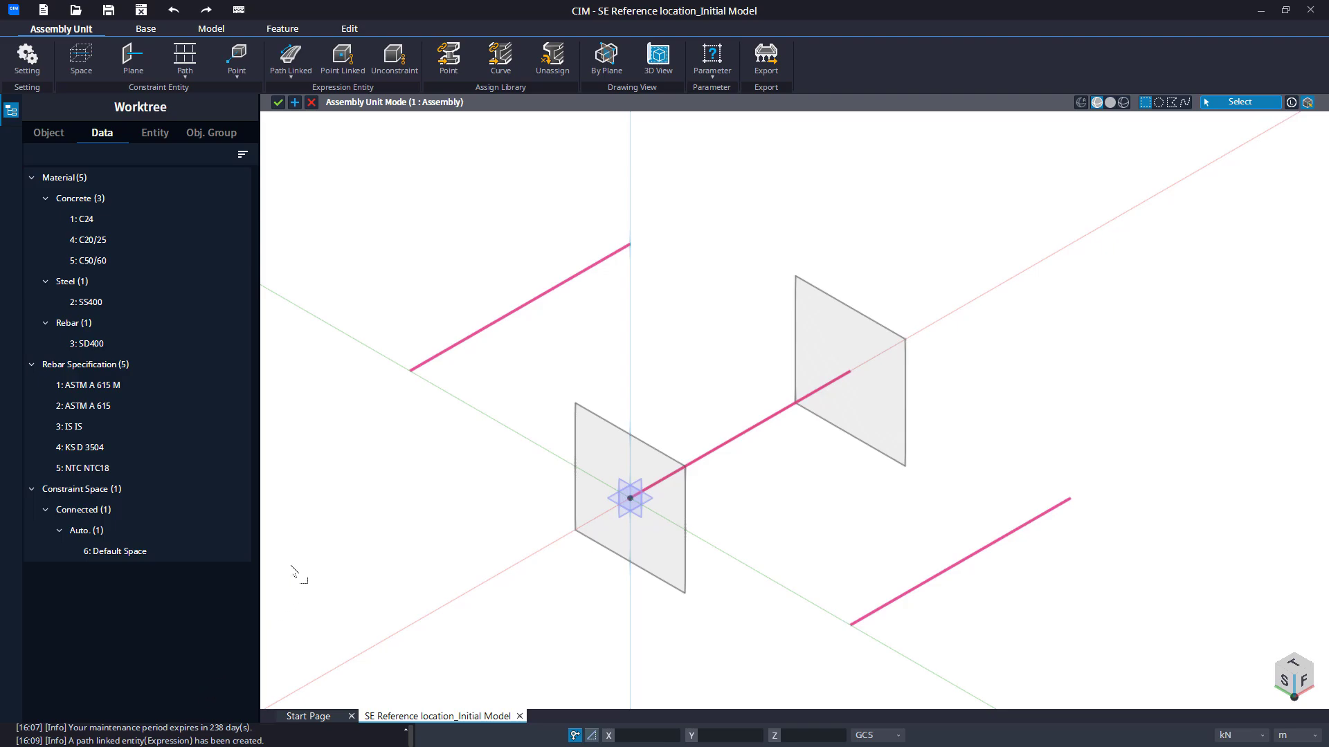
- Set up the PSC Box curve library on the main constraint path at the 10 m offset, with Deformed superelevation section variation
left_click(492, 69)
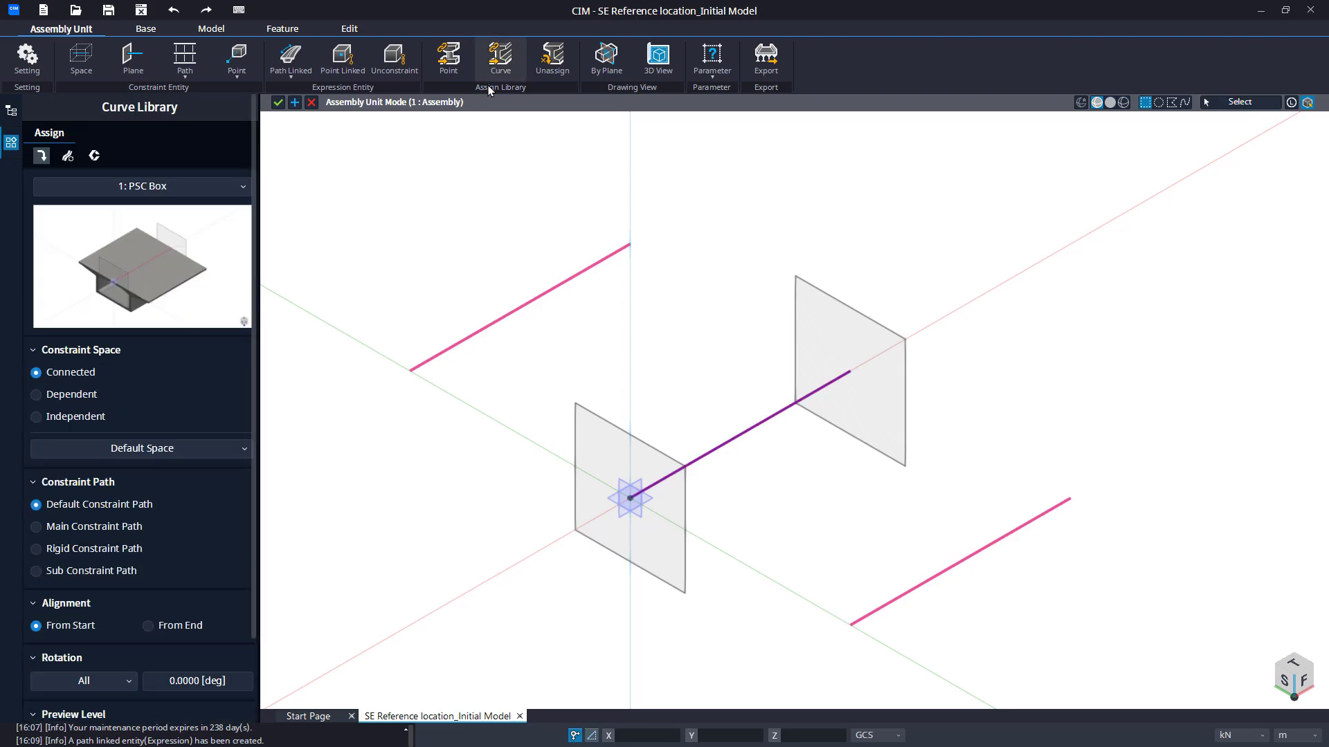
left_click(133, 521)
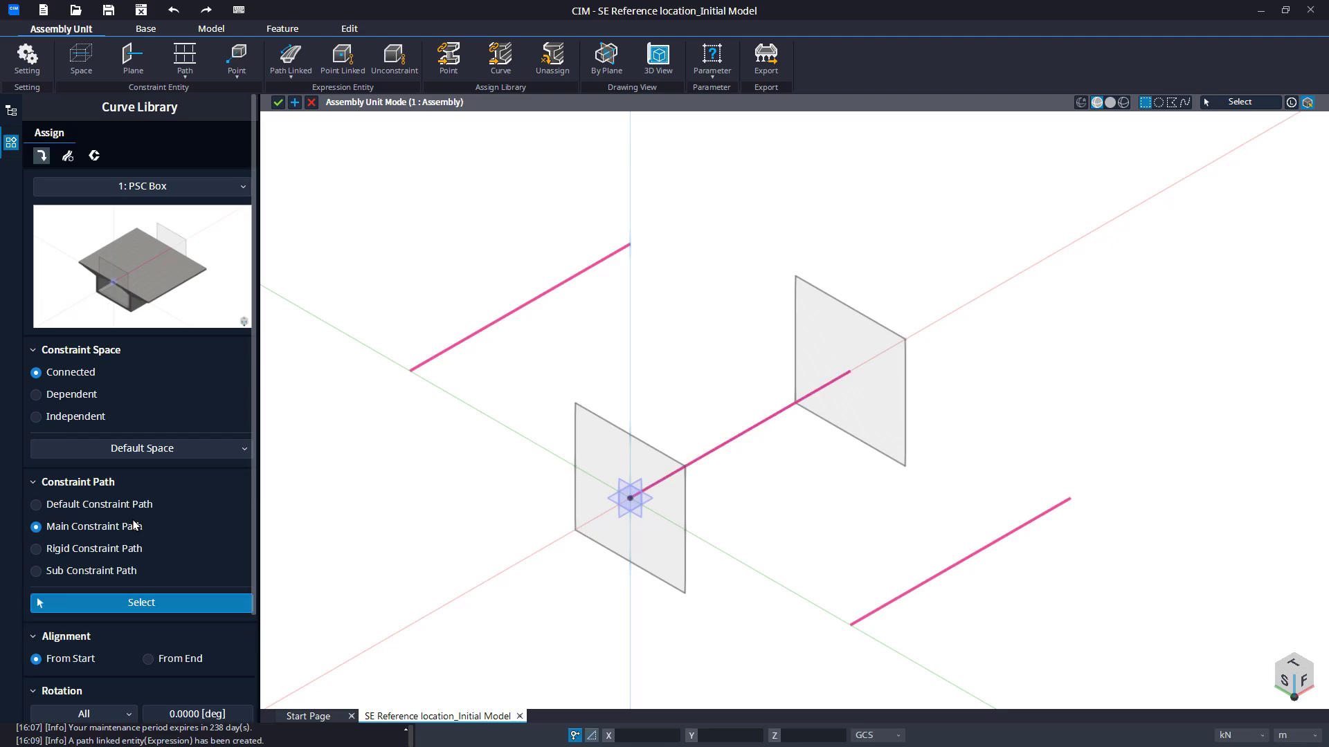
left_click_drag(522, 369, 476, 284)
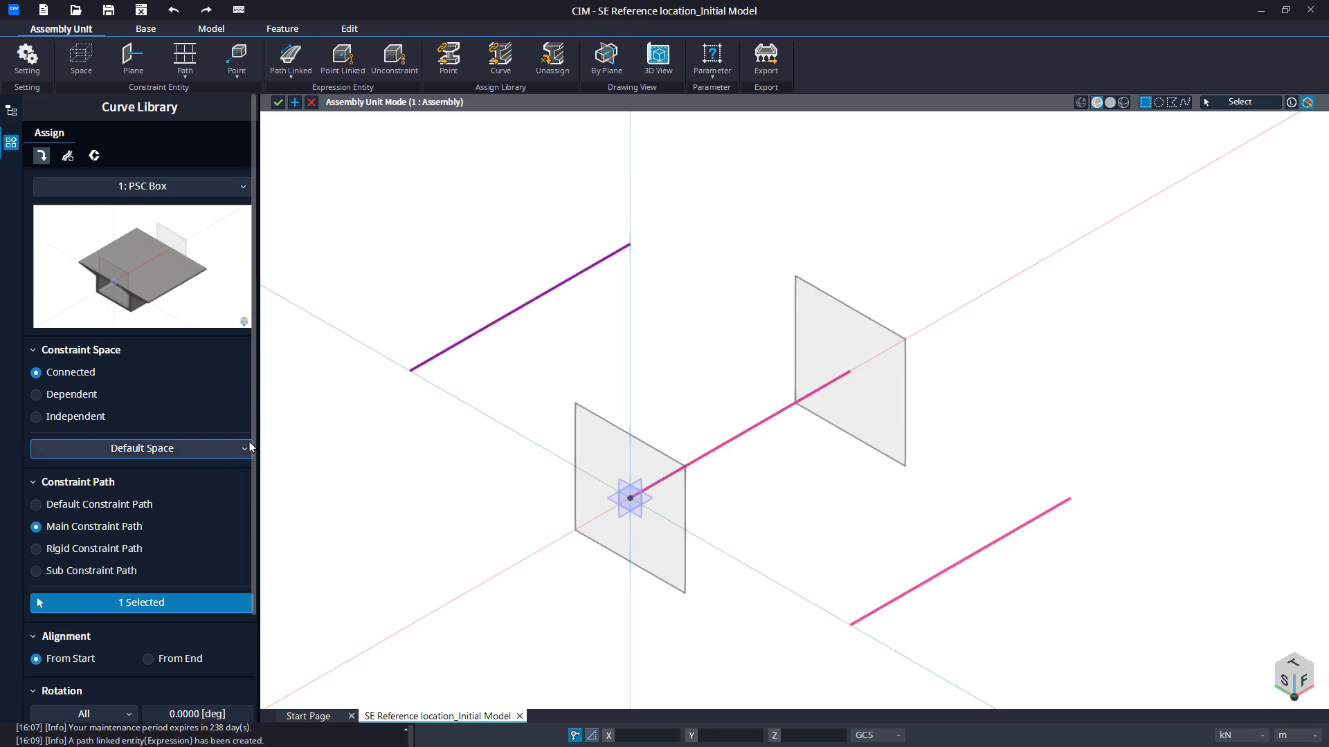
left_click(68, 157)
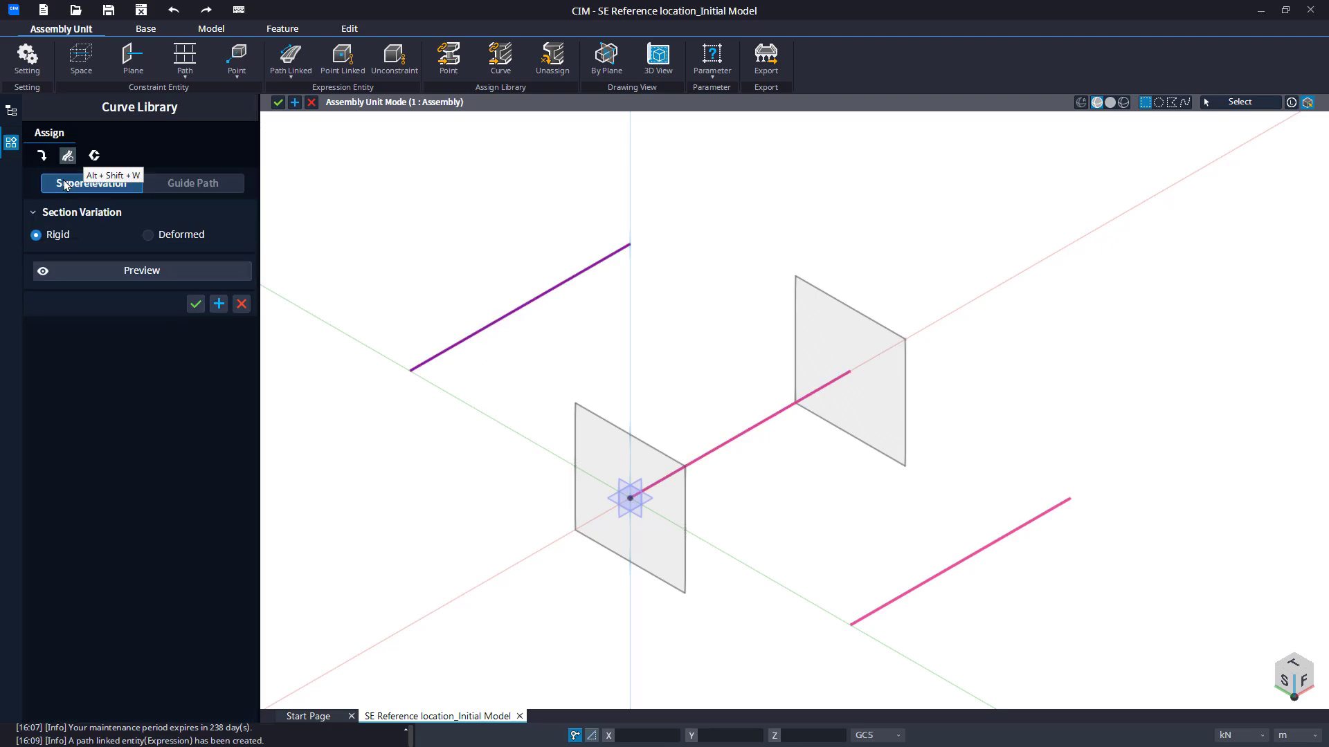
left_click(147, 236)
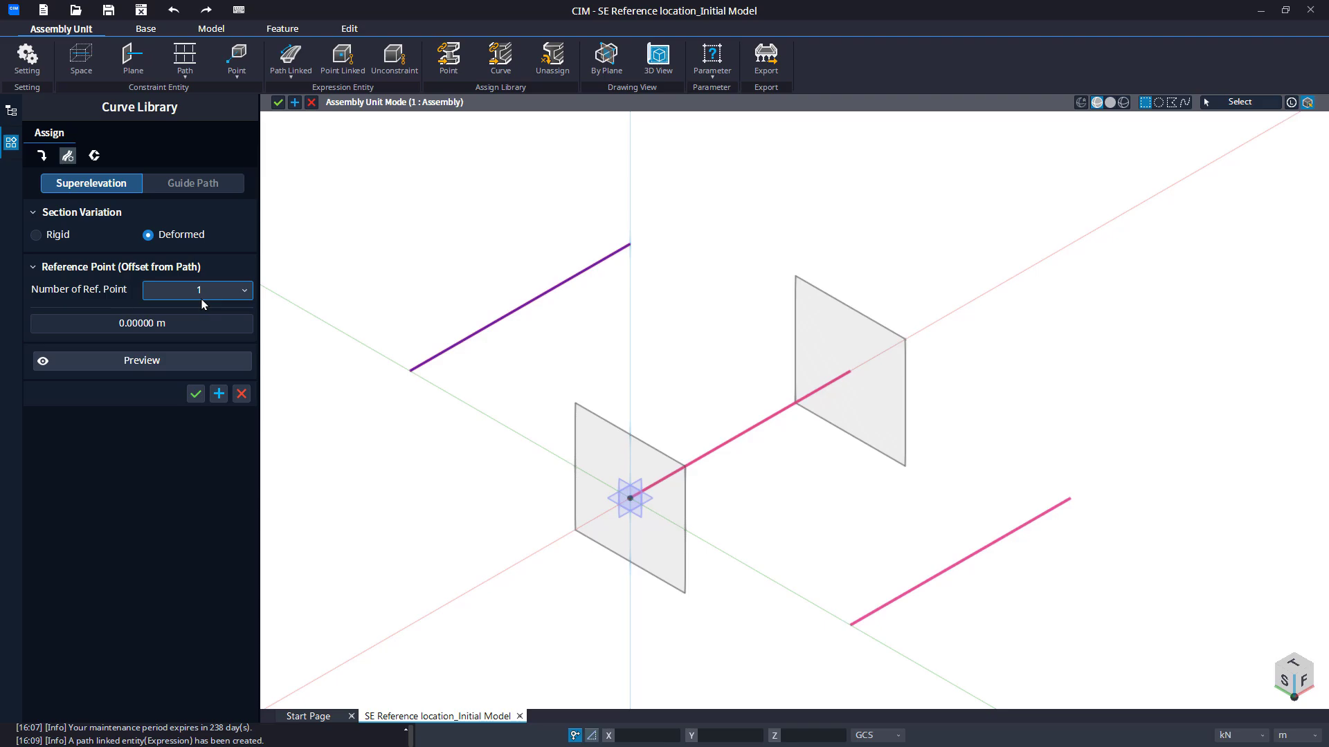
- Set the superelevation reference point offset to 10 m, preview the girder, and apply the assignment
left_click(176, 322)
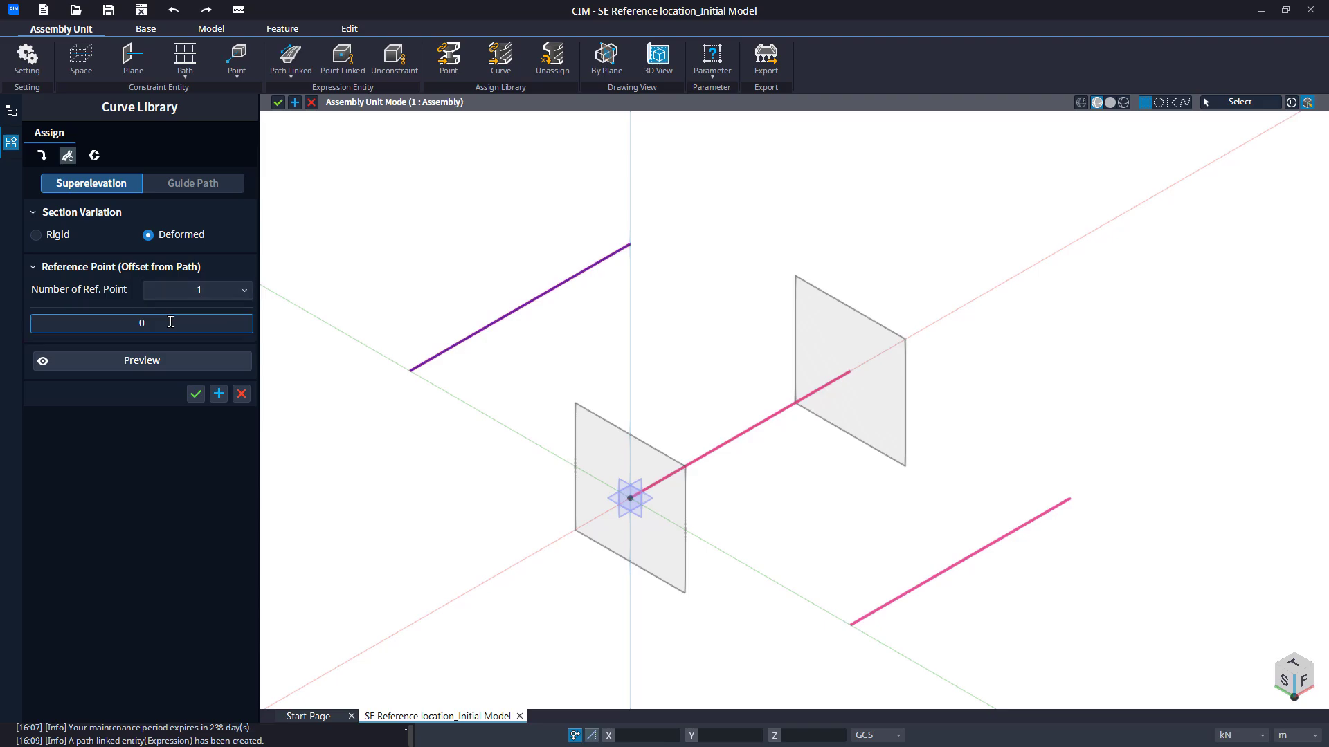
left_click_drag(171, 322, 101, 326)
key("Return")
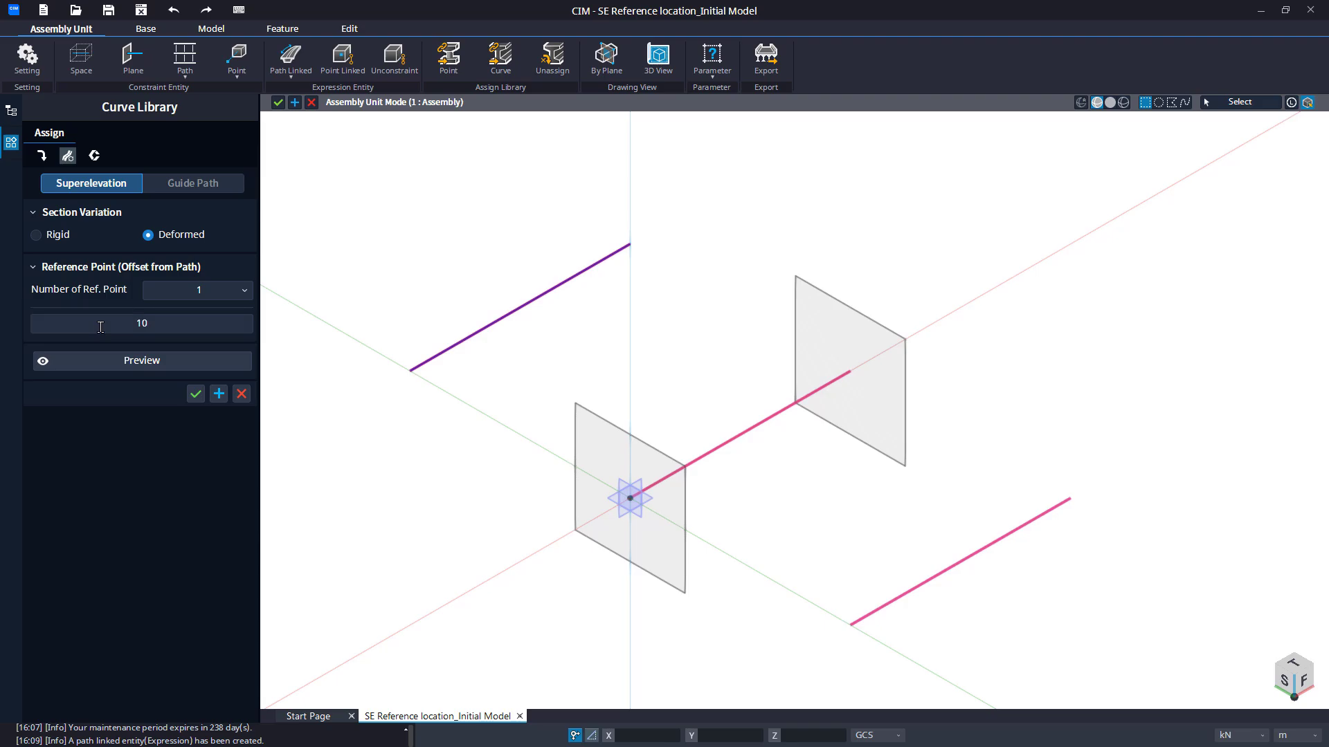
left_click(115, 363)
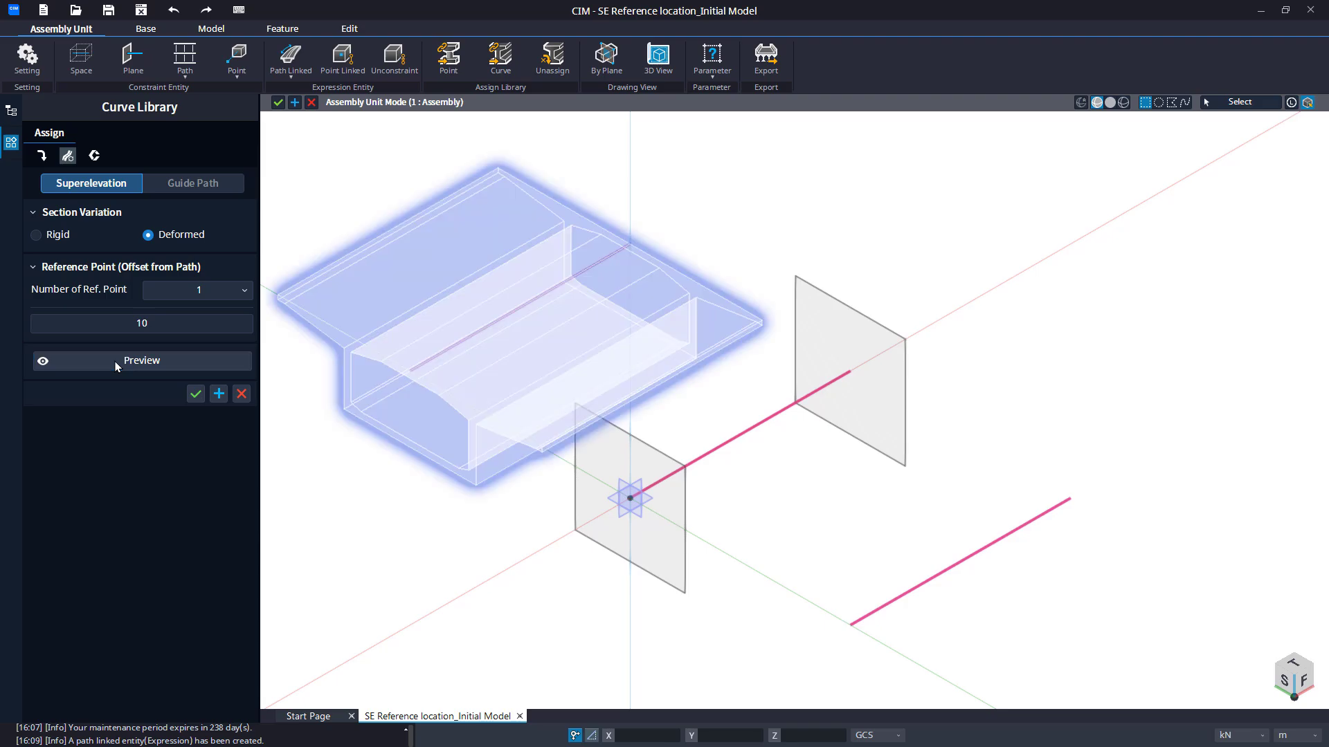
left_click(219, 395)
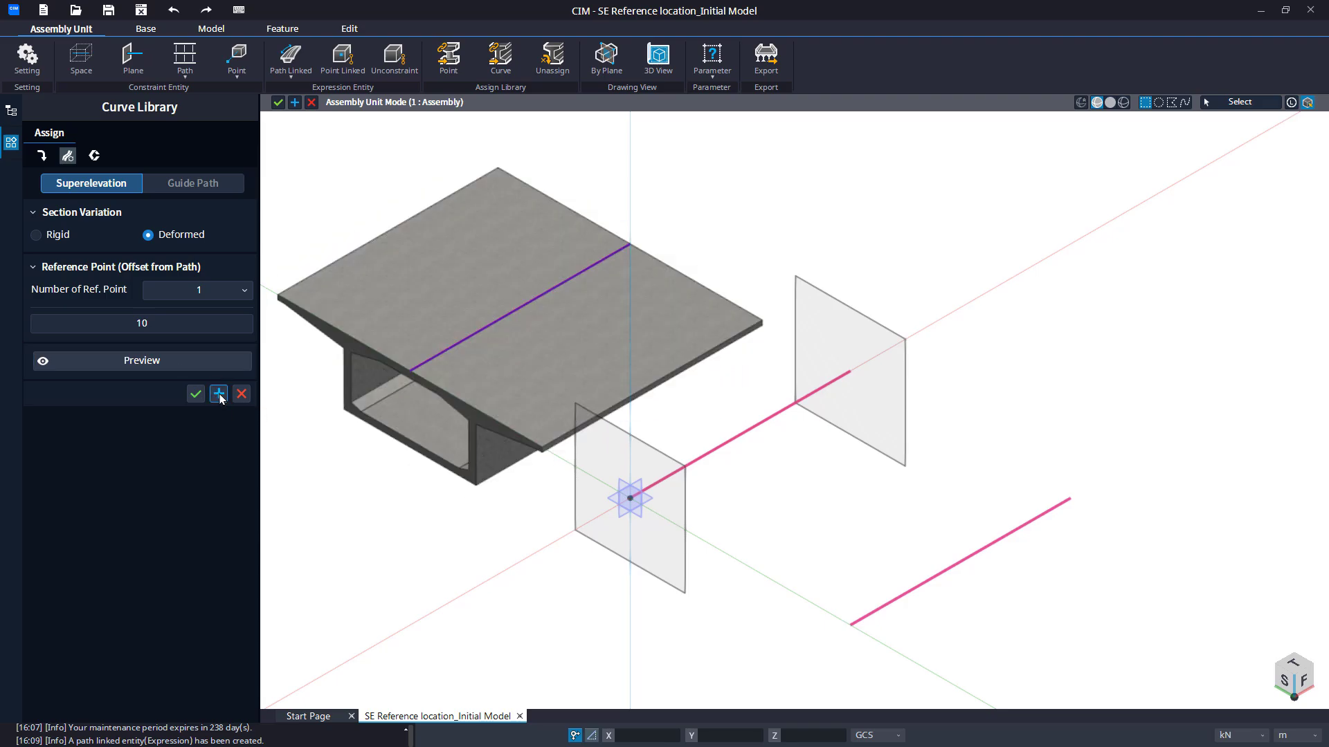
- Assign the PSC Box curve library to the main constraint path at the -10 m offset, using a negative superelevation reference point offset
left_click(41, 158)
left_click(142, 602)
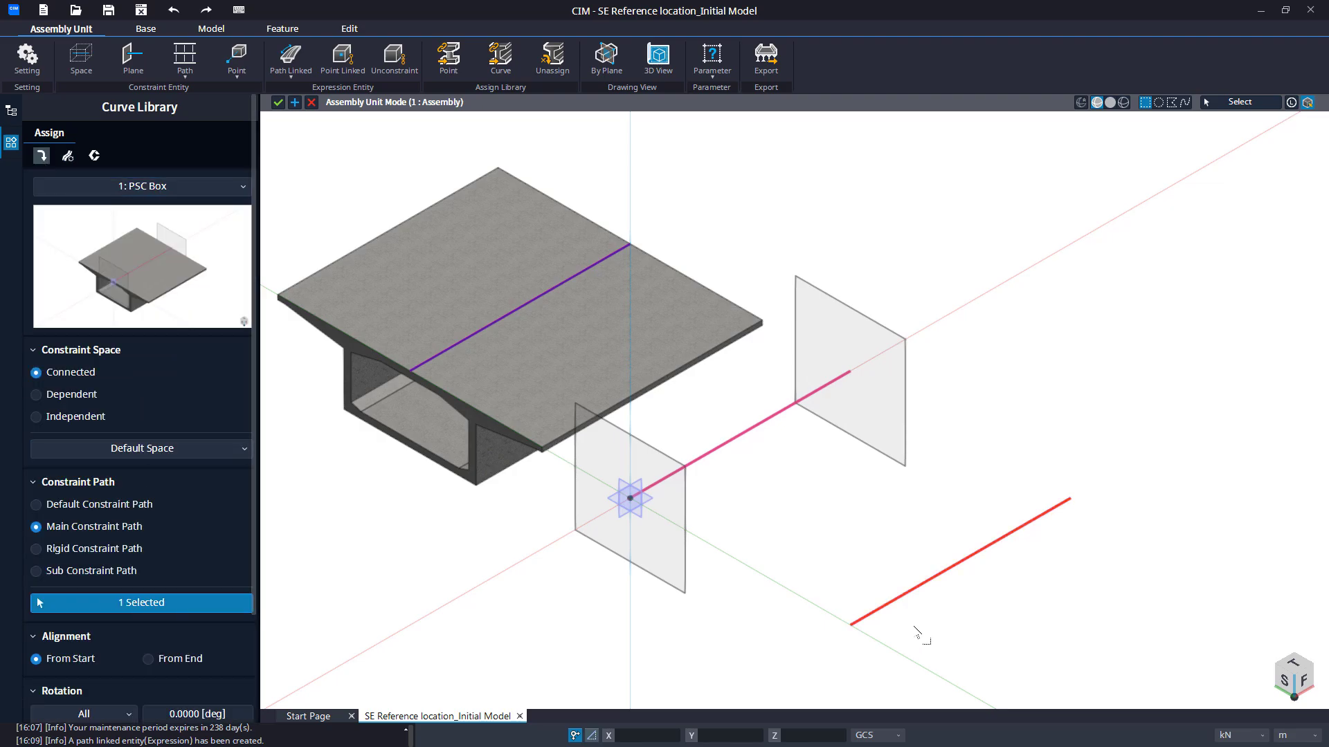
left_click(966, 548)
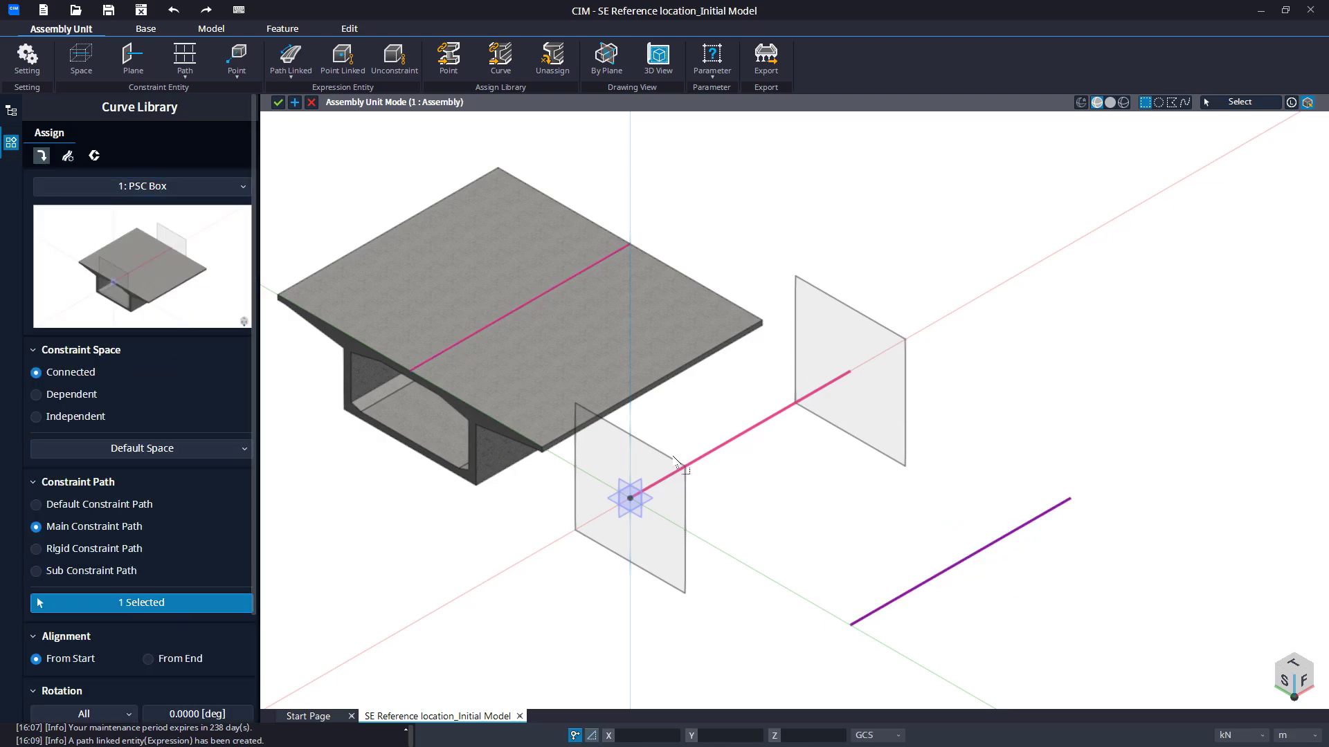
left_click(68, 155)
left_click(178, 323)
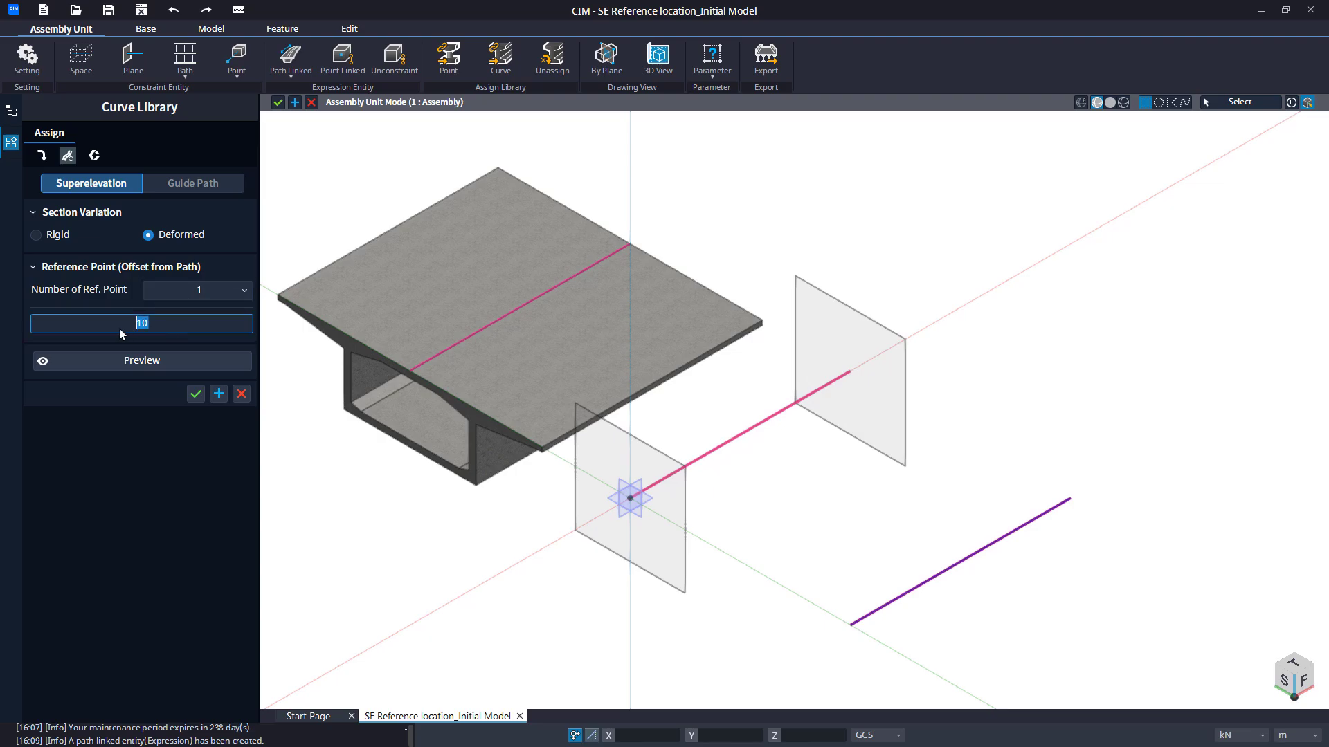
type("-1")
key("Return")
left_click(194, 395)
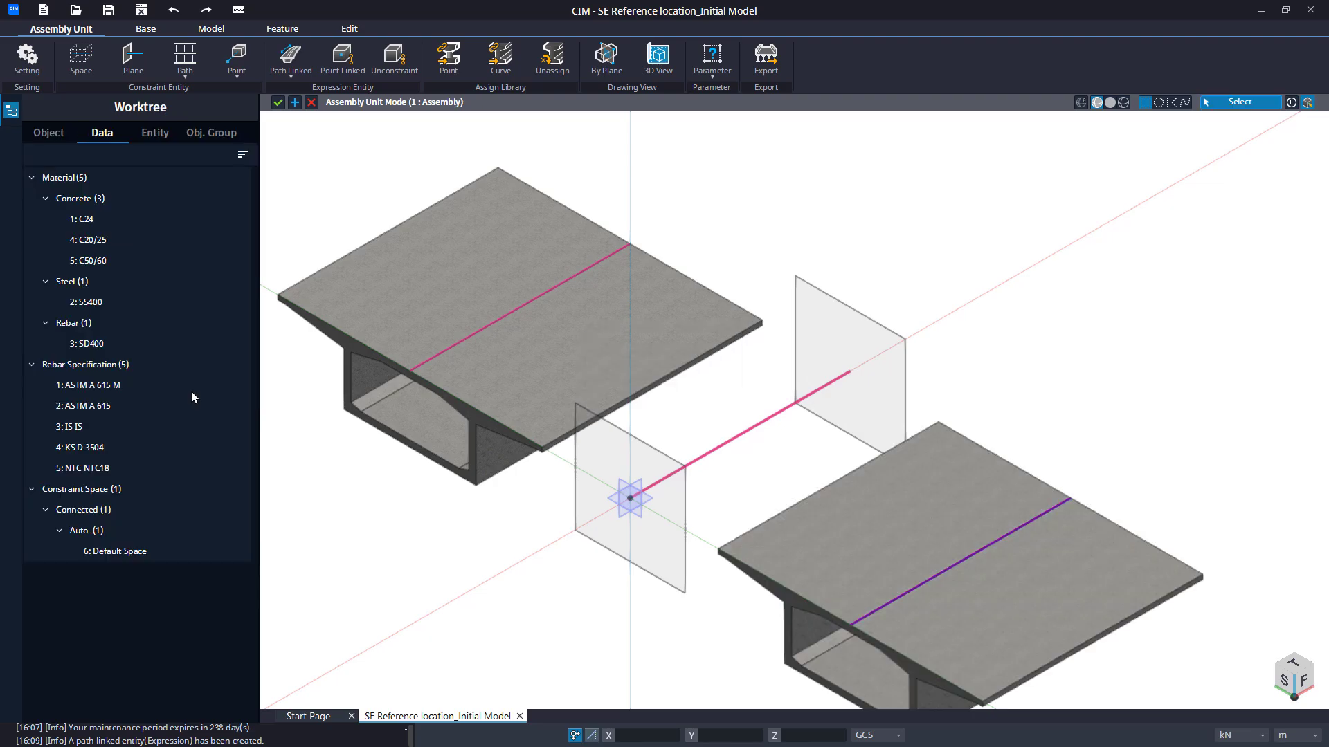
- Save the twin-girder assembly unit and leave Assembly Unit Mode
right_click(380, 489)
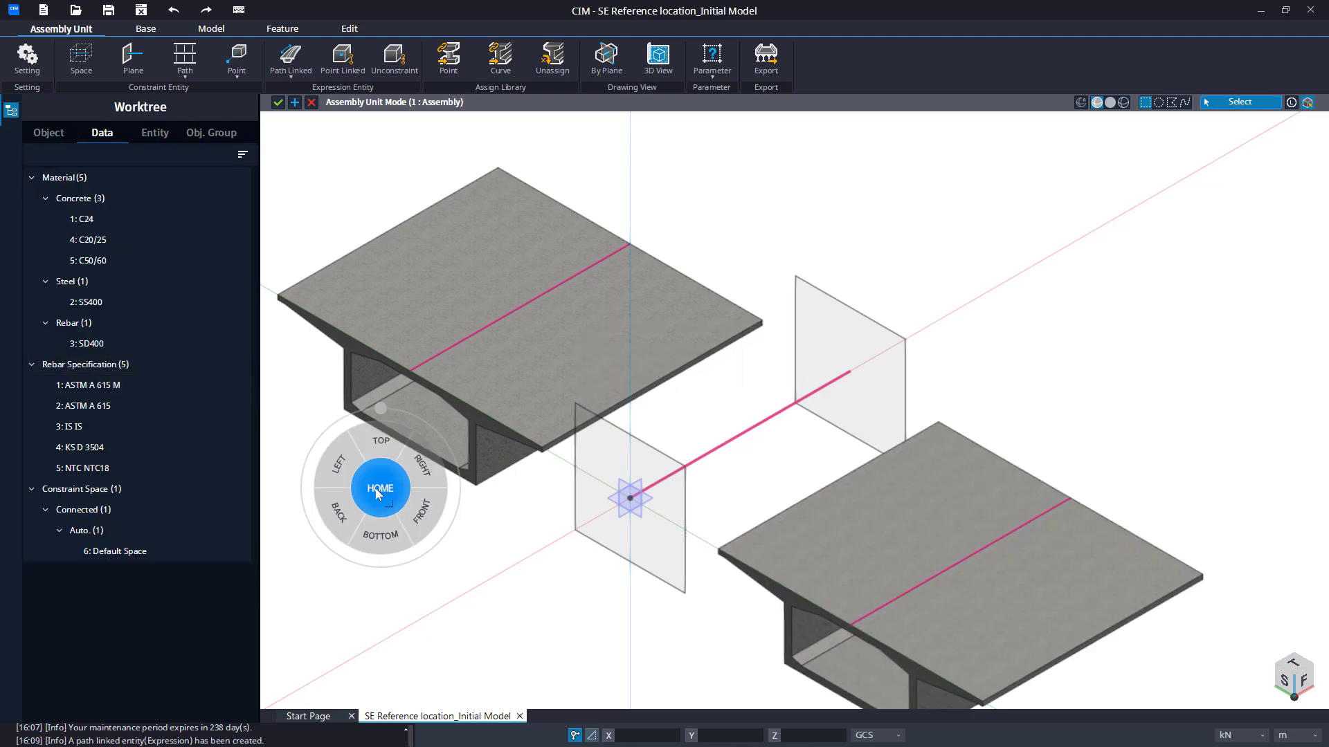
left_click(379, 489)
left_click(277, 103)
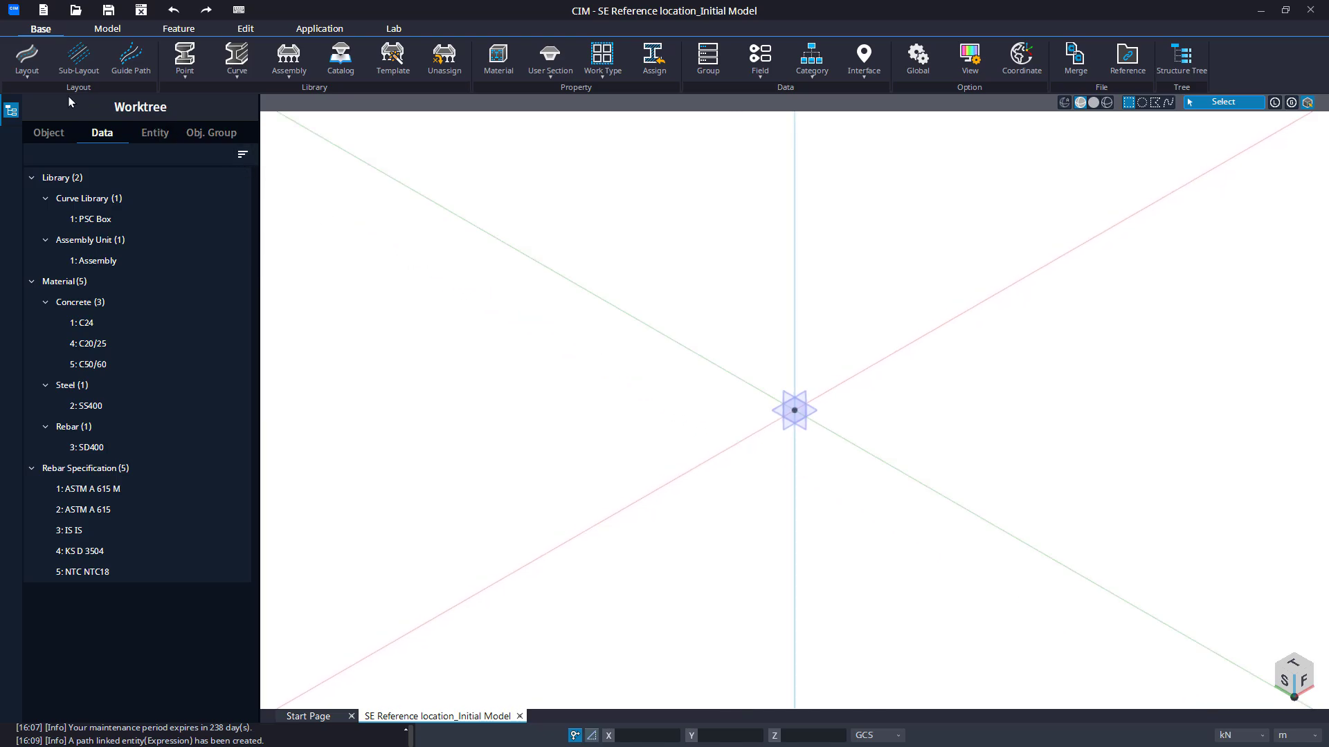
- Start a new layout and set its left superelevation to -5% at stations 0 and 30 m
left_click(32, 78)
left_click(31, 104)
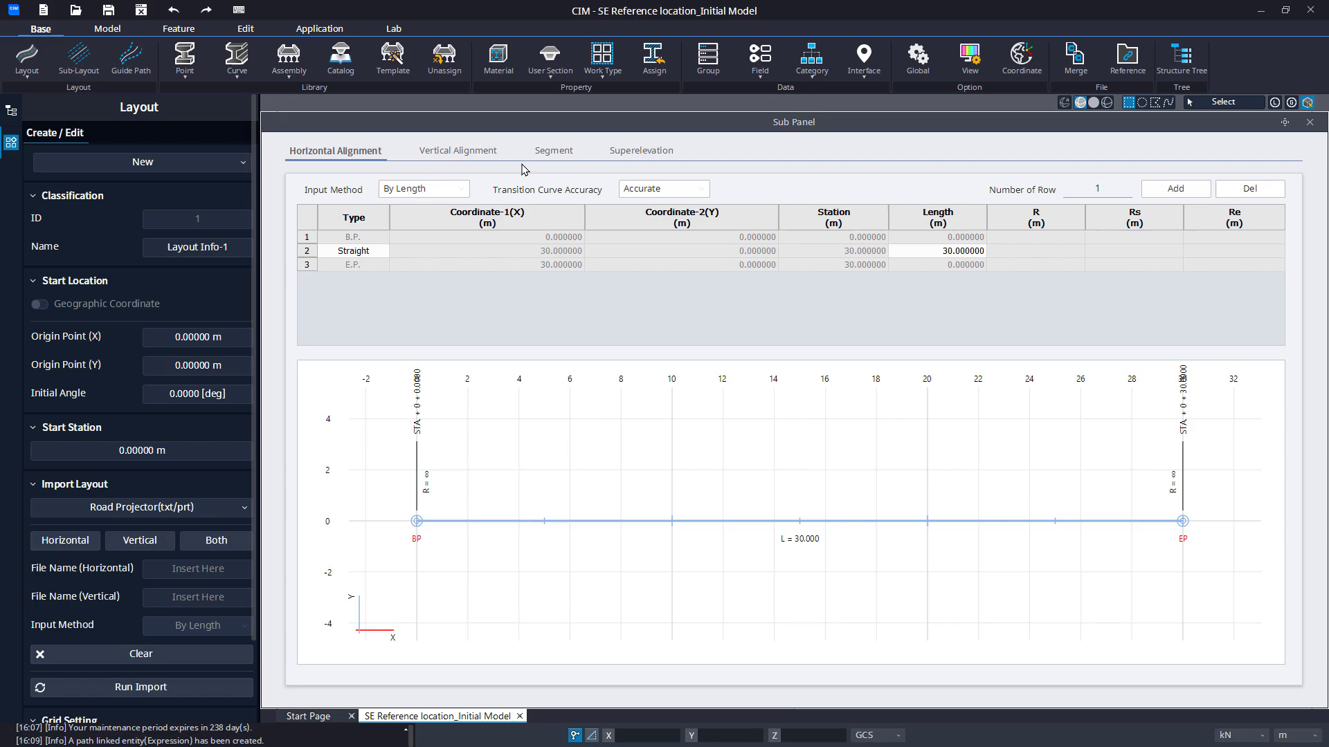
left_click(631, 152)
left_click(584, 241)
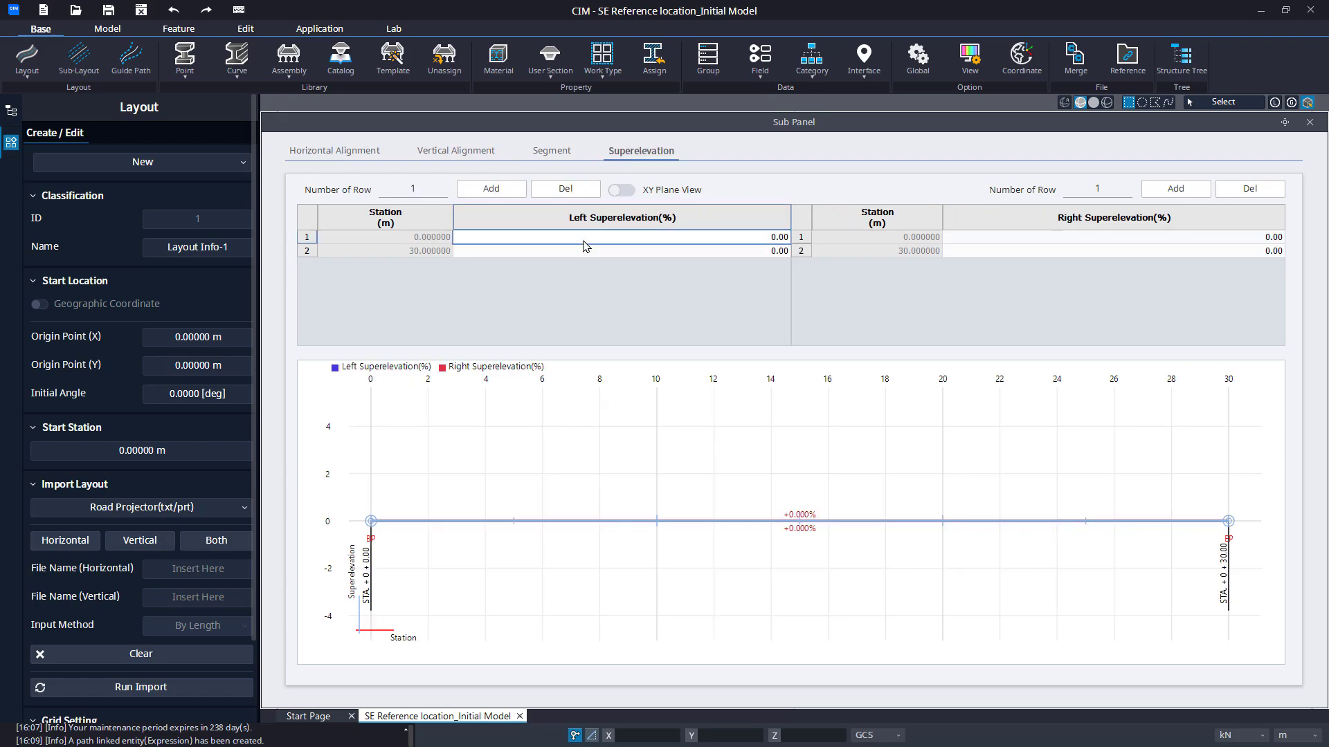
type("-5")
key("Return")
type("-5")
left_click(584, 241)
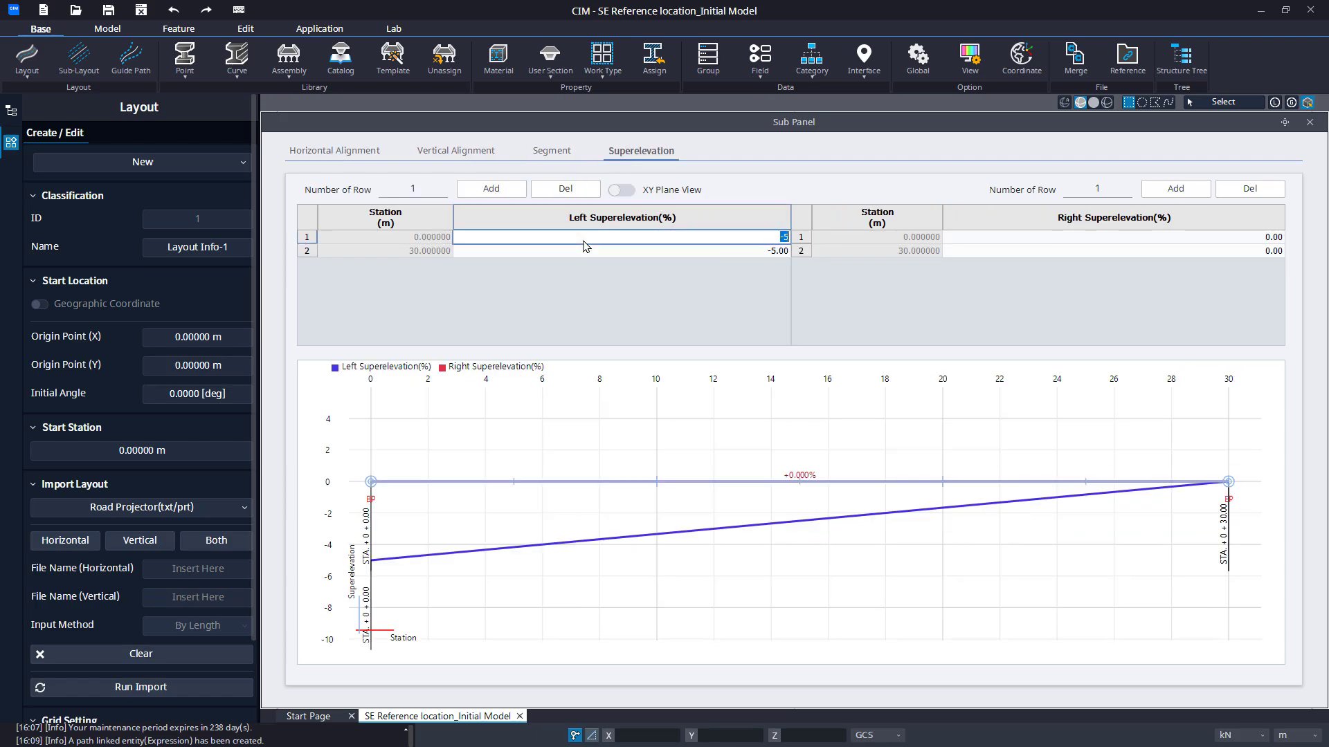
- Set the layout's right superelevation to 5% at stations 0 and 30 m
left_click(1088, 238)
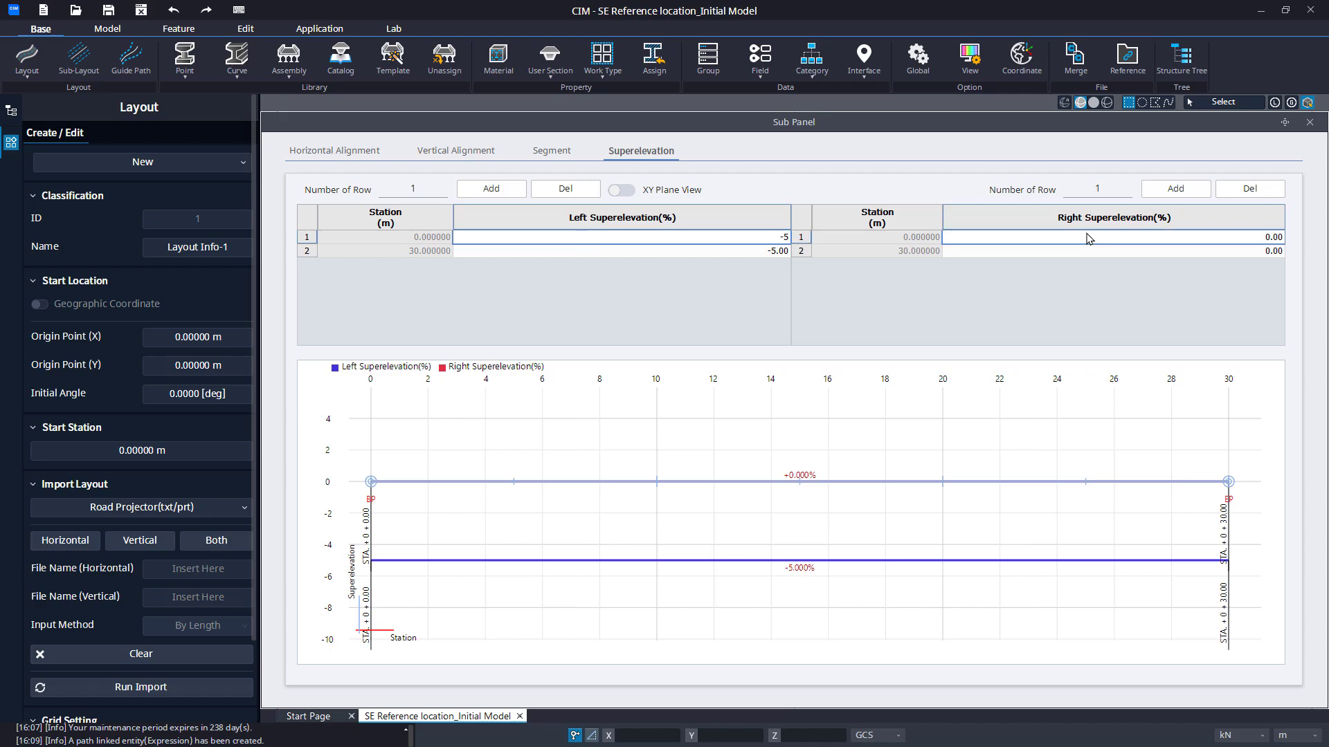
type("5")
key("Return")
type("5")
key("Return")
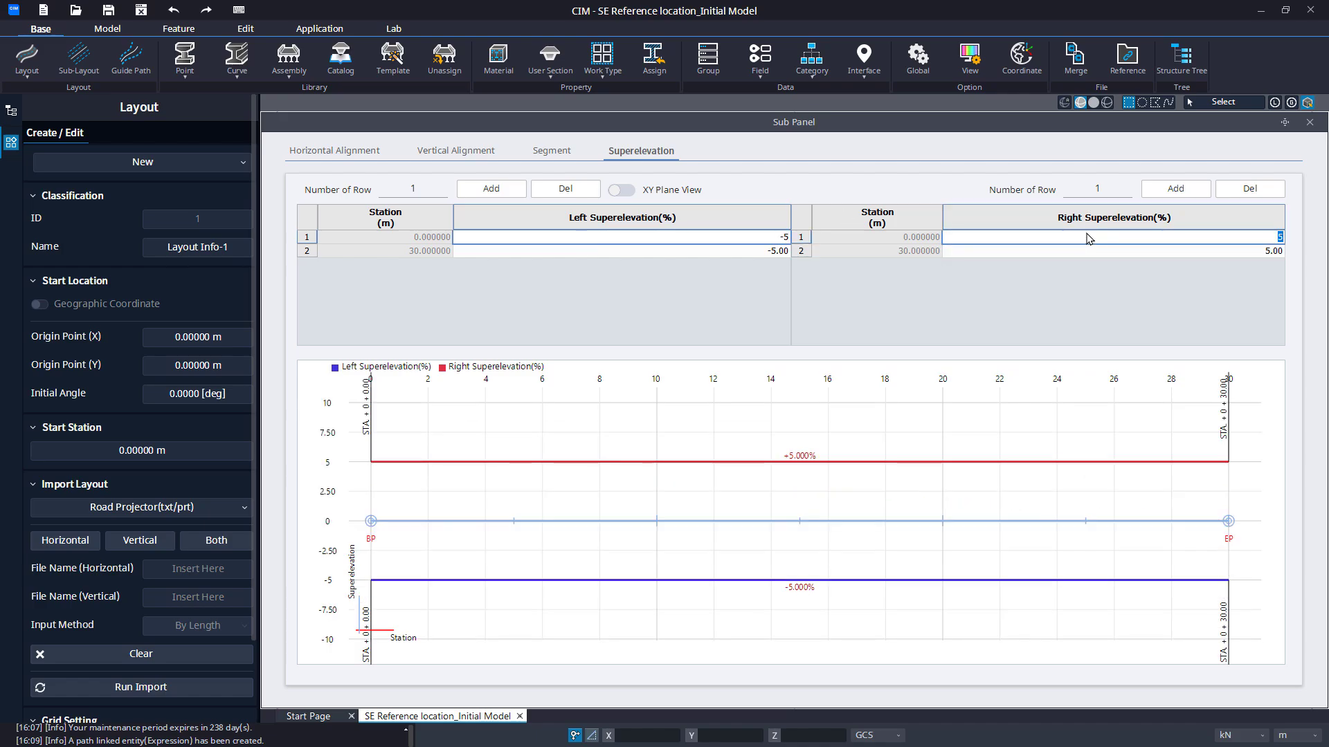
- Name the layout Assembly and create it
left_click(166, 247)
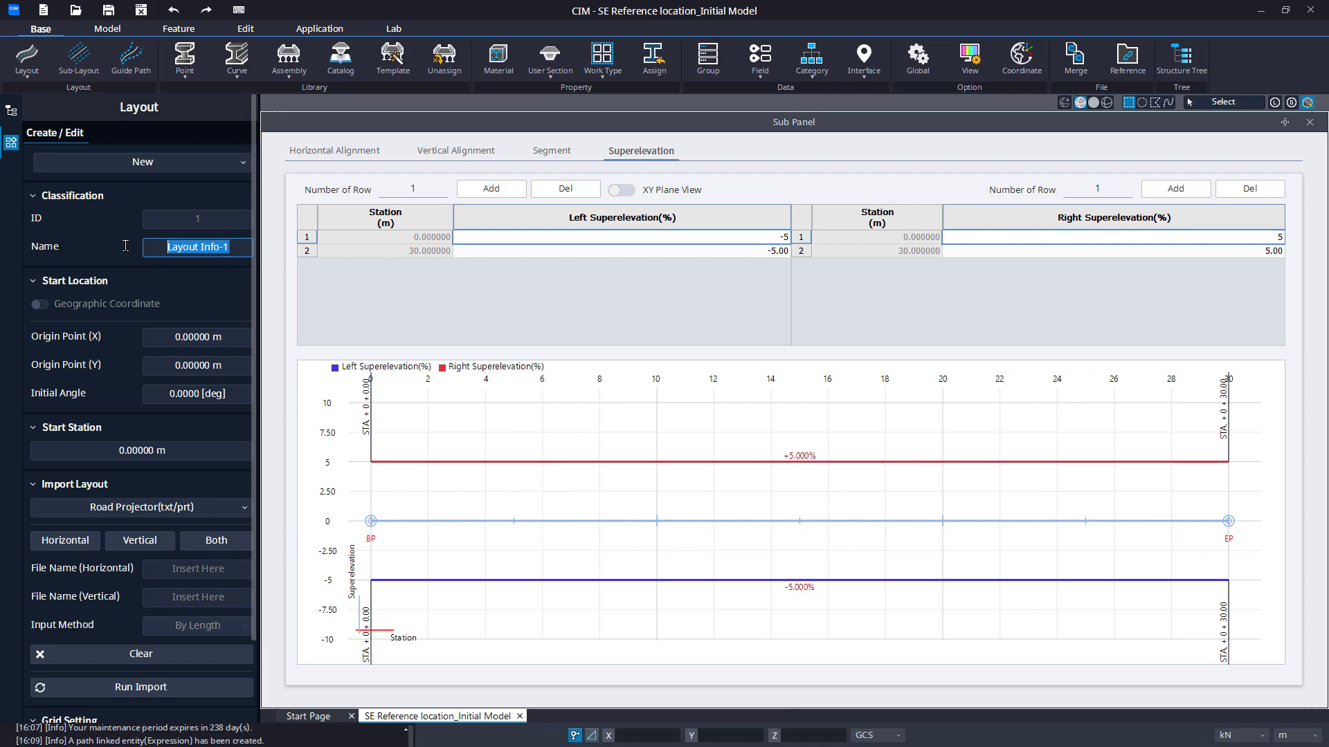
type("Assembly")
key("Return")
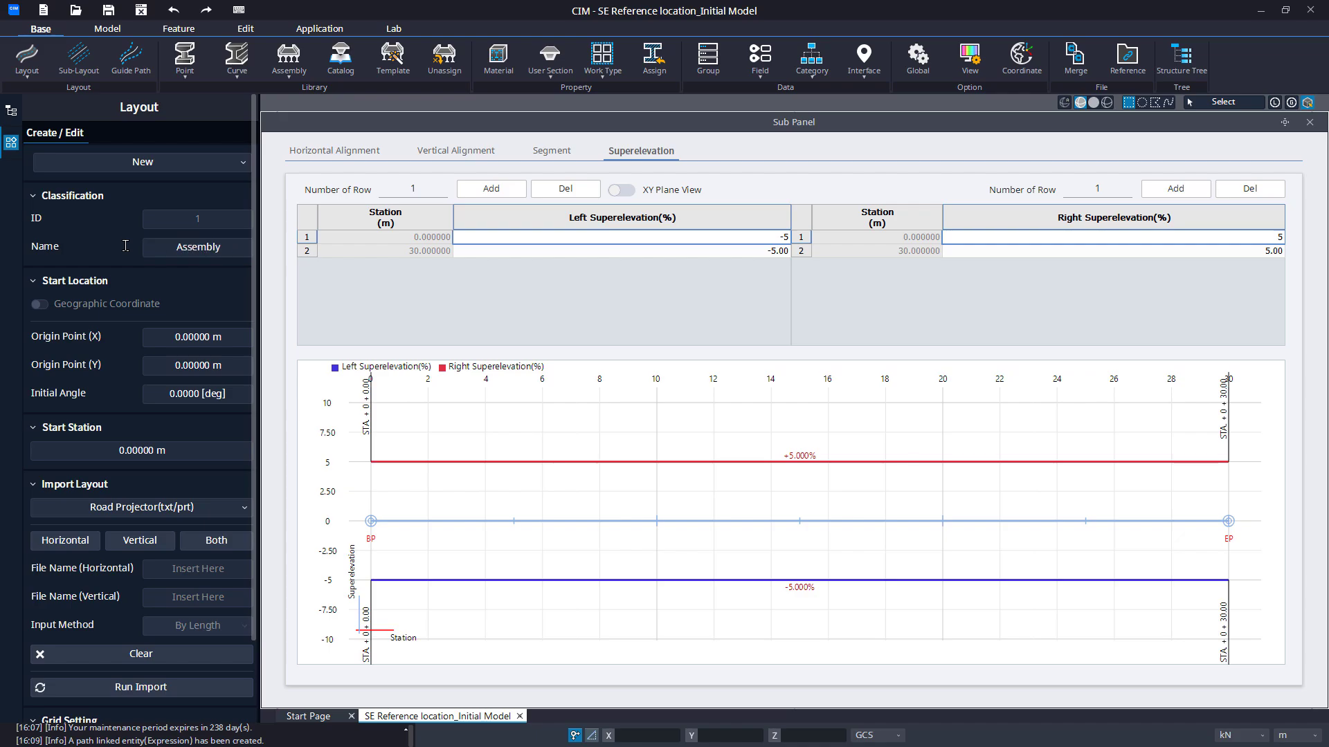
scroll(170, 443, "down", 3)
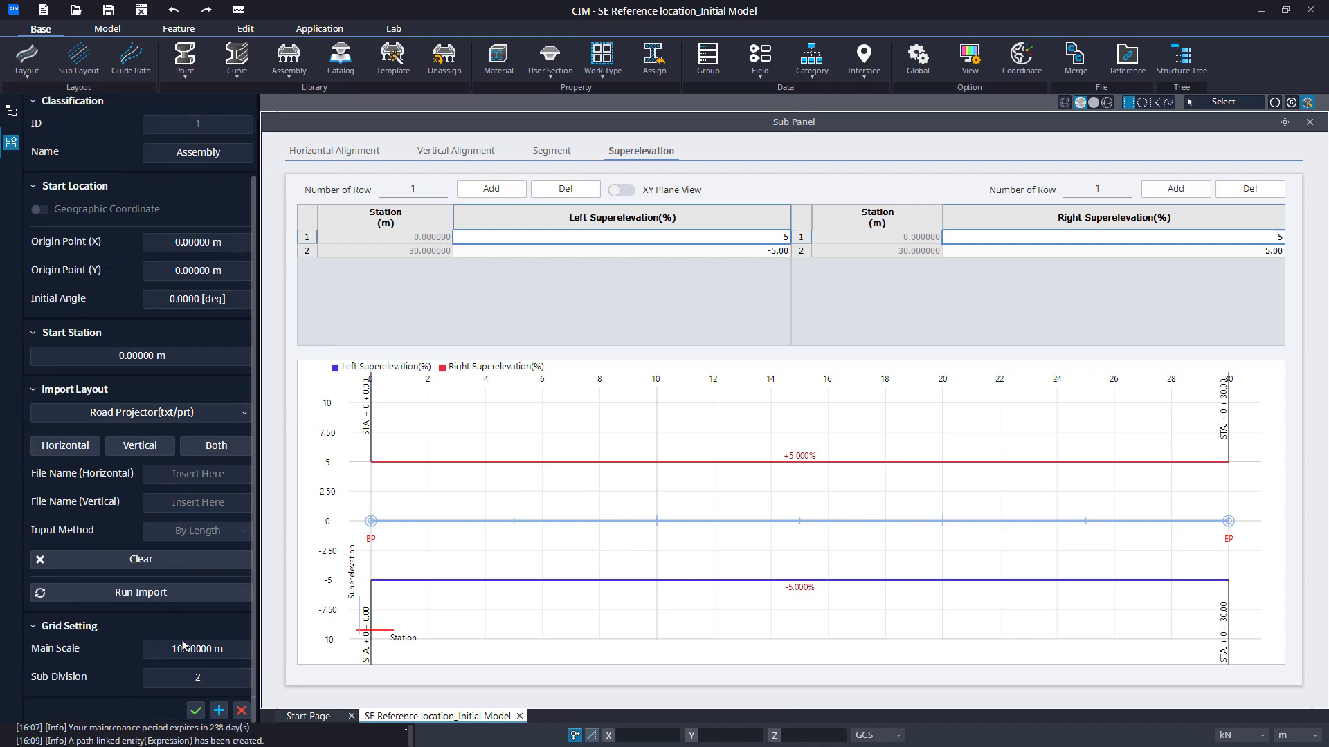
left_click(194, 711)
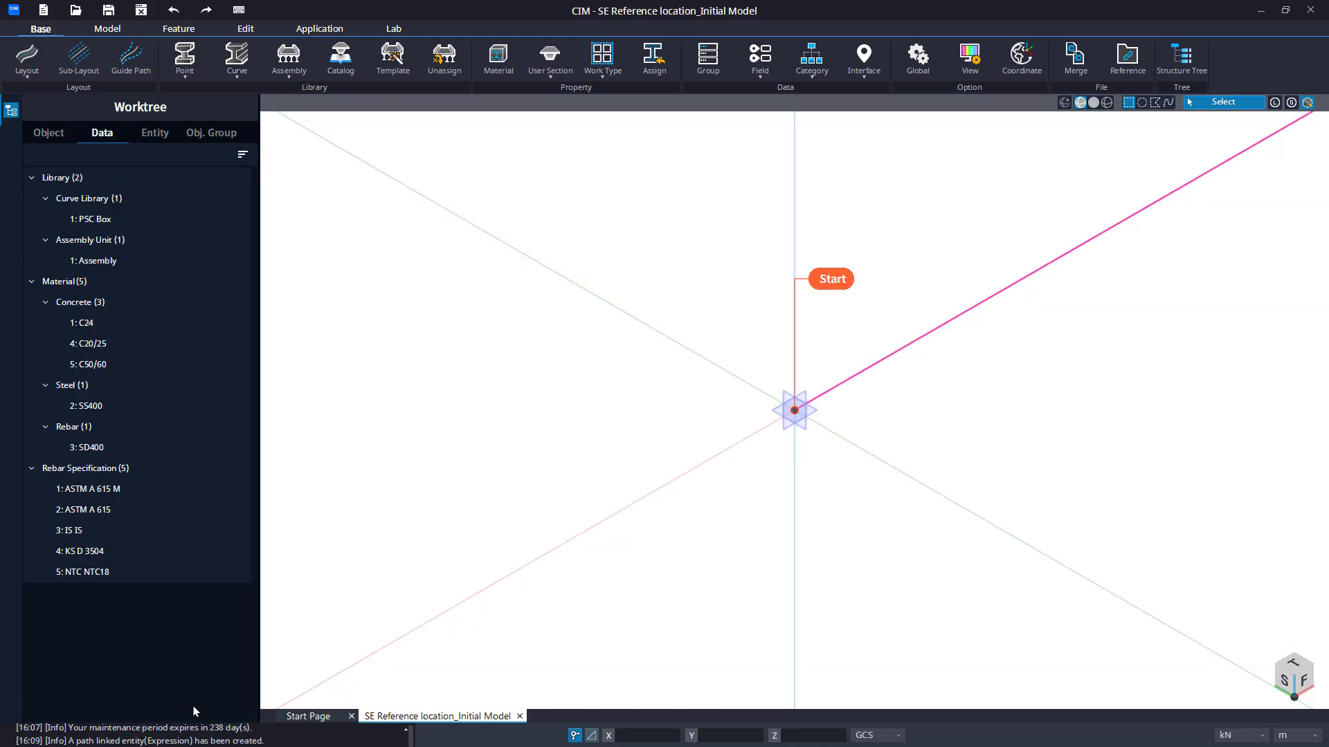
- Assign the Assembly unit to the layout's single segment, from start with Parallel alignment
right_click(458, 552)
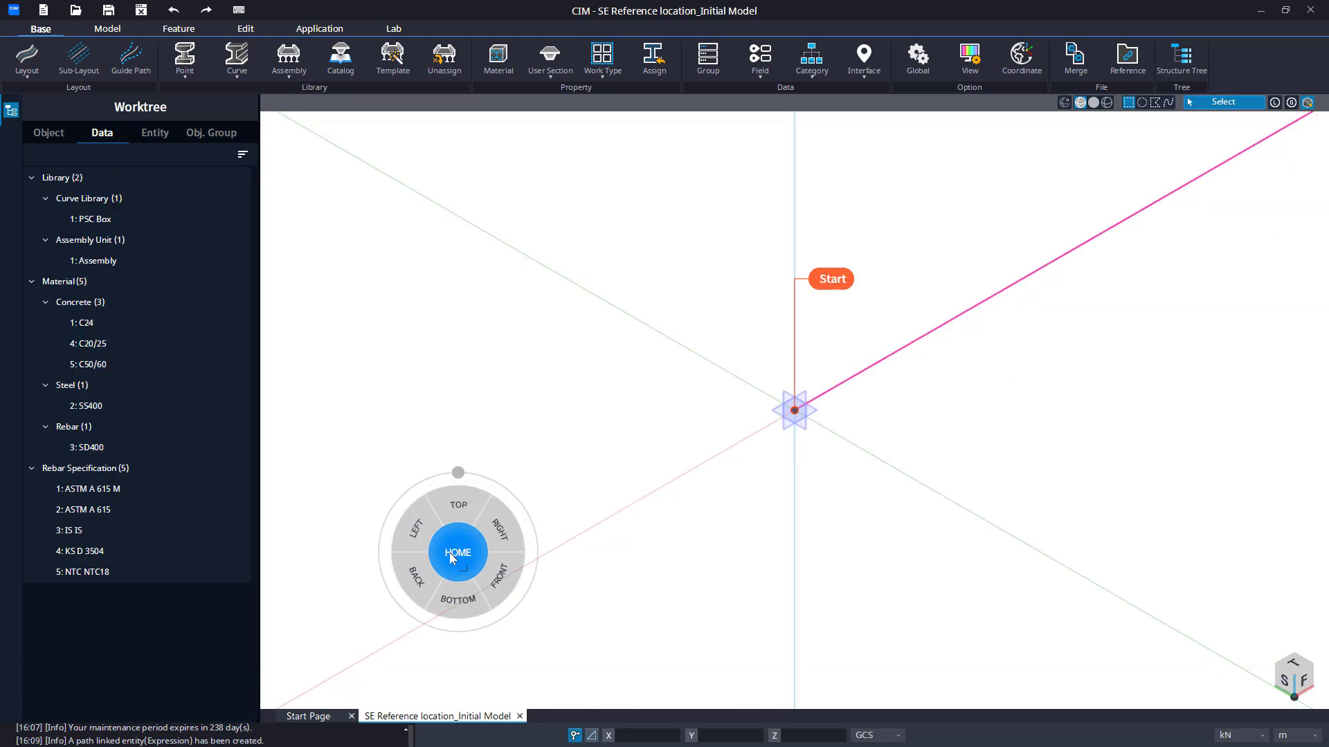
left_click(457, 554)
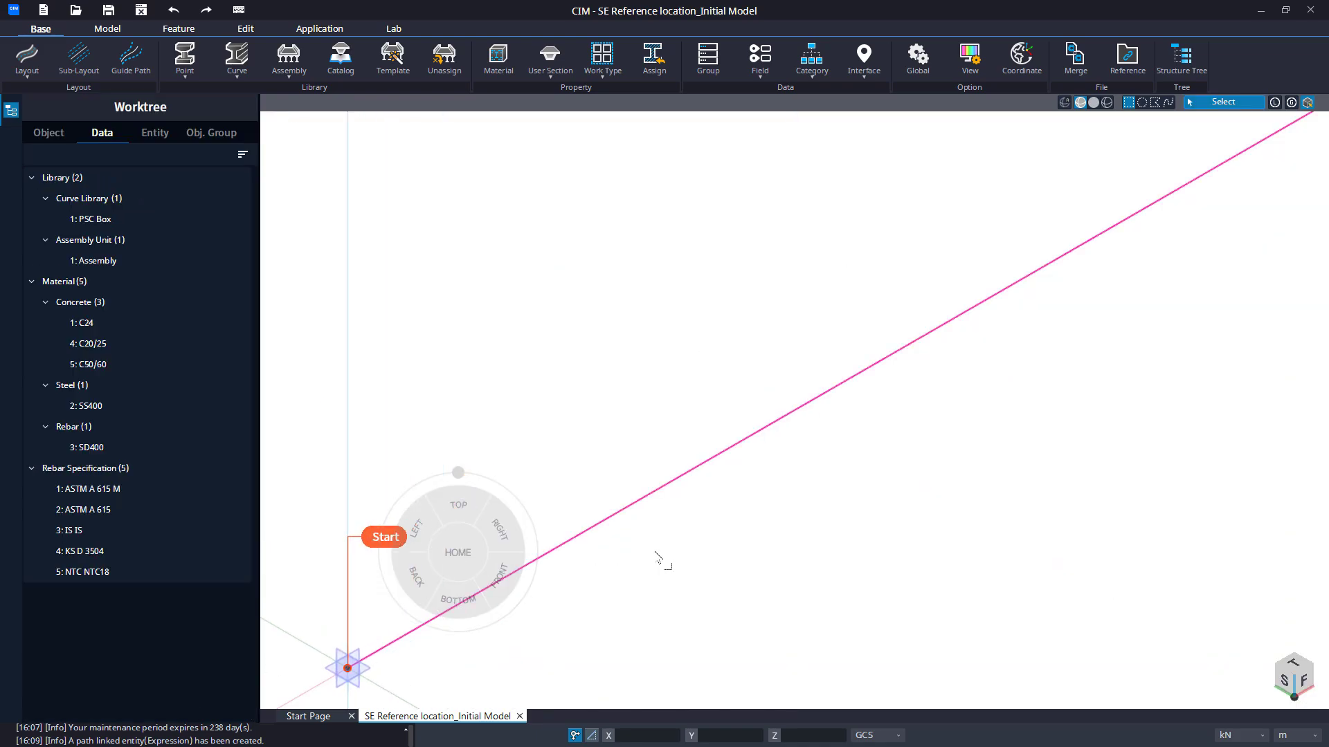
right_click(184, 259)
left_click(227, 322)
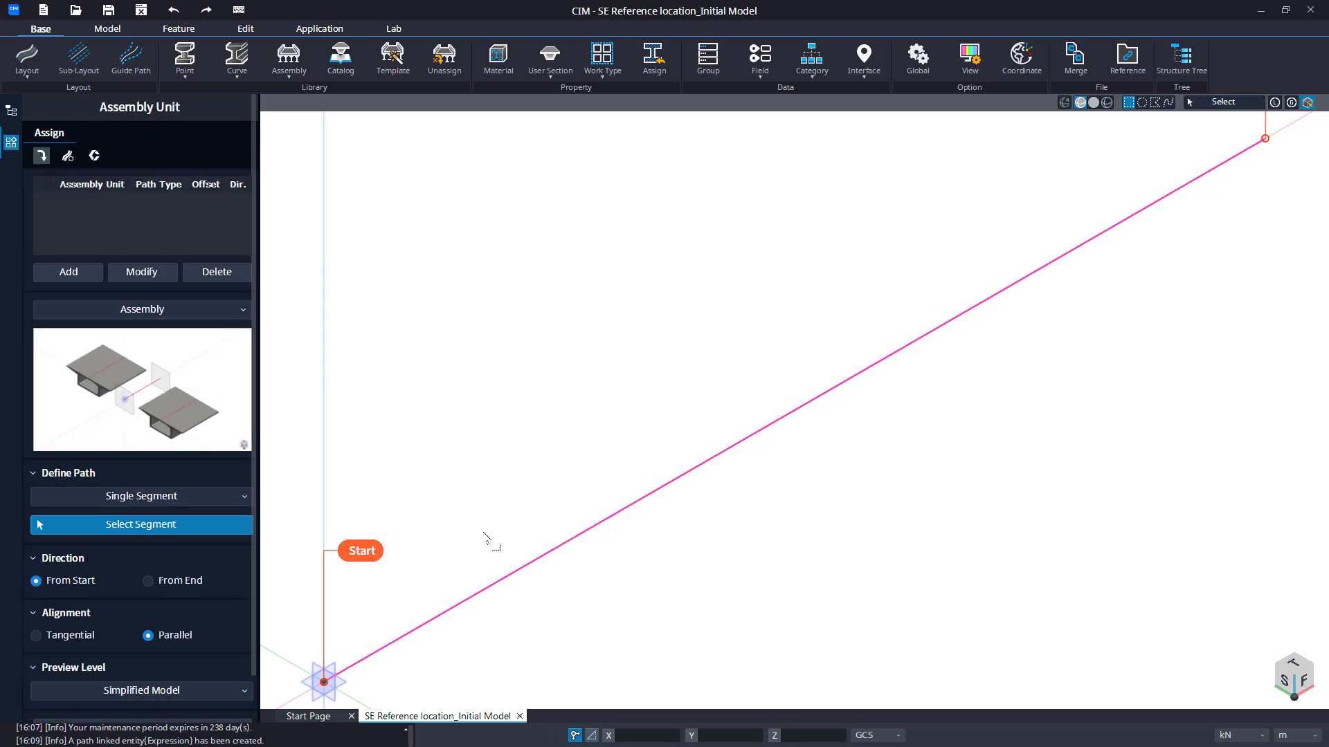
left_click(546, 553)
left_click(92, 274)
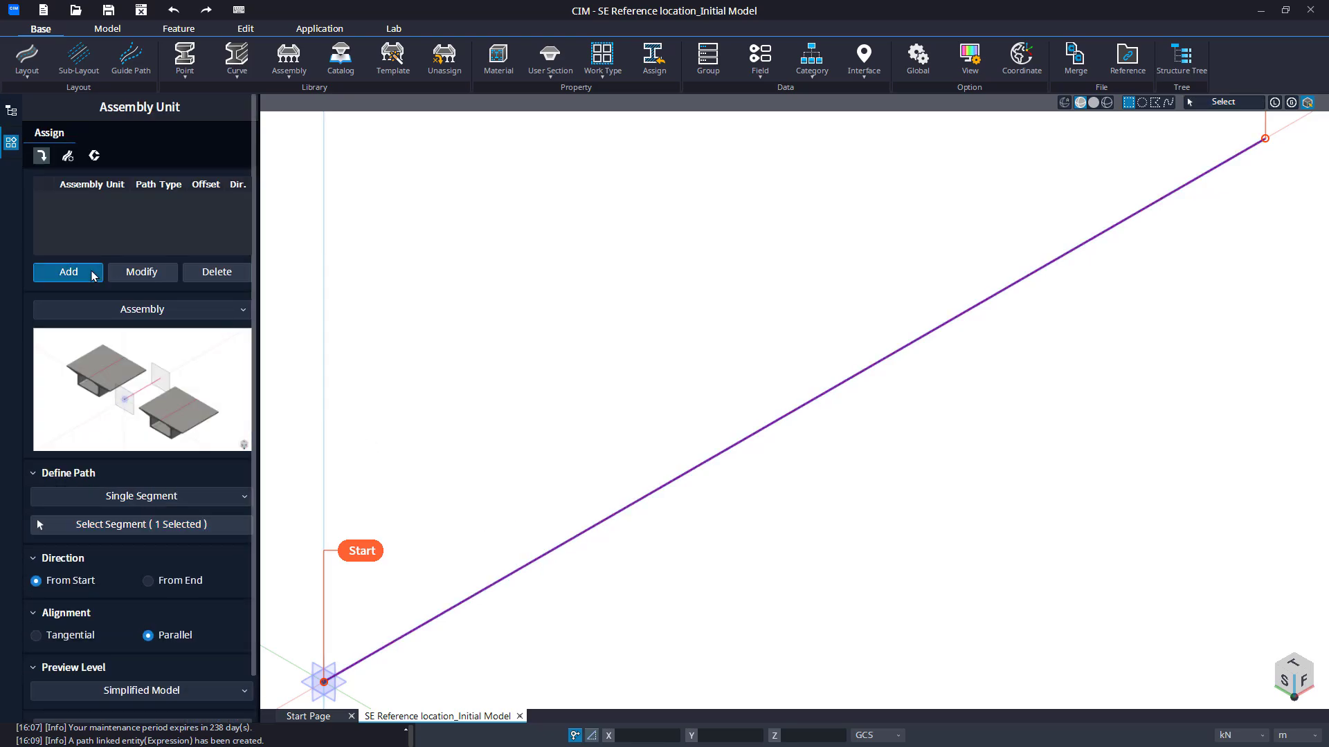
scroll(92, 276, "down", 1)
left_click(208, 680)
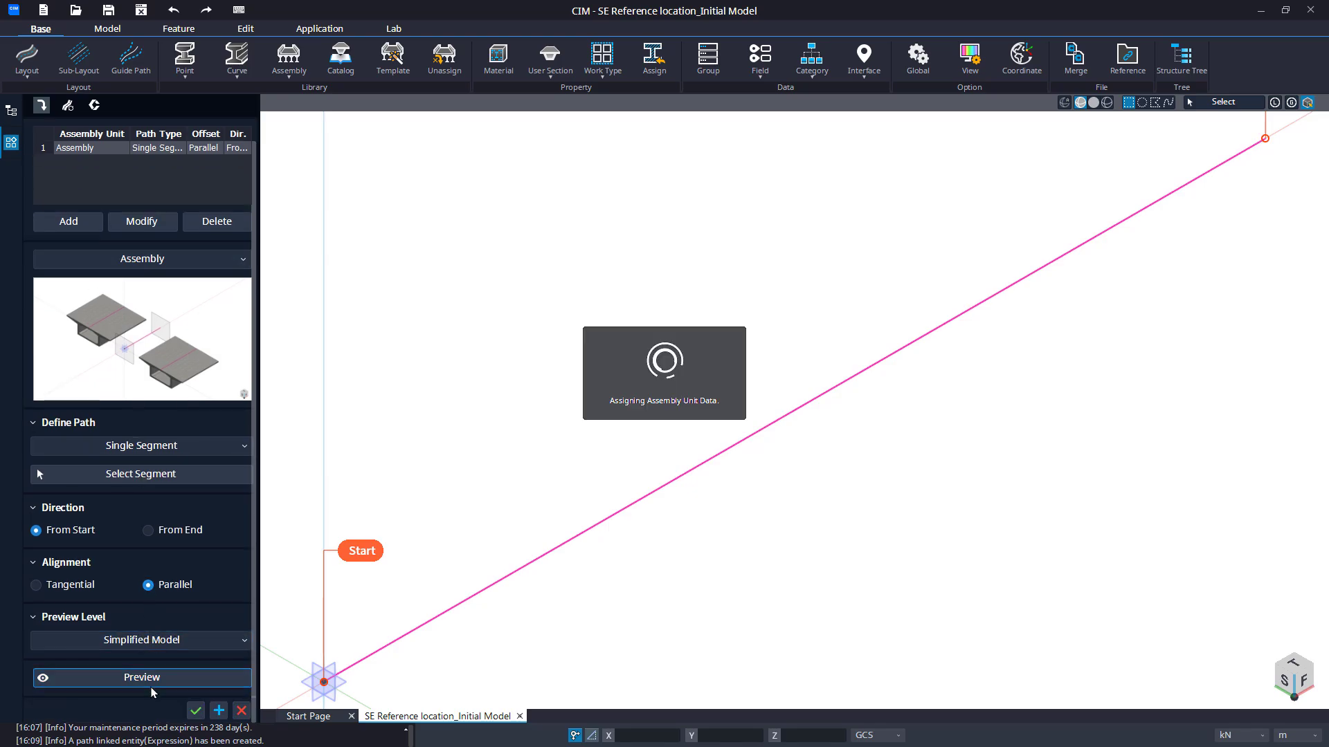
left_click(194, 711)
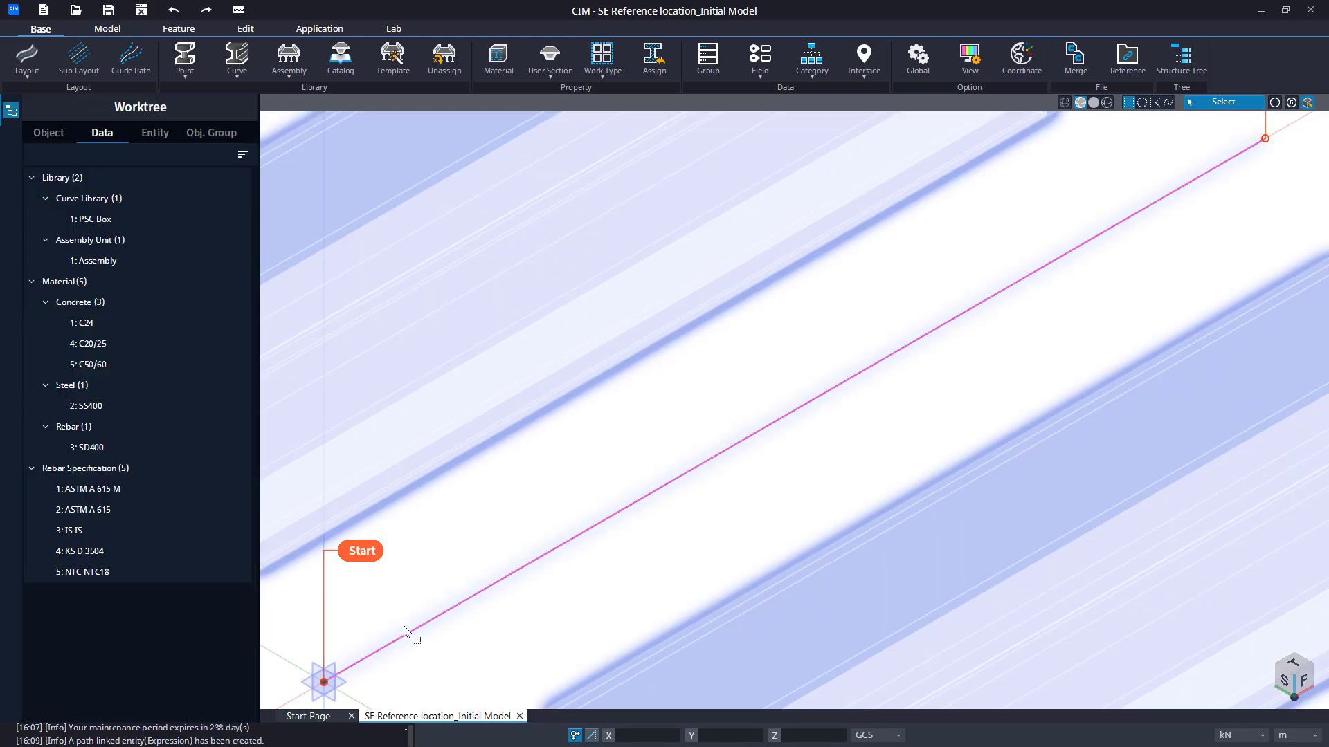
- Examine the slopes and relative heights of both girder cross-sections from the side
left_click(434, 612)
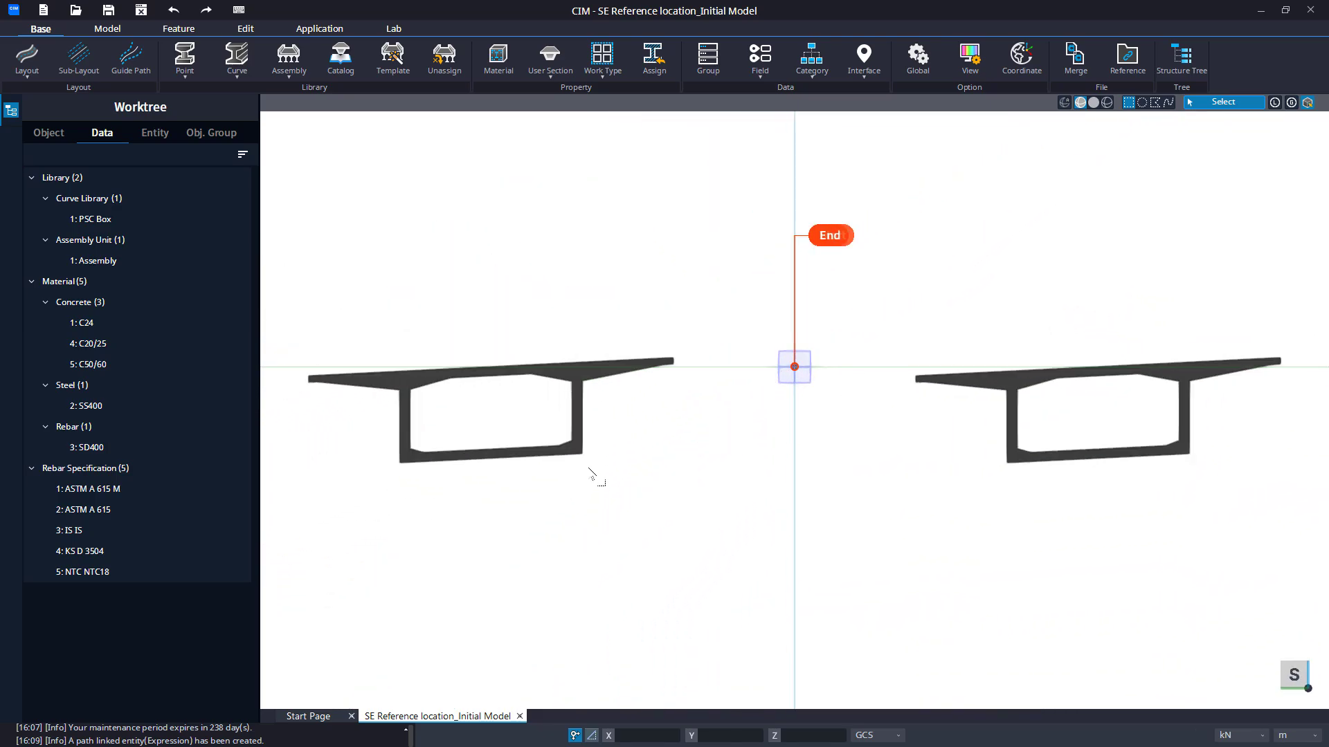
mouse_move(588, 479)
middle_mouse_down()
mouse_move(604, 486)
mouse_move(589, 500)
middle_mouse_up()
scroll(597, 488, "up", 1)
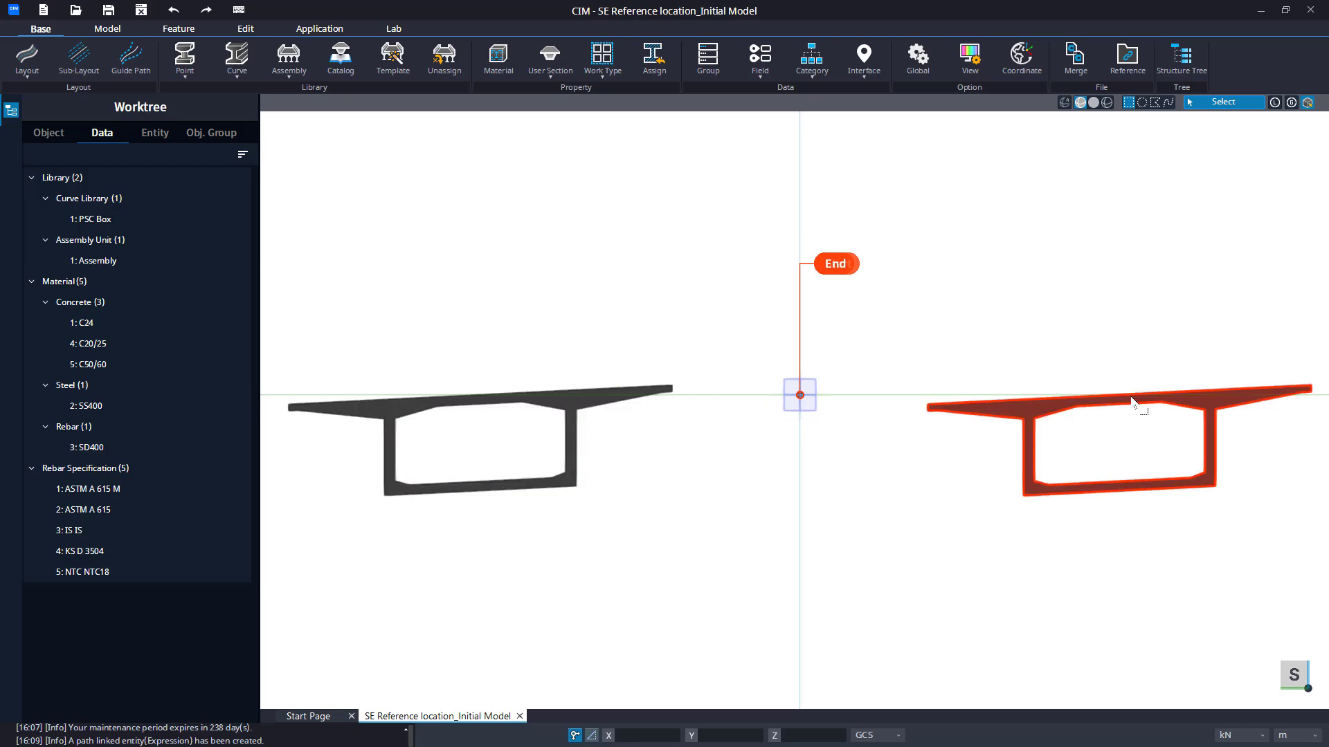
- Inspect the two superelevated girder sections close up, compare their positions about the layout line, and restore the home view
scroll(1126, 407, "up", 5)
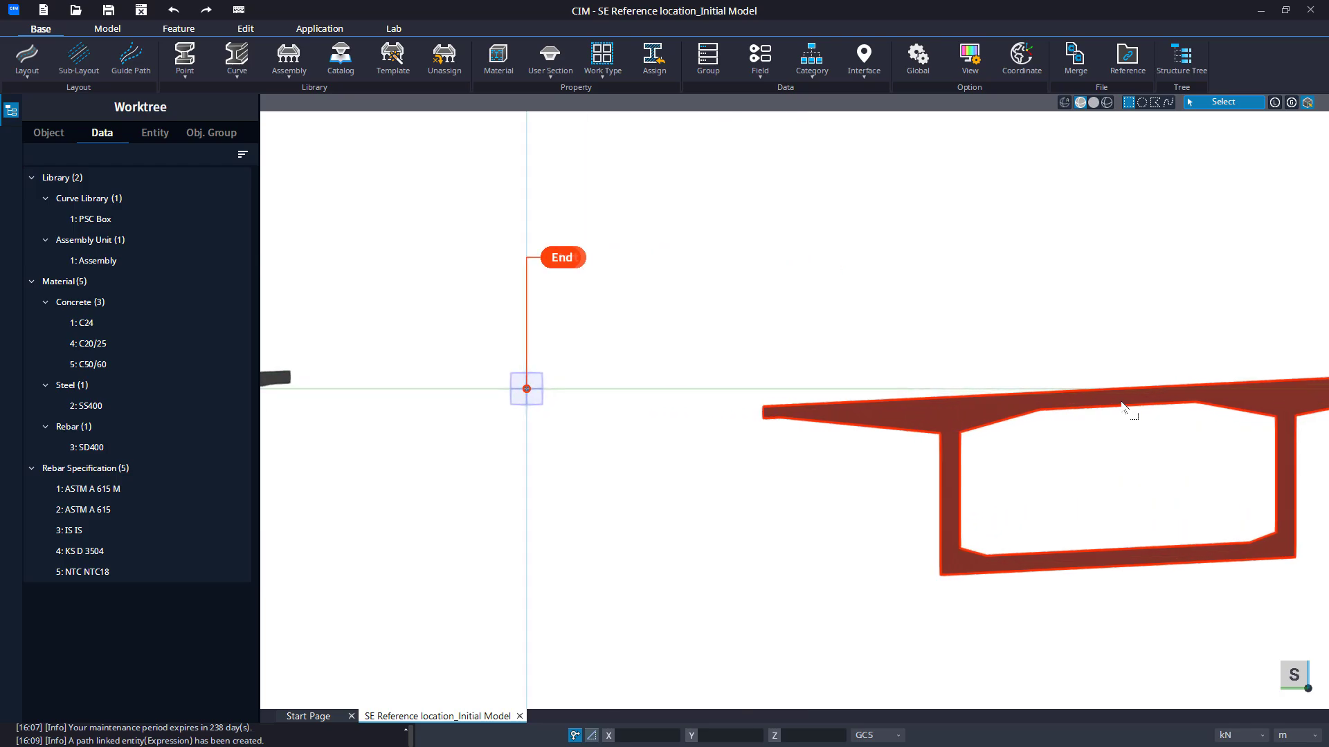
middle_click_drag(1127, 407, 867, 466)
scroll(861, 496, "up", 2)
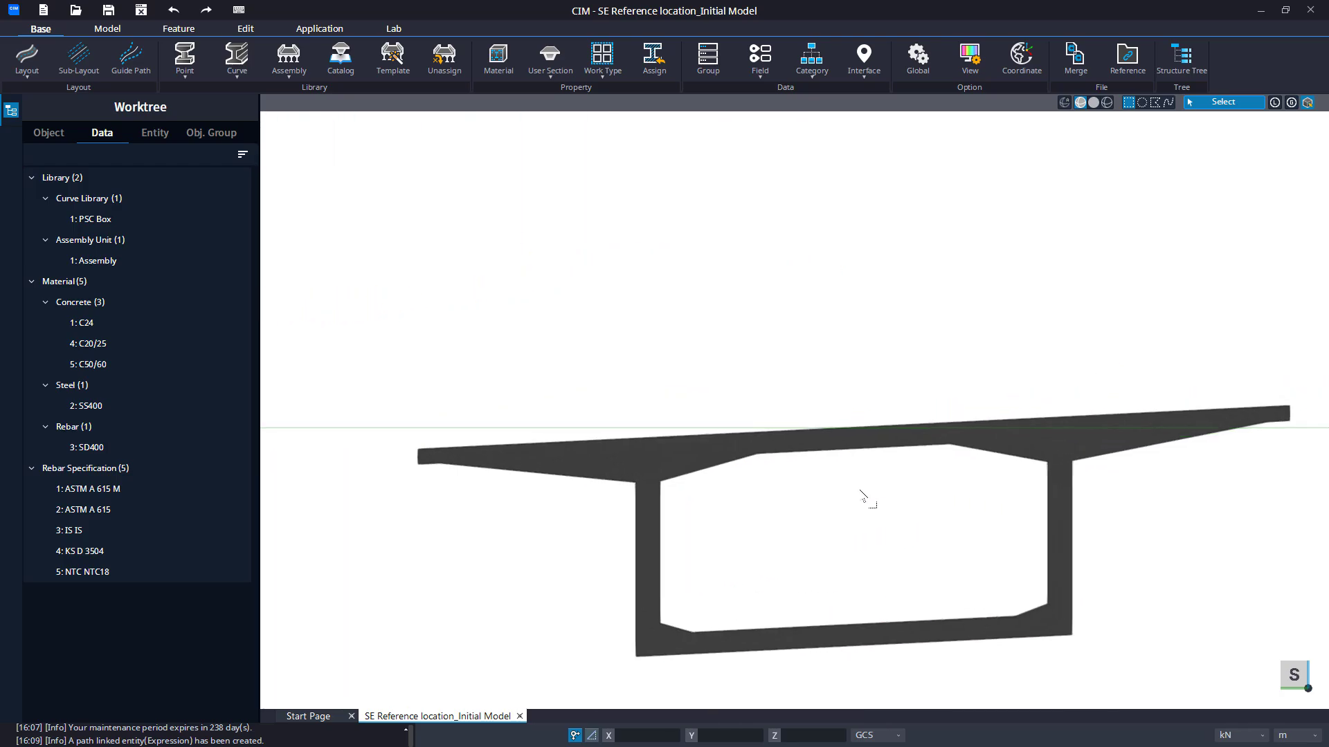
scroll(863, 497, "down", 3)
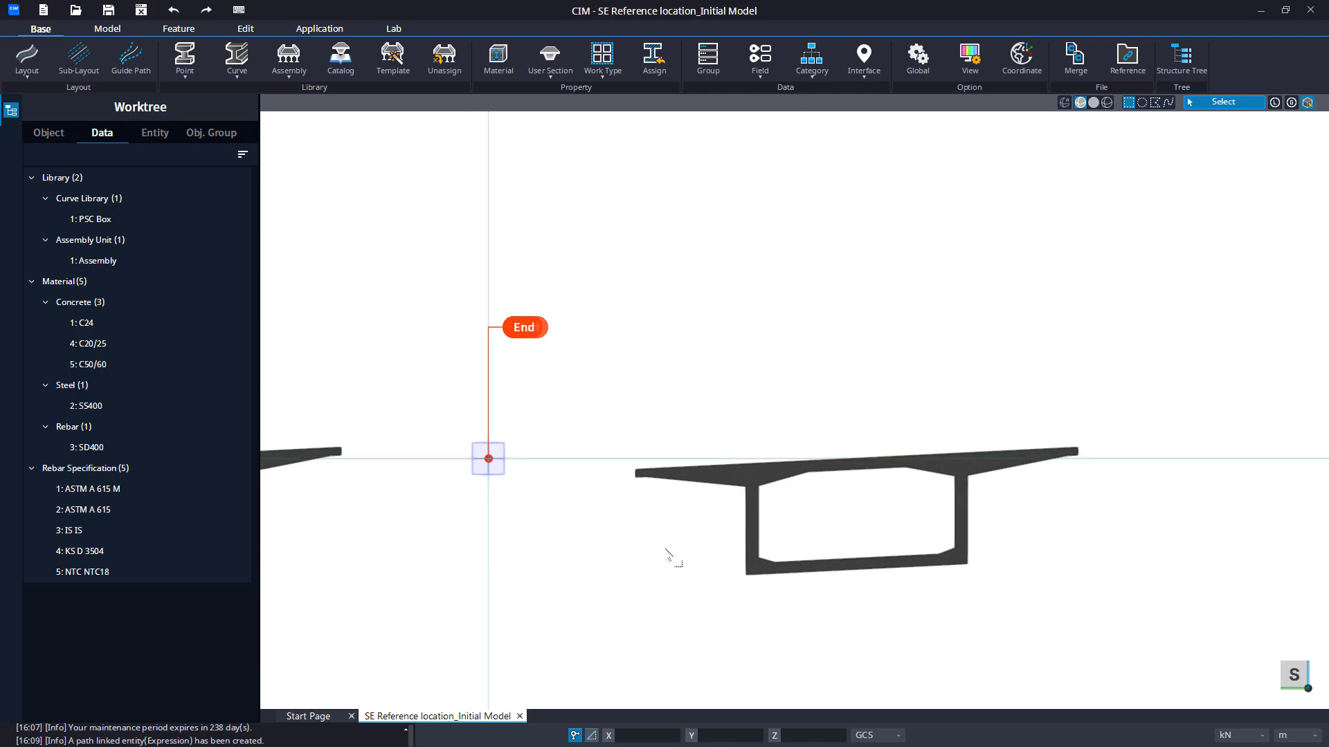
middle_click_drag(673, 555, 944, 512)
scroll(928, 534, "down", 2)
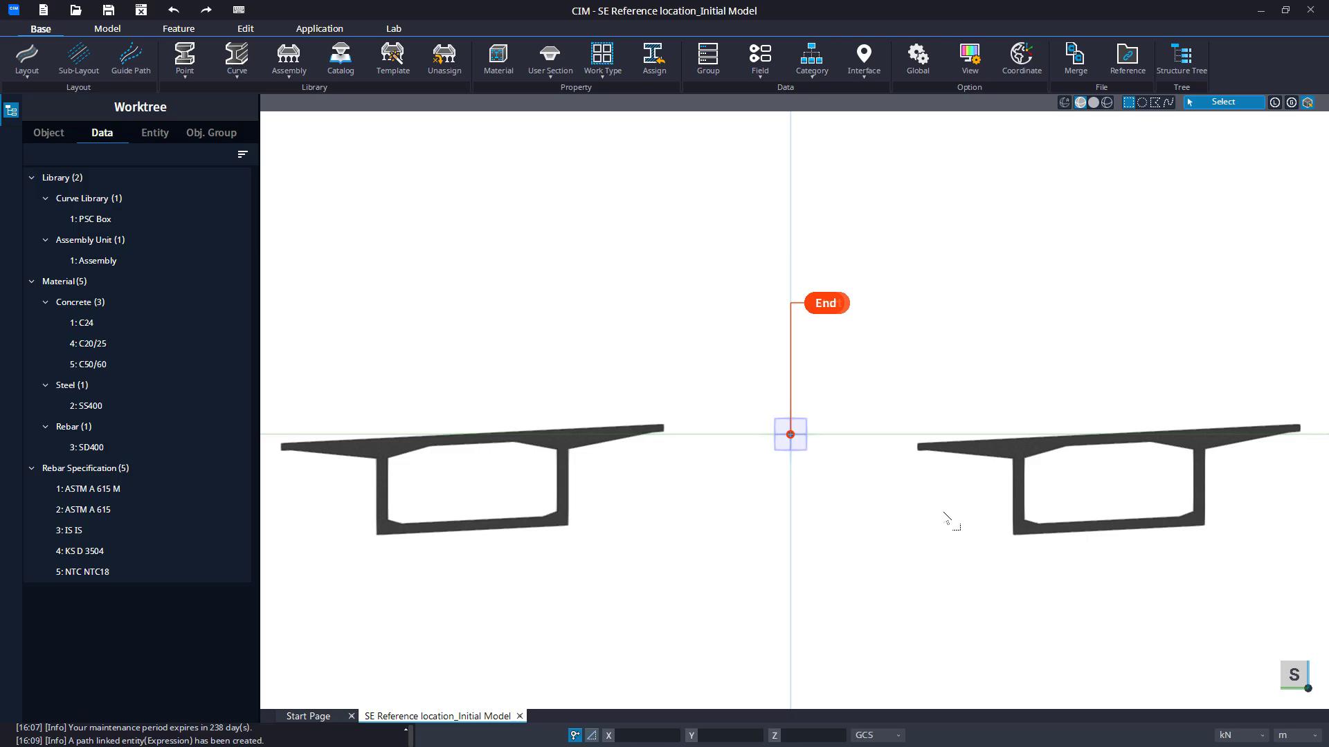
scroll(928, 513, "up", 1)
middle_click(928, 513)
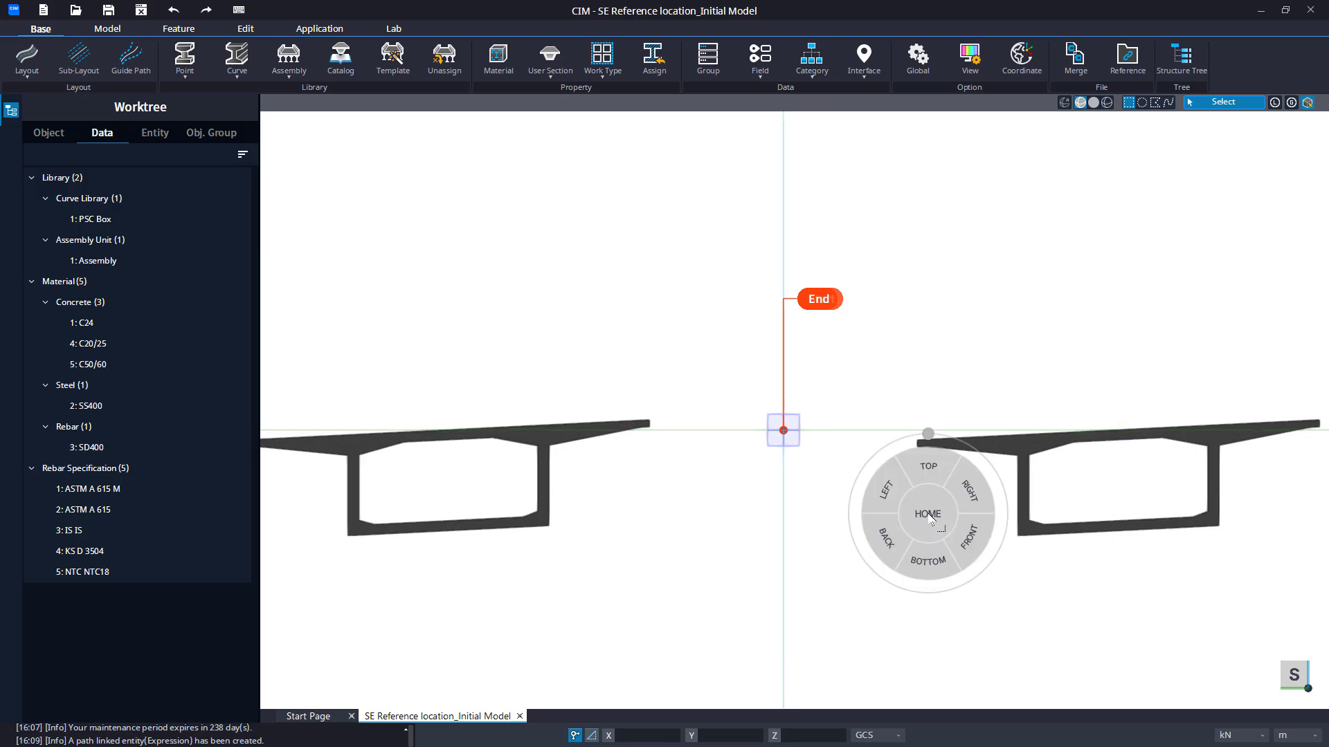
left_click(924, 514)
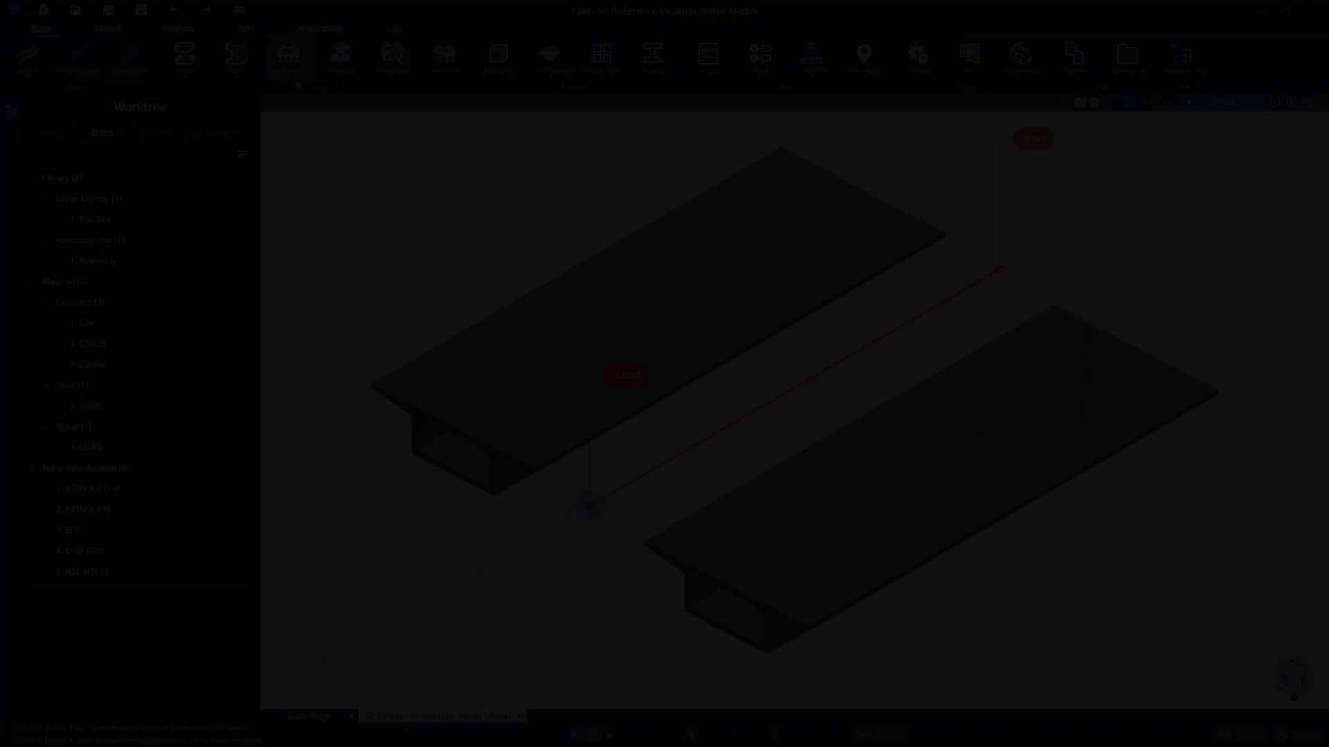
- Create a new assembly unit named Method 2
left_click(289, 62)
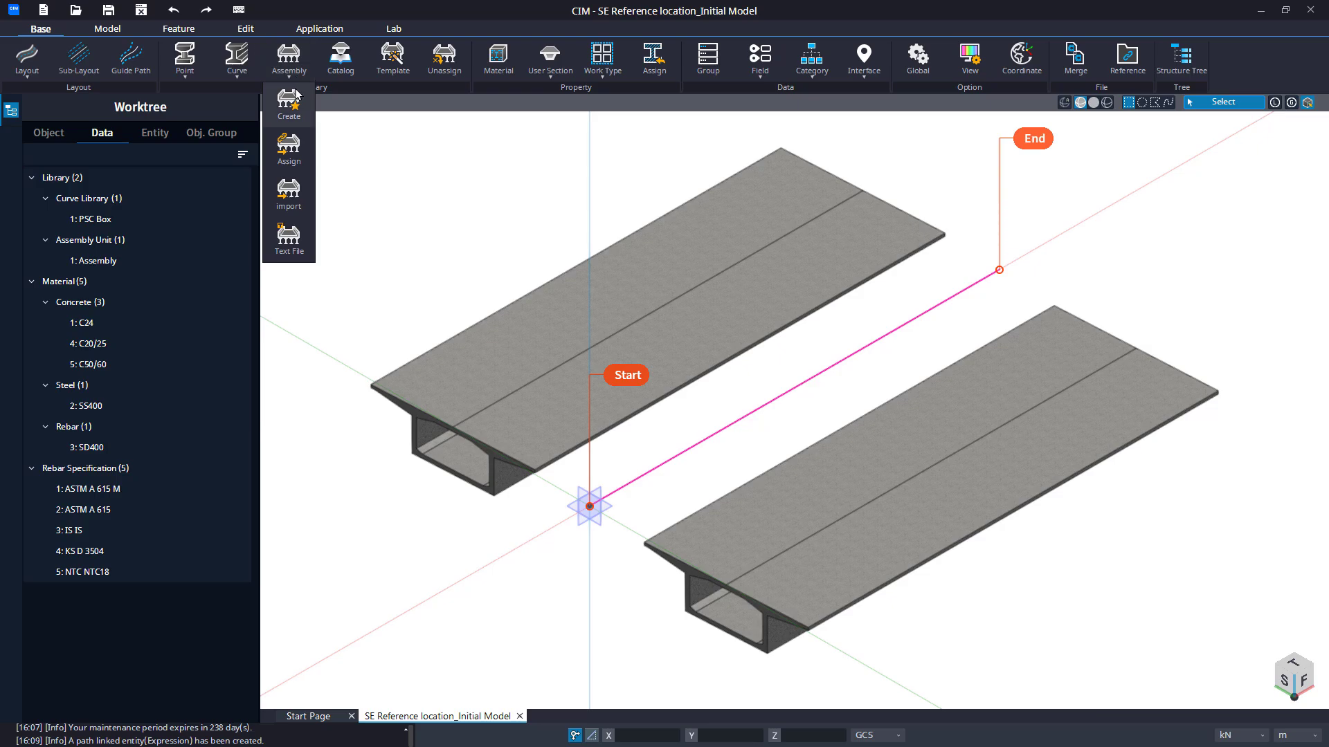
left_click(289, 102)
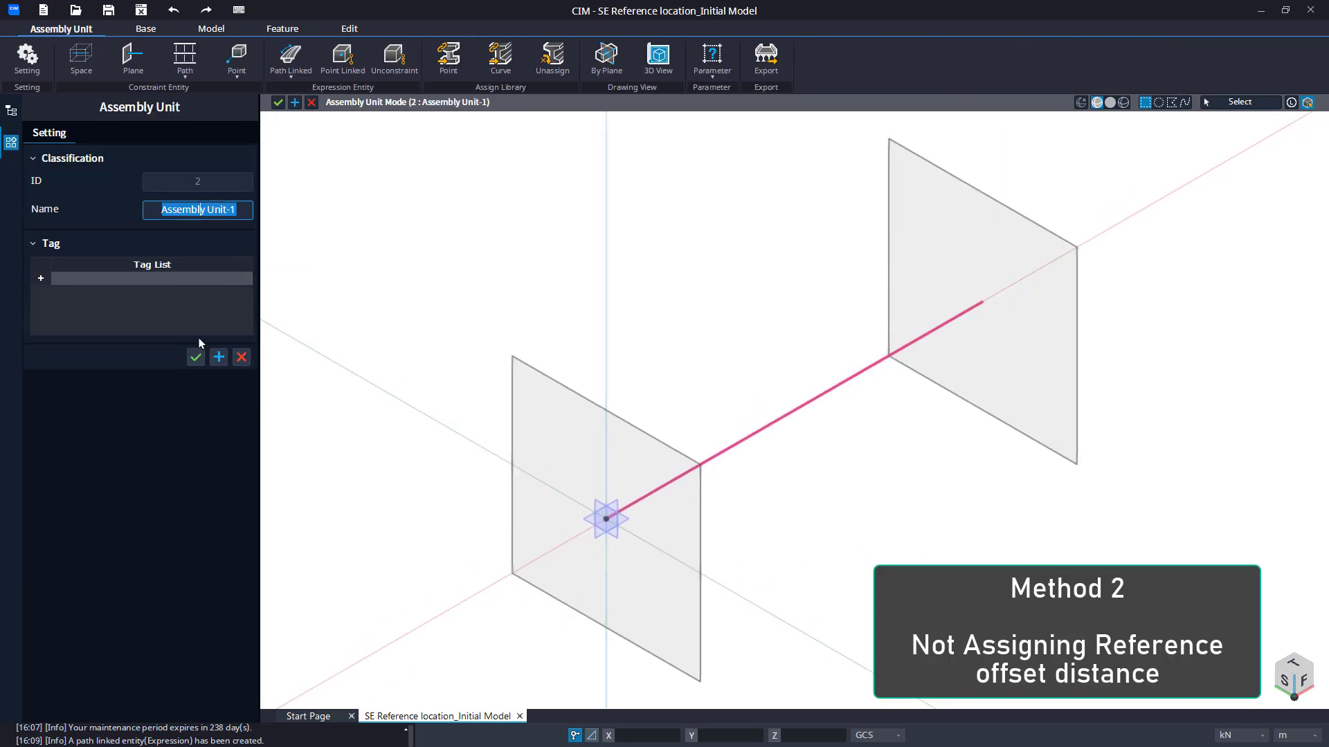
type("R")
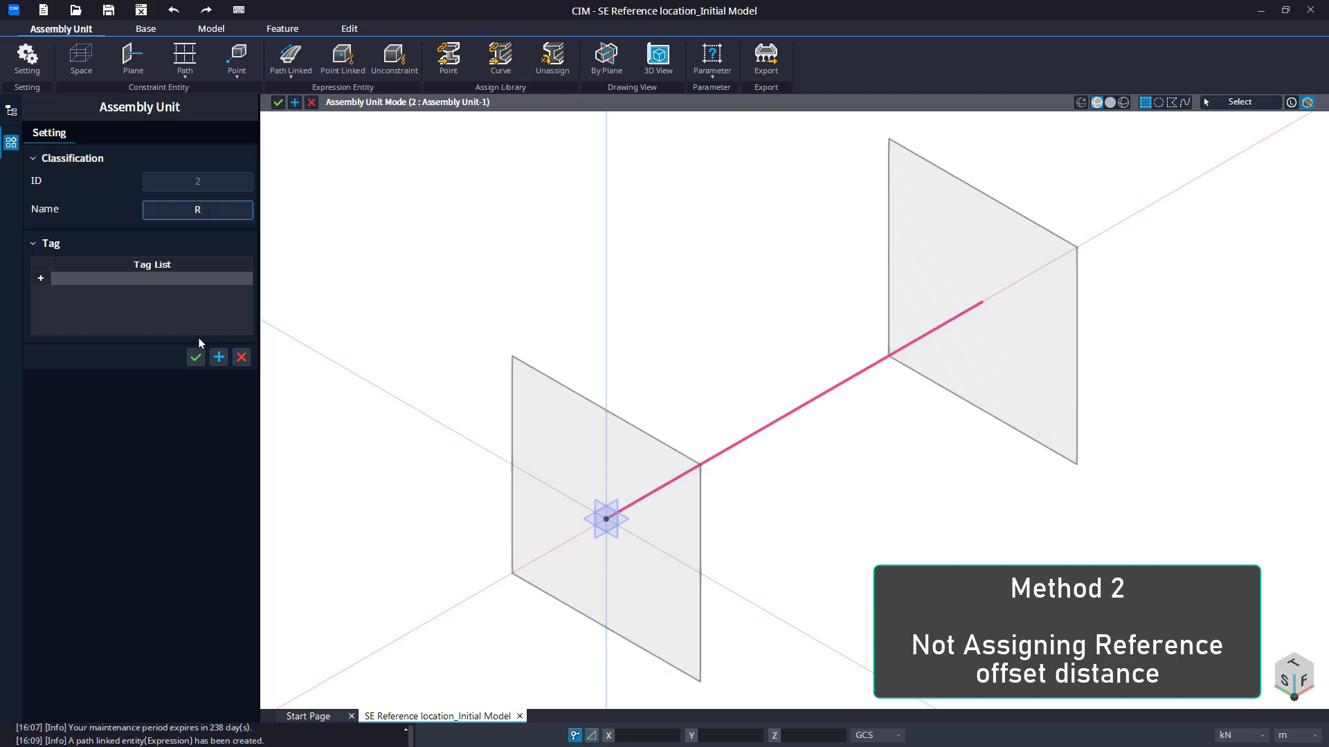
key("BackSpace")
type("Method 2")
key("Return")
left_click(195, 358)
- Create a main constraint path between the two constraint planes with a Path-Y offset of 10 m
left_click(185, 73)
left_click(184, 166)
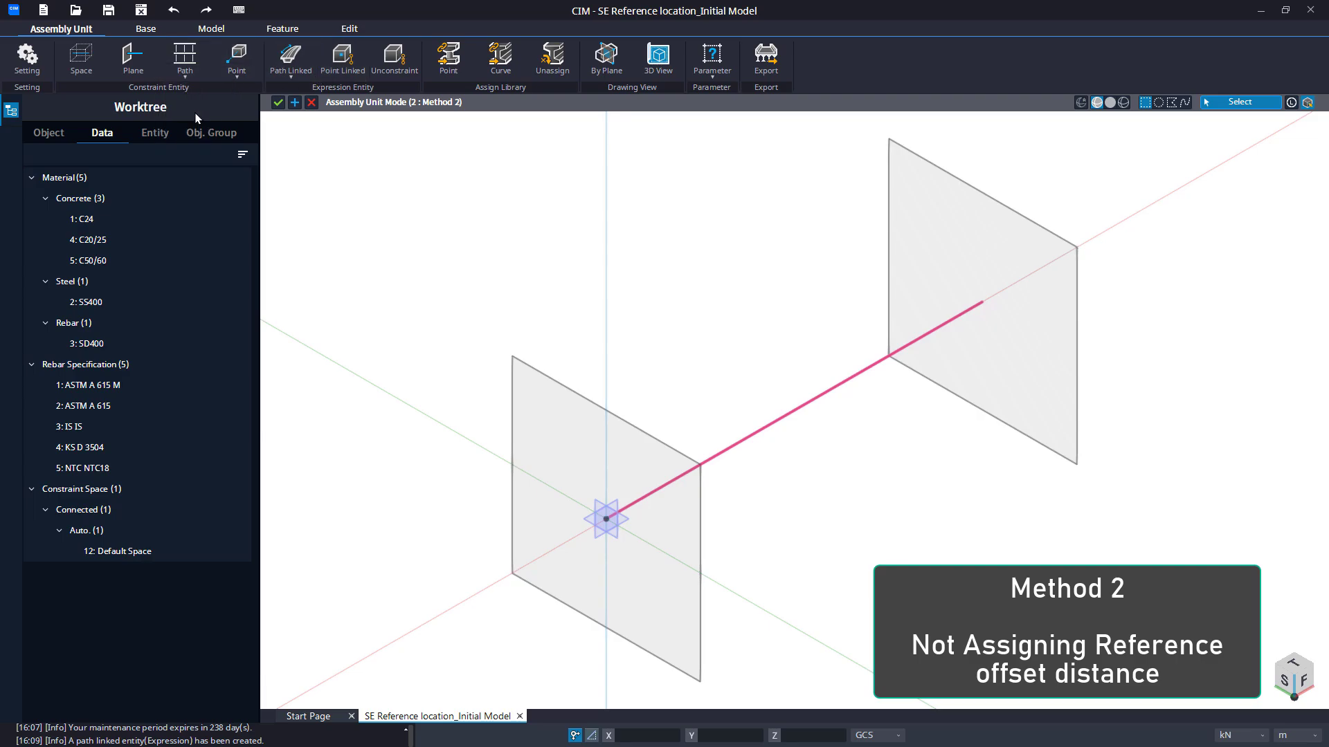
left_click_drag(988, 144, 452, 584)
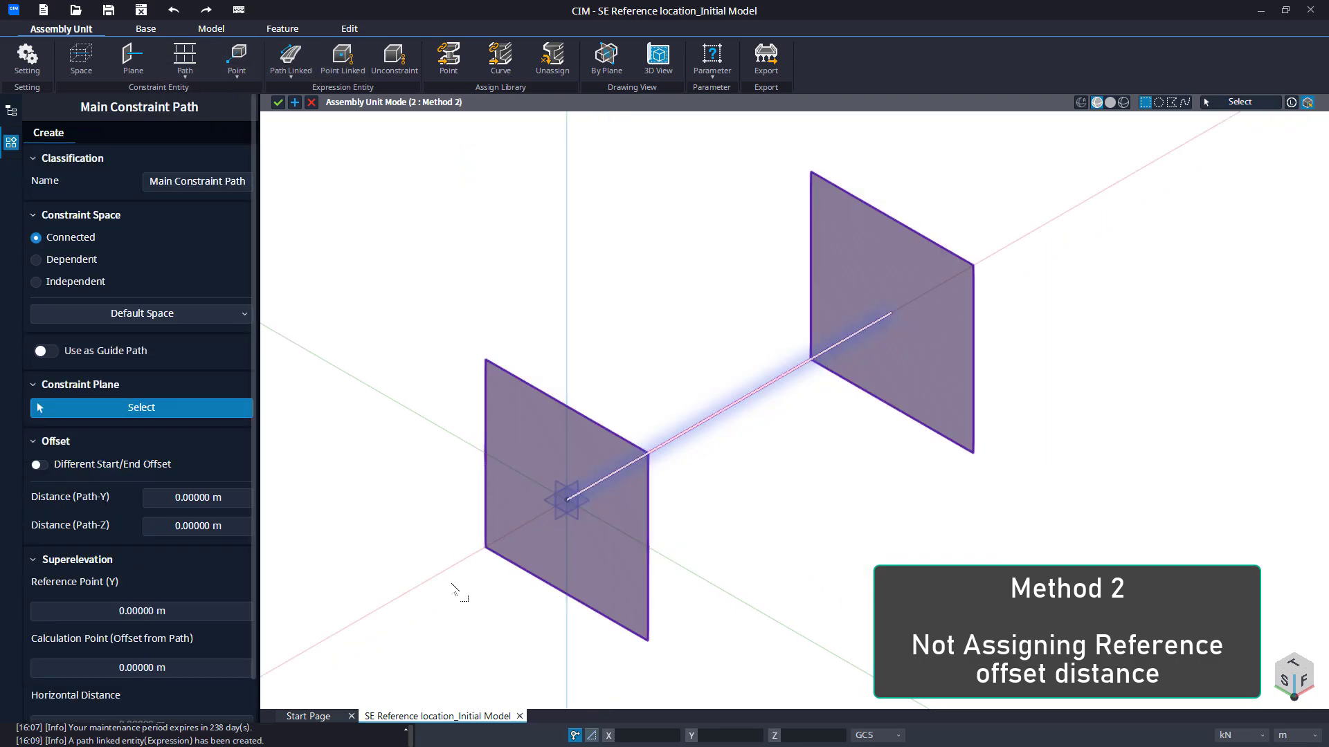
left_click(174, 497)
type("10")
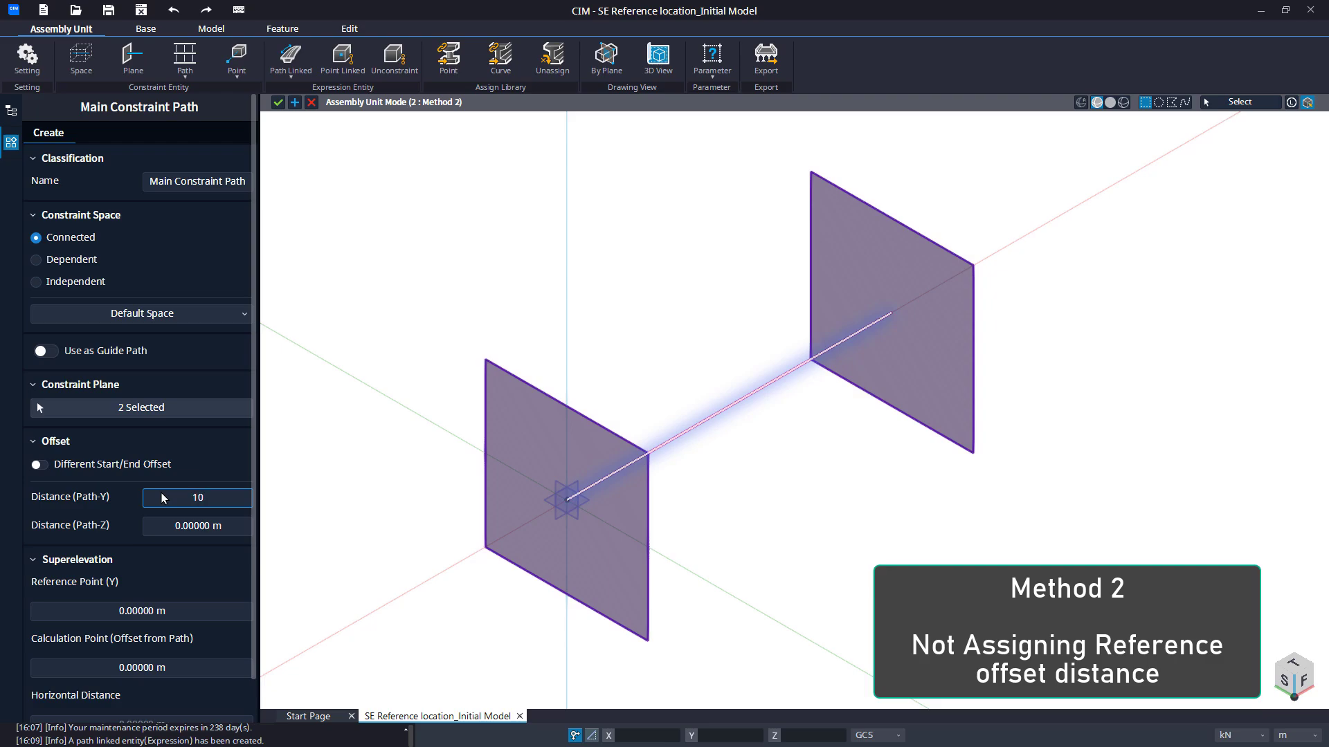
key("Return")
scroll(163, 498, "down", 1)
scroll(161, 493, "down", 1)
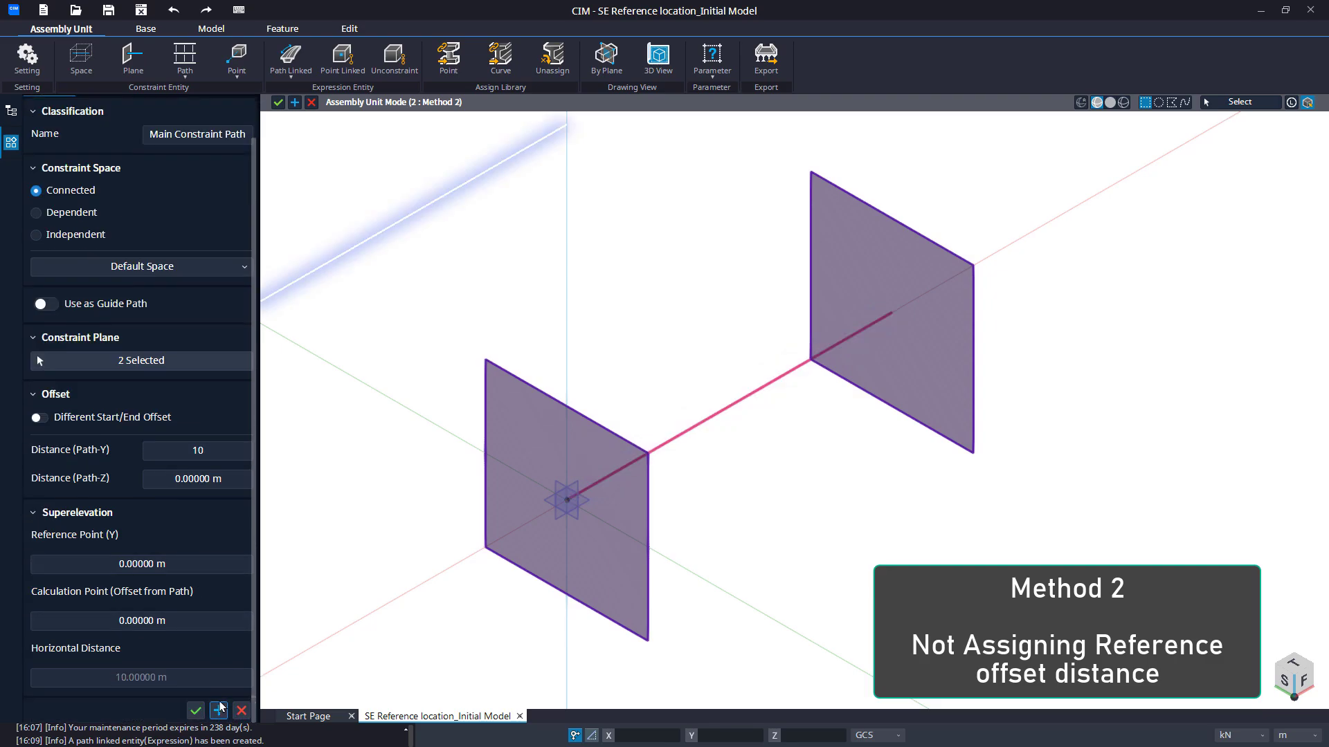
left_click(220, 709)
- Create a second main constraint path between the same planes with a Path-Y offset of -10 m
left_click_drag(1015, 270, 184, 591)
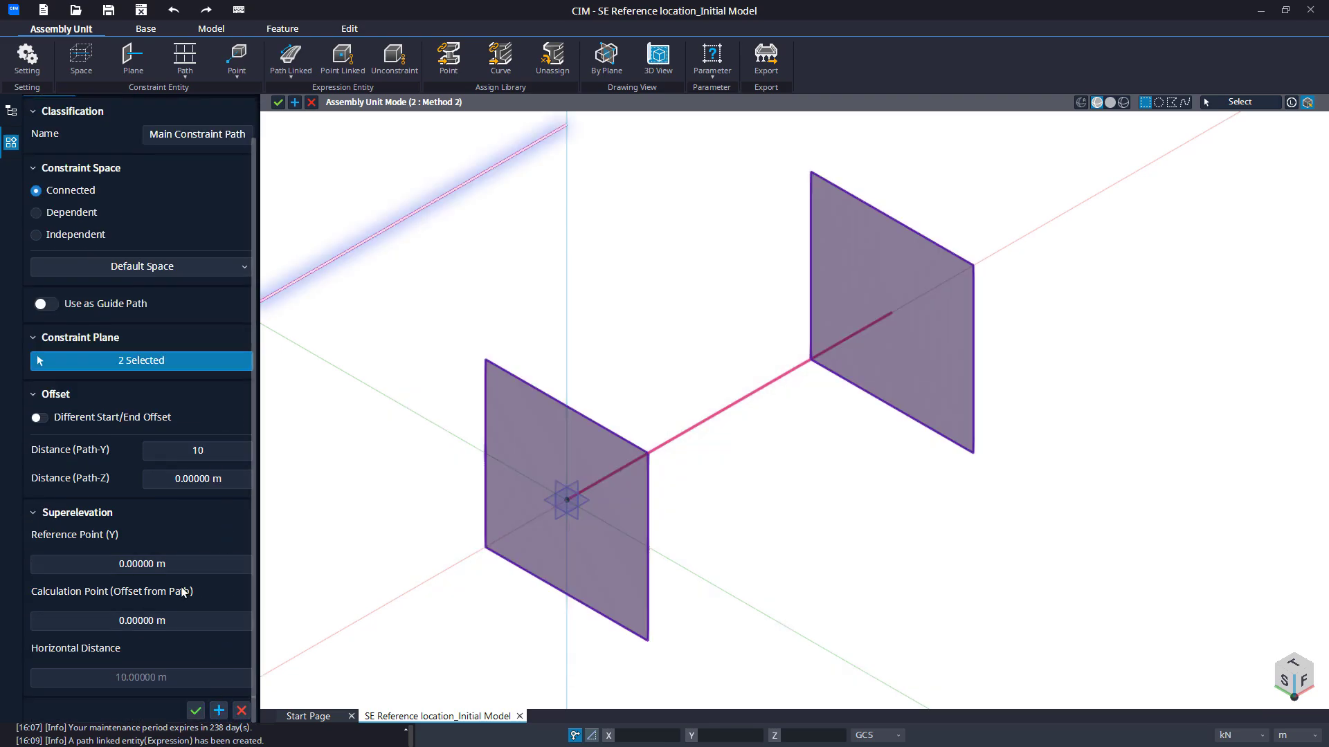
left_click(166, 451)
type("-")
key("Return")
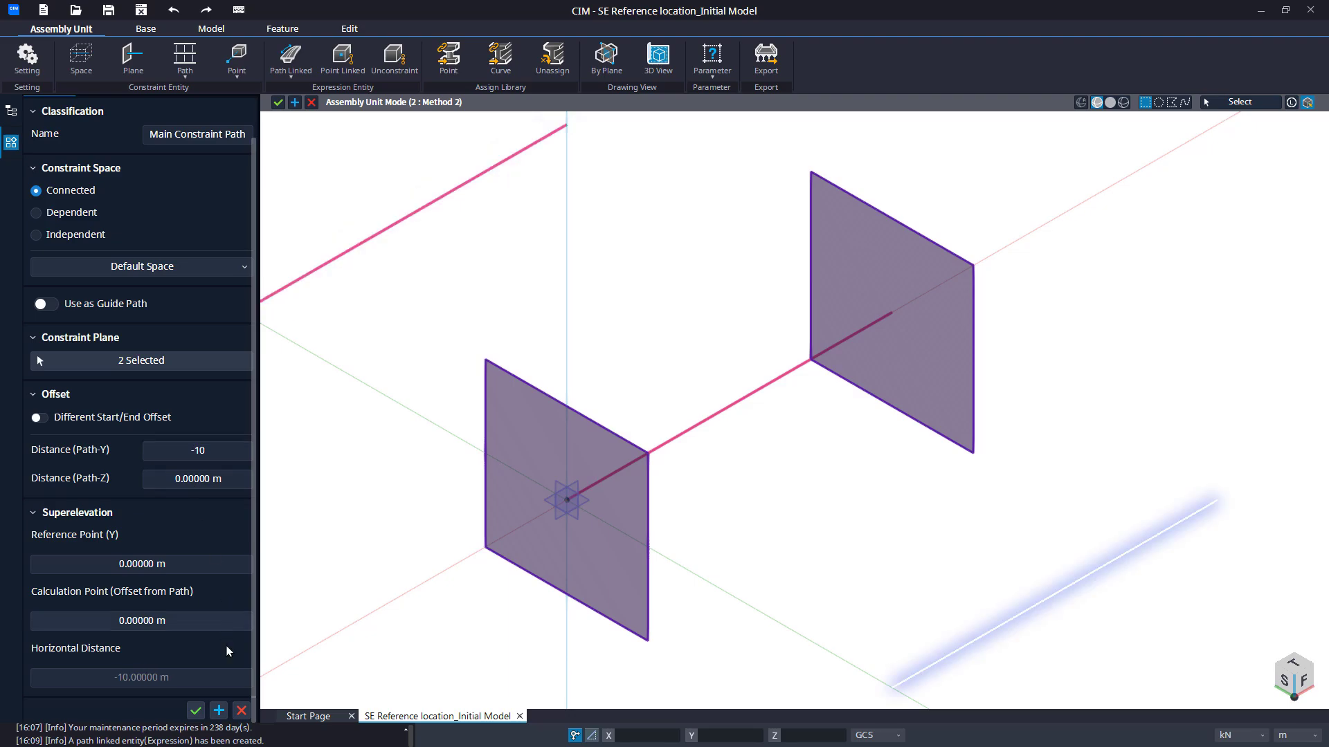
left_click(196, 711)
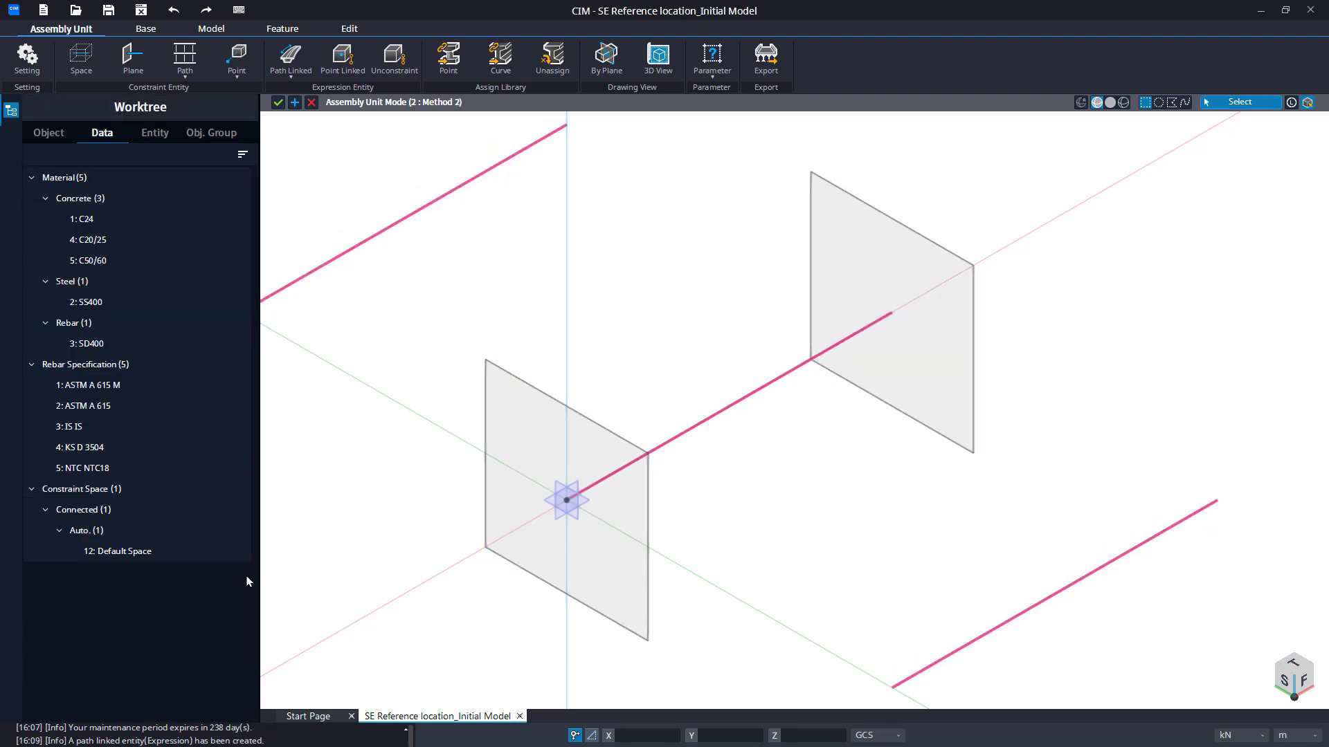
- Choose the two offset main constraint paths as targets for assigning the PSC Box curve library from start
left_click(501, 64)
scroll(422, 317, "down", 2)
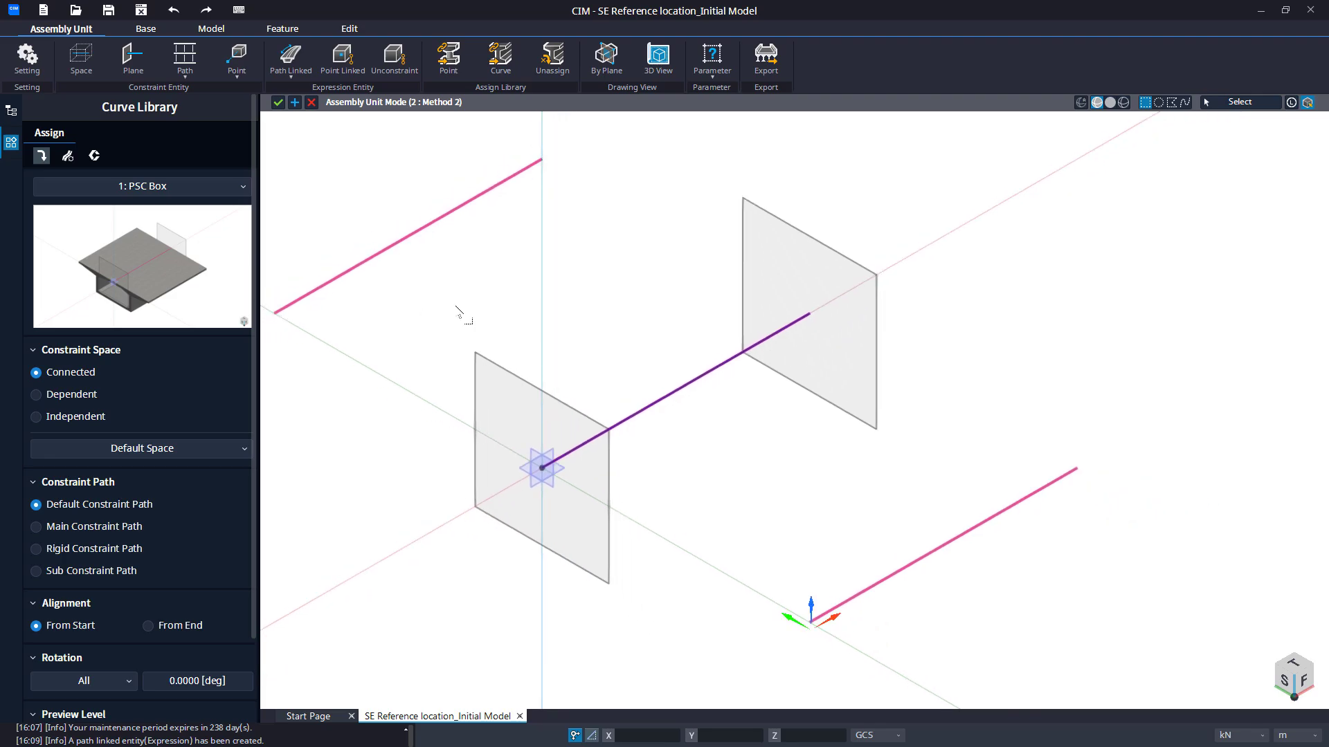
middle_click_drag(455, 306, 622, 278)
left_click(101, 527)
left_click_drag(528, 288, 460, 199)
scroll(494, 361, "down", 1)
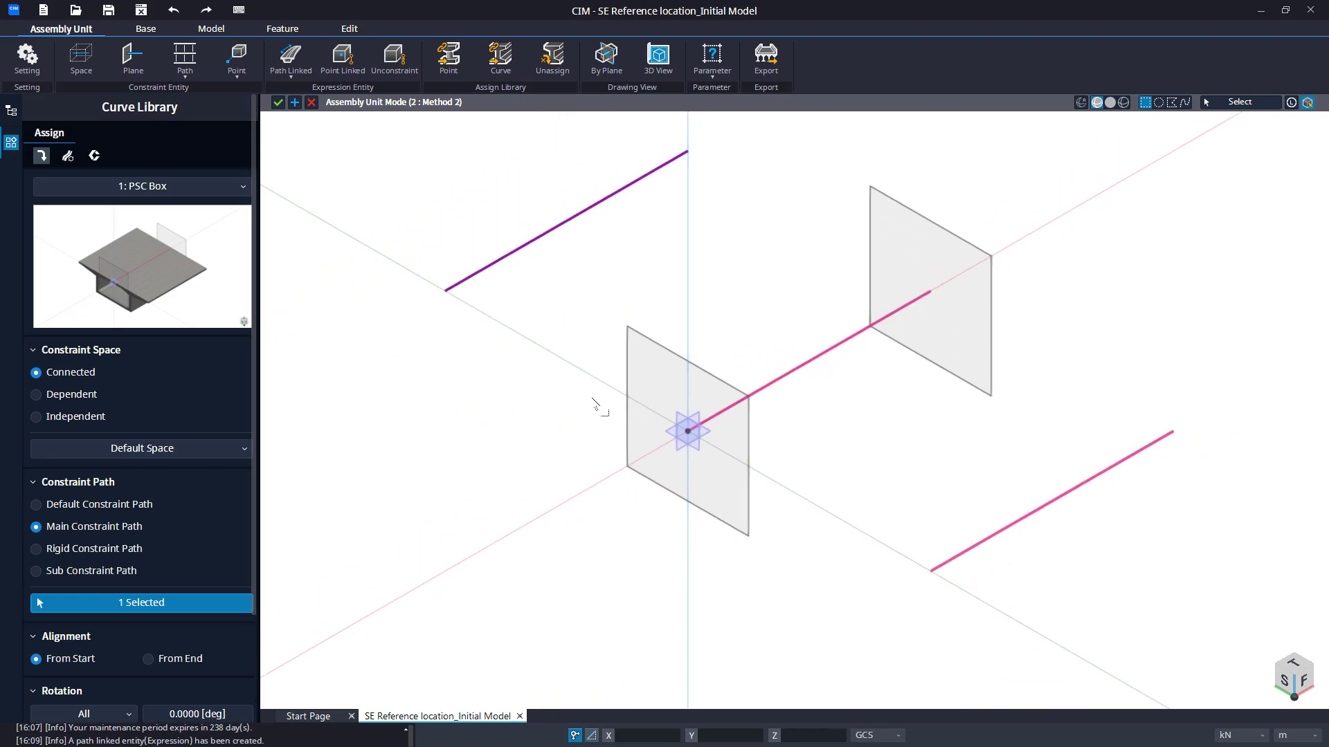
left_click_drag(970, 559, 942, 523)
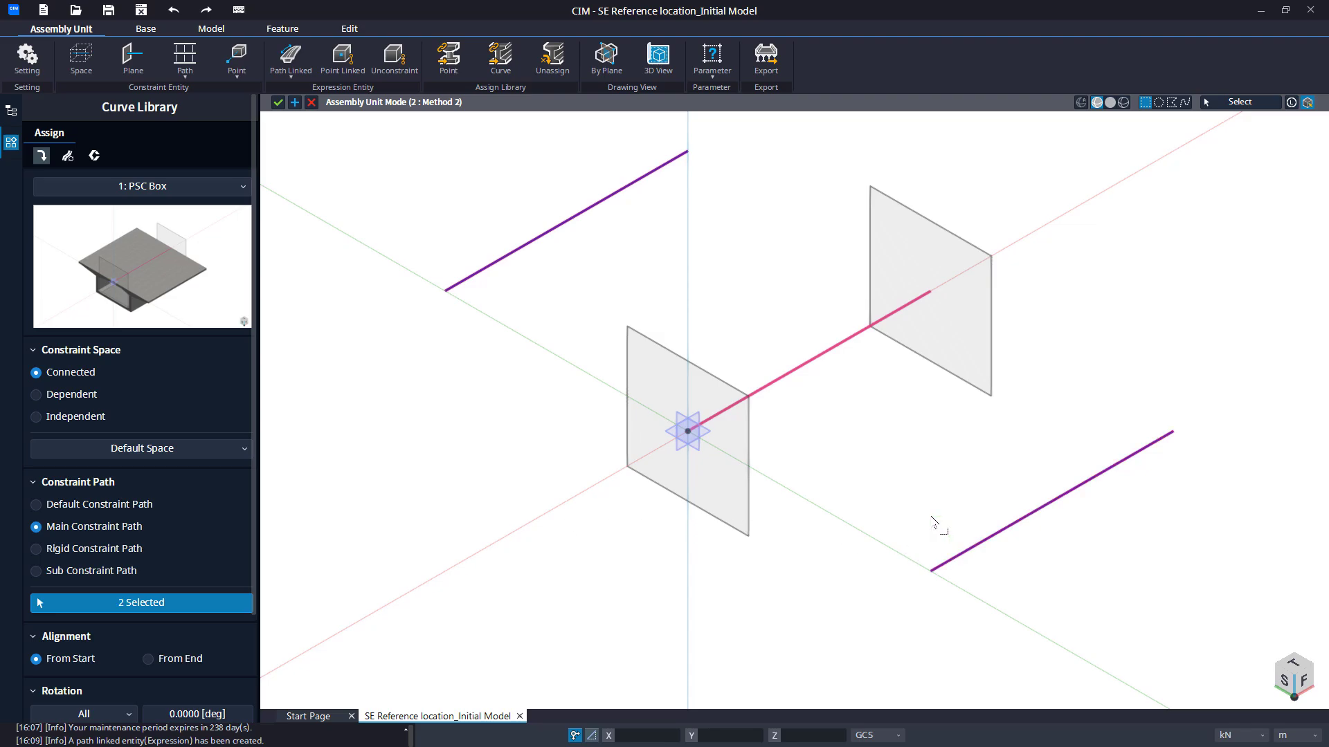
- Assign the PSC Box with Deformed superelevation section variation and one reference point at 0 m offset, and finish the assembly unit
left_click(68, 157)
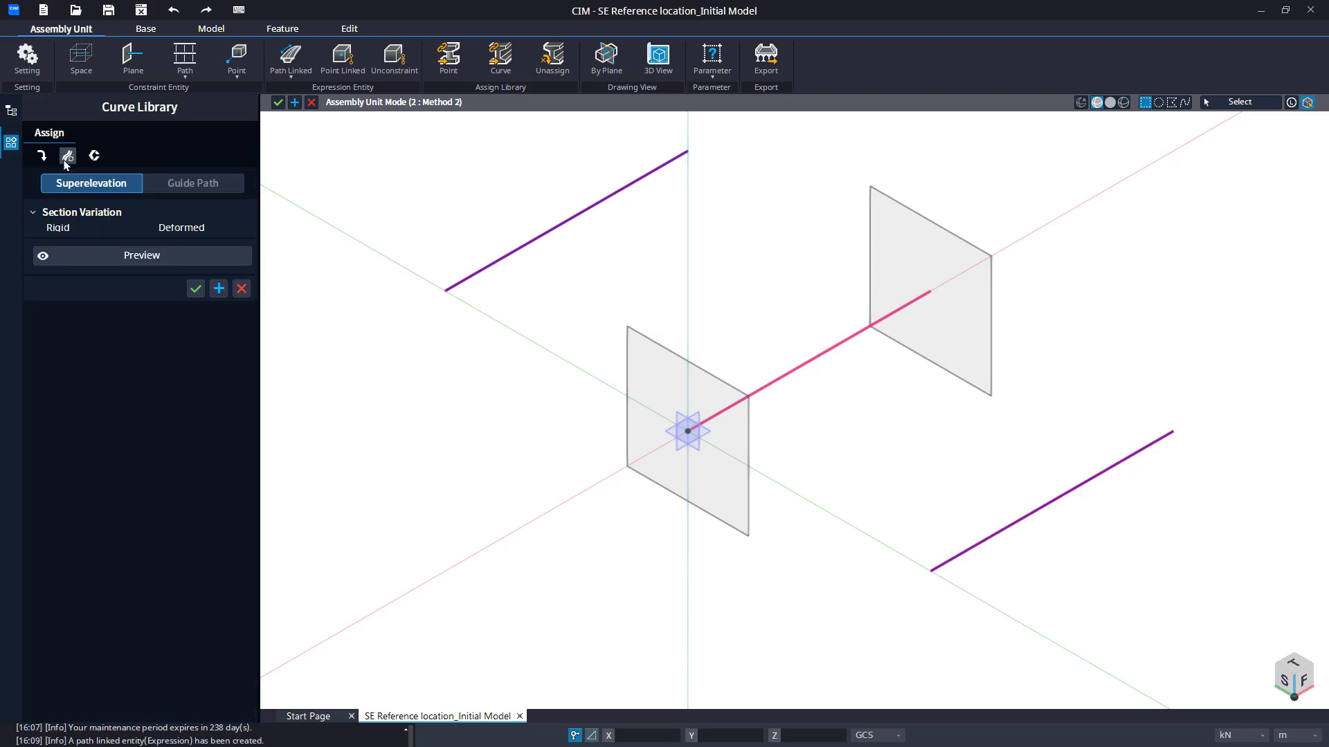
left_click(148, 235)
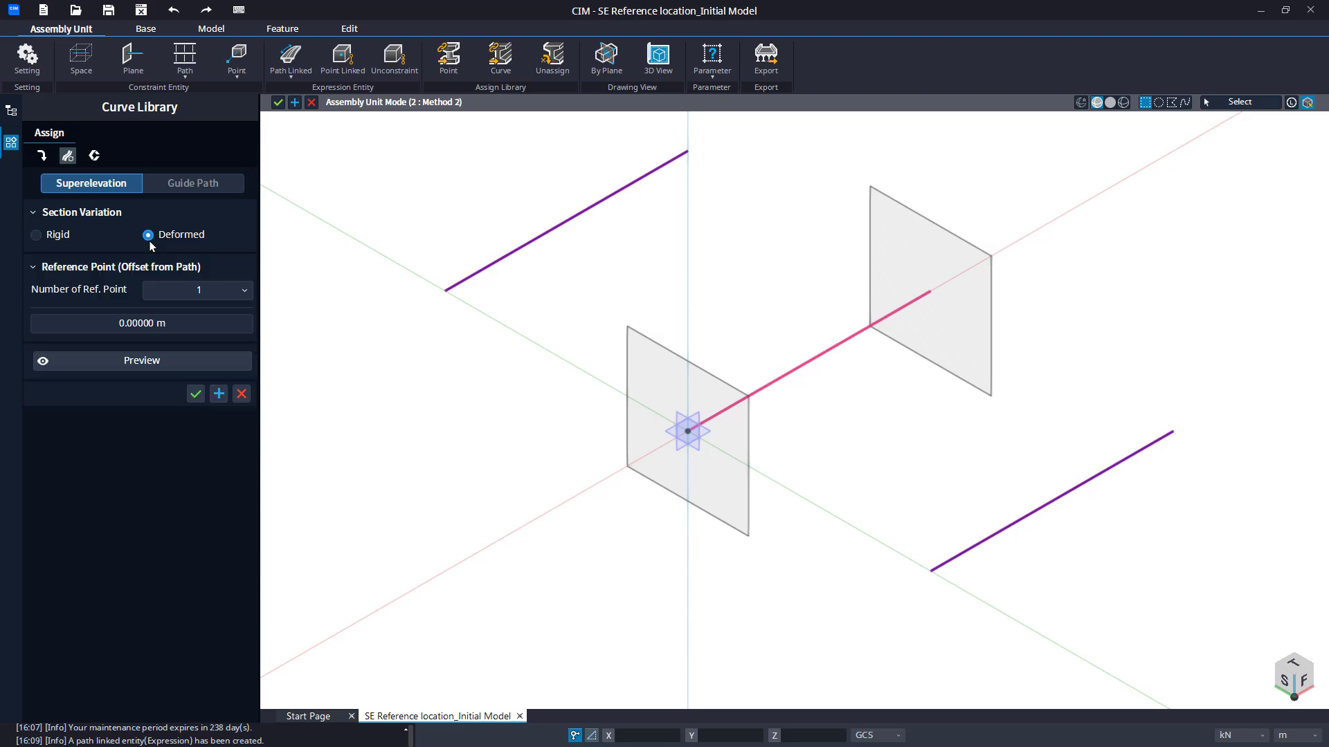
left_click(196, 393)
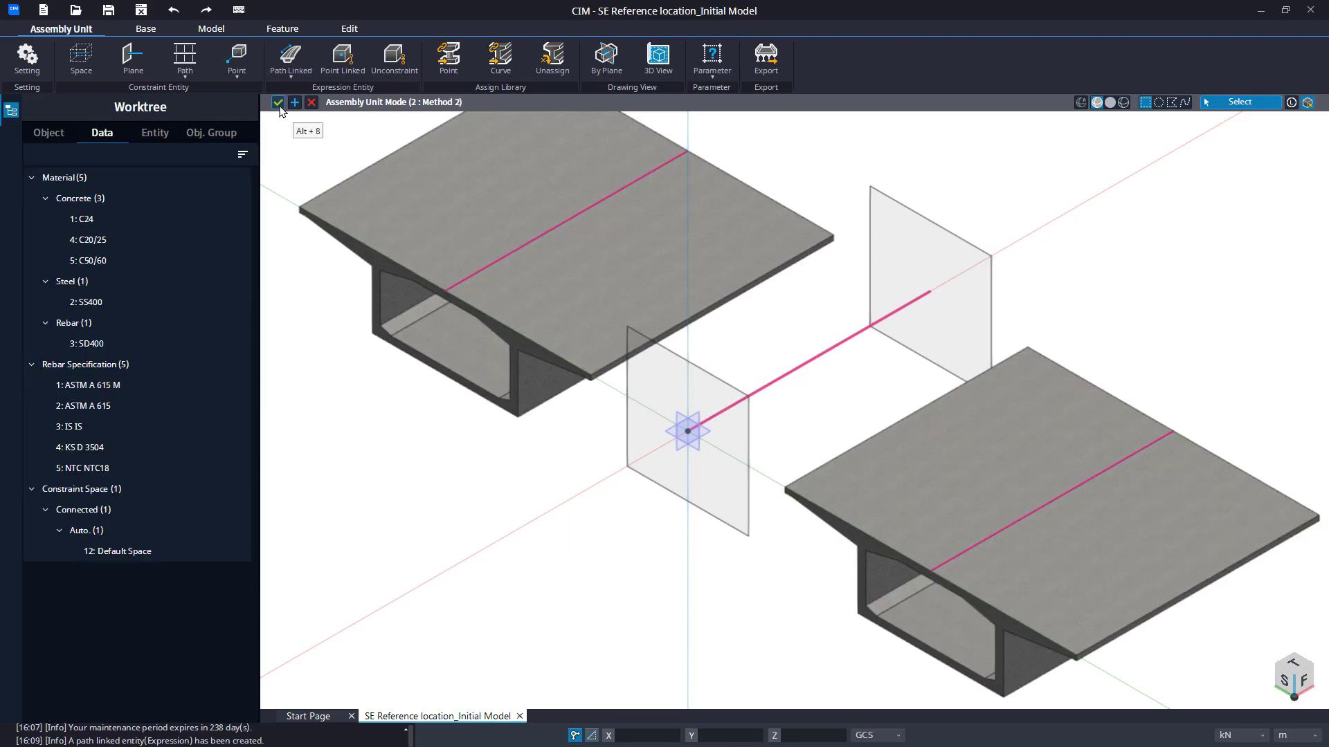
left_click(277, 102)
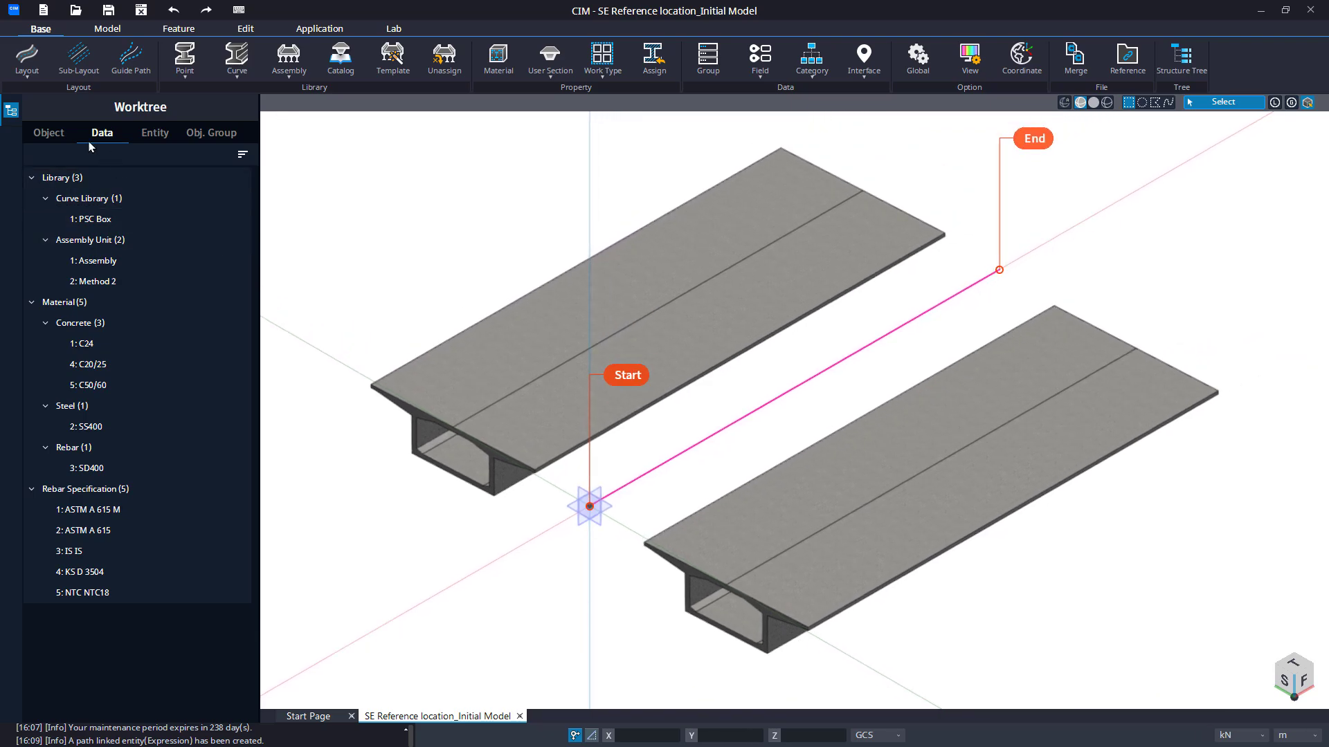
- Start a new layout and set its left superelevation to -5% at stations 0 and 30 m
left_click(27, 56)
left_click(27, 119)
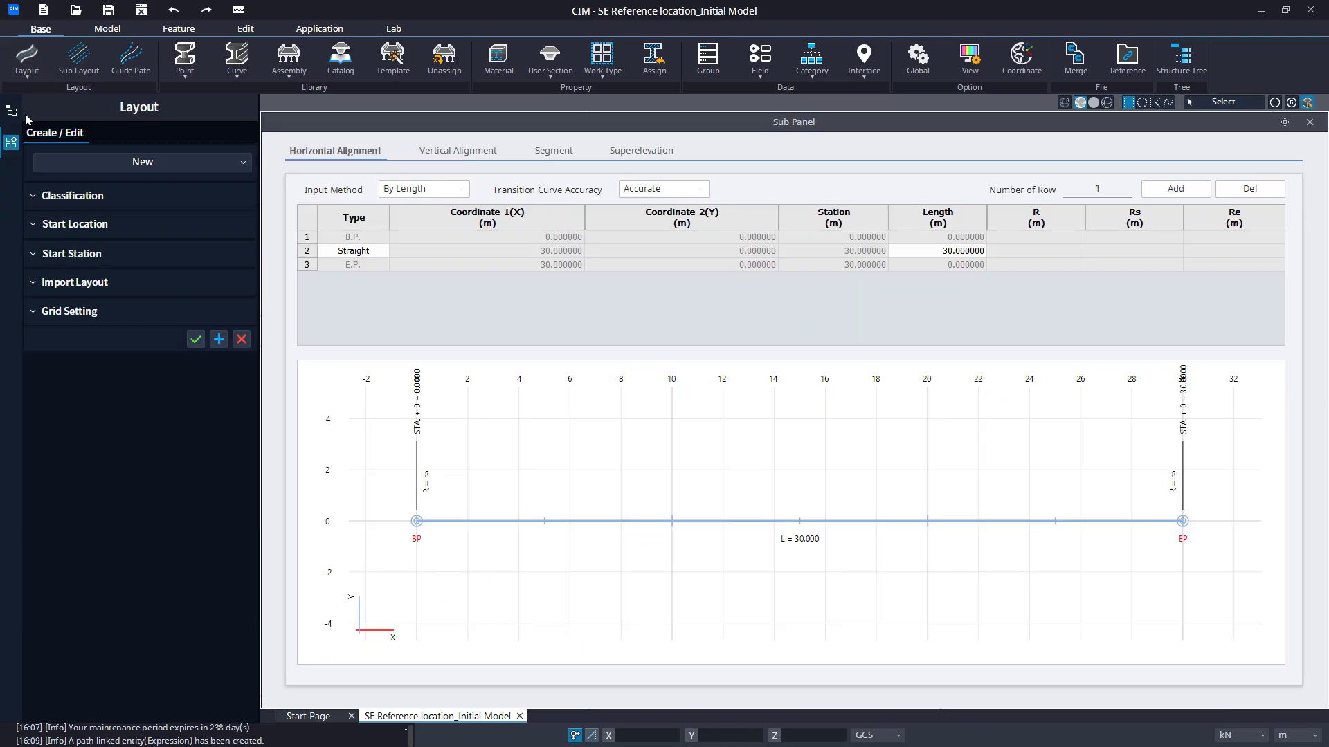
left_click(634, 159)
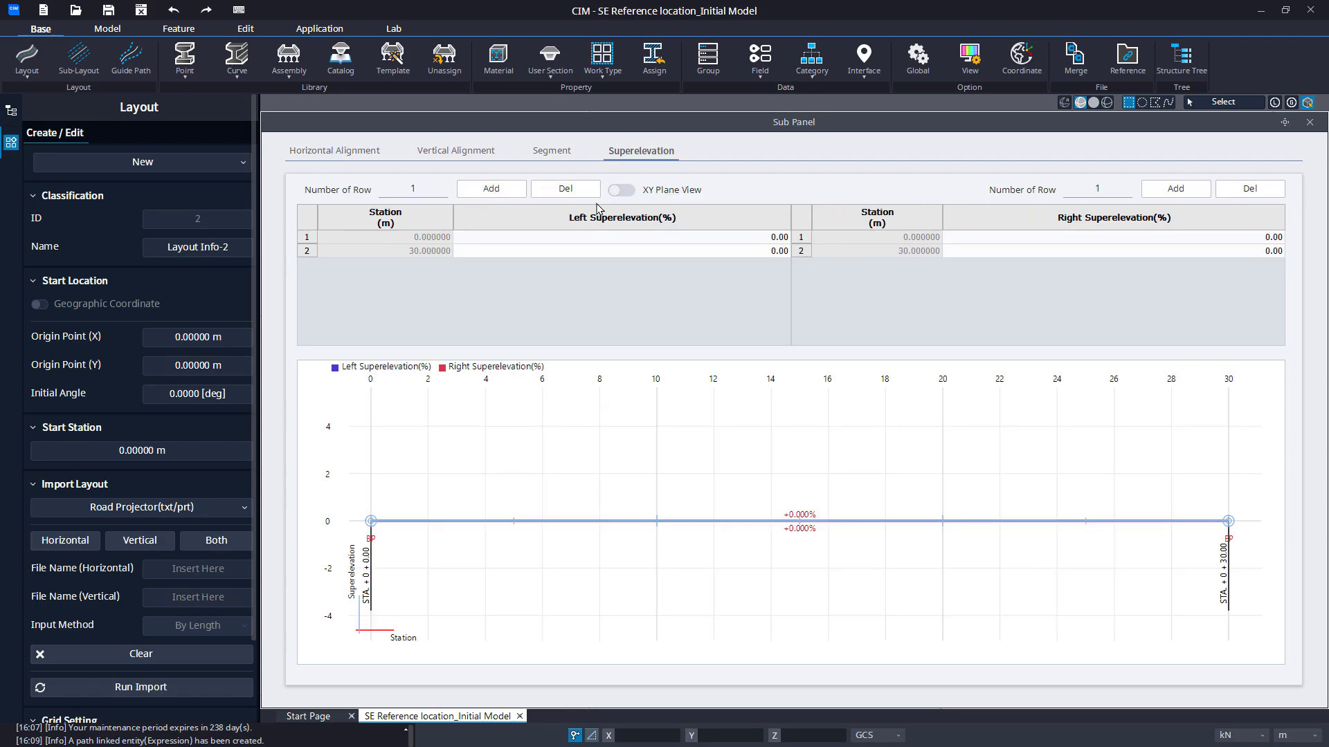
left_click(593, 238)
type("-5")
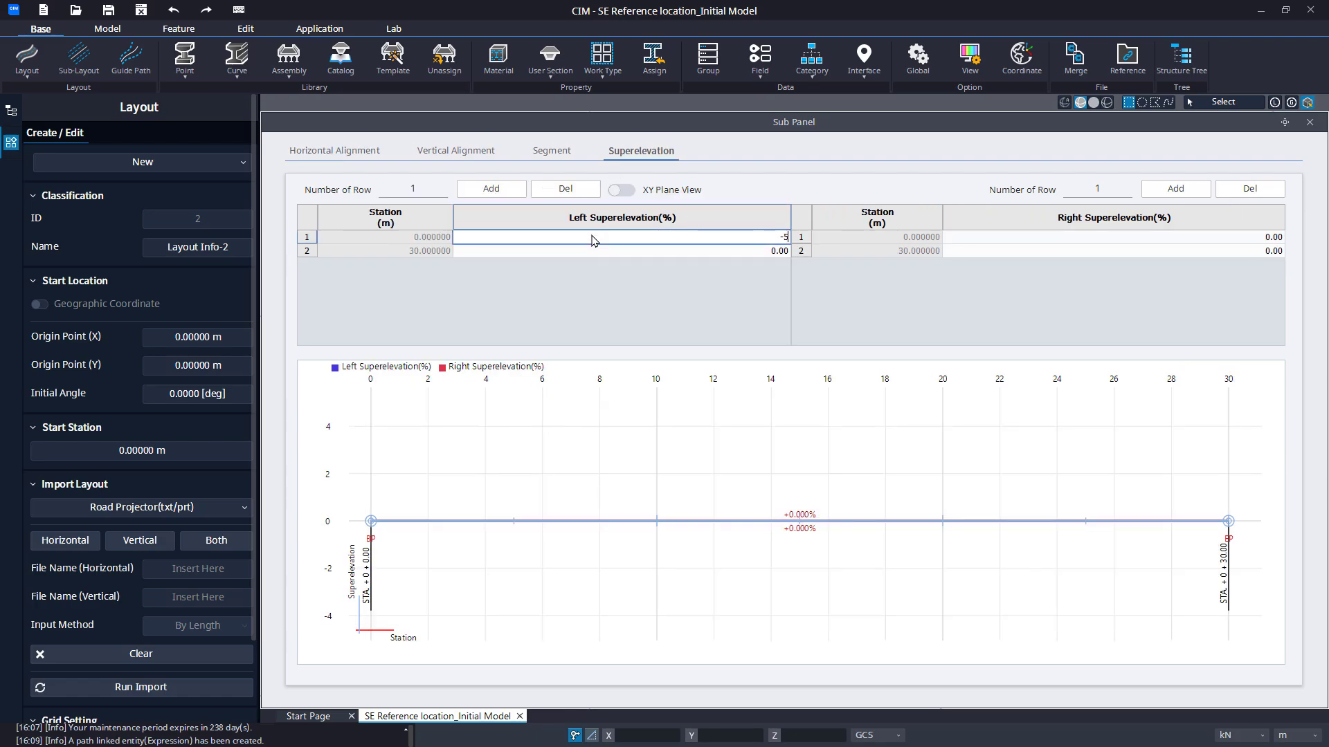
key("Return")
type("-5")
key("Return")
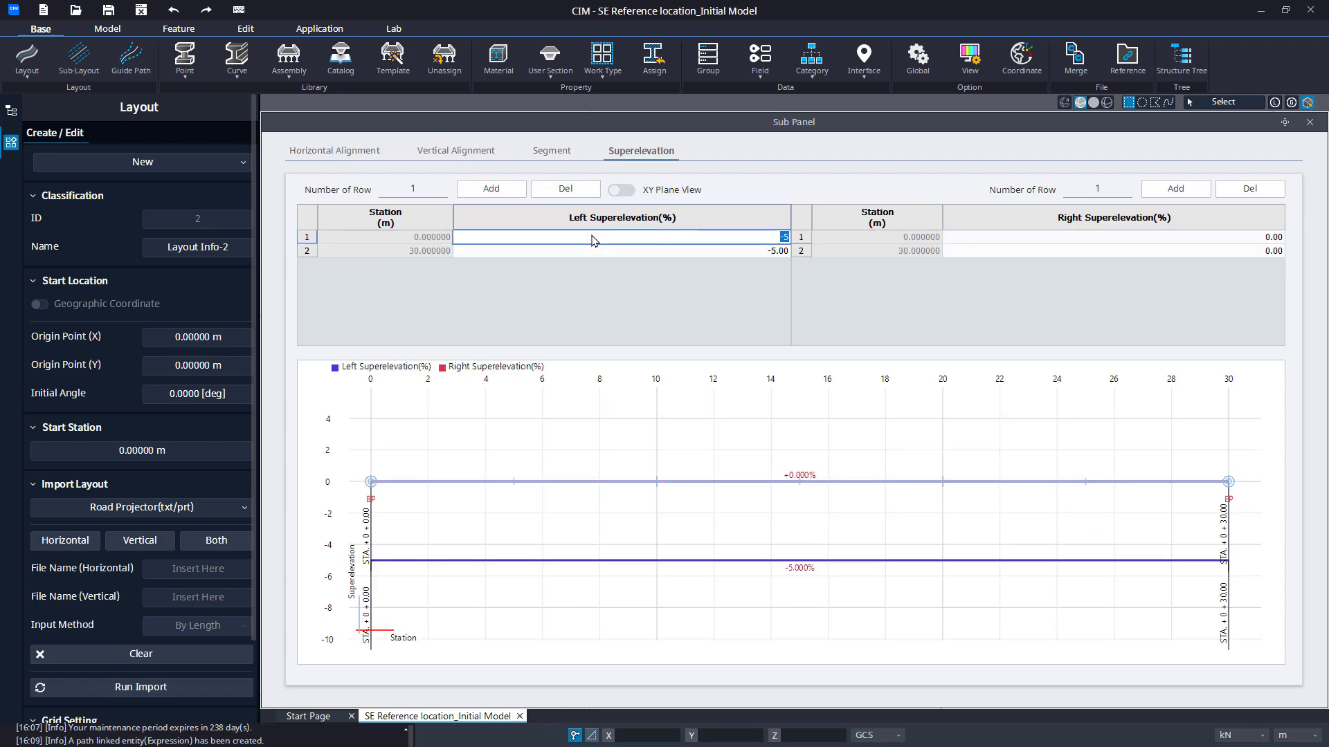
- Set the new layout's right superelevation to 5% at stations 0 and 30 m
left_click(967, 238)
type("5")
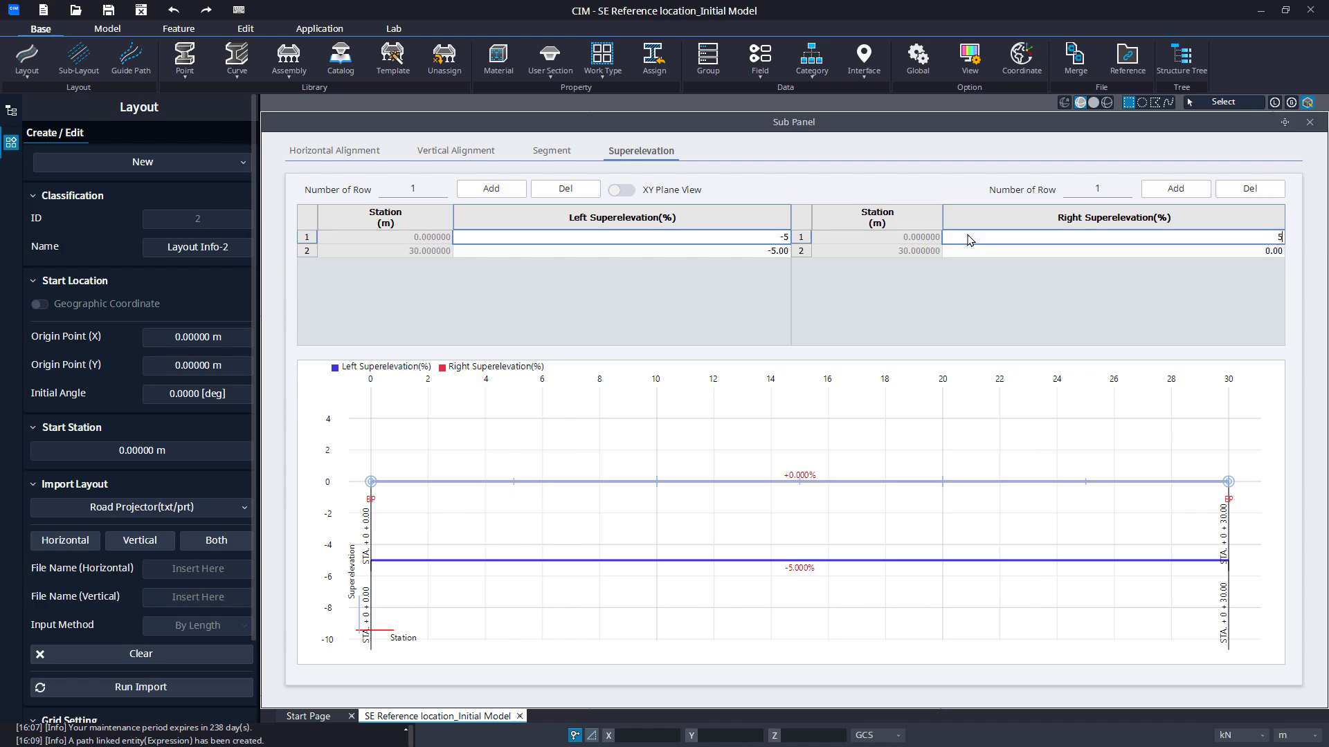
key("Return")
type("5")
key("Return")
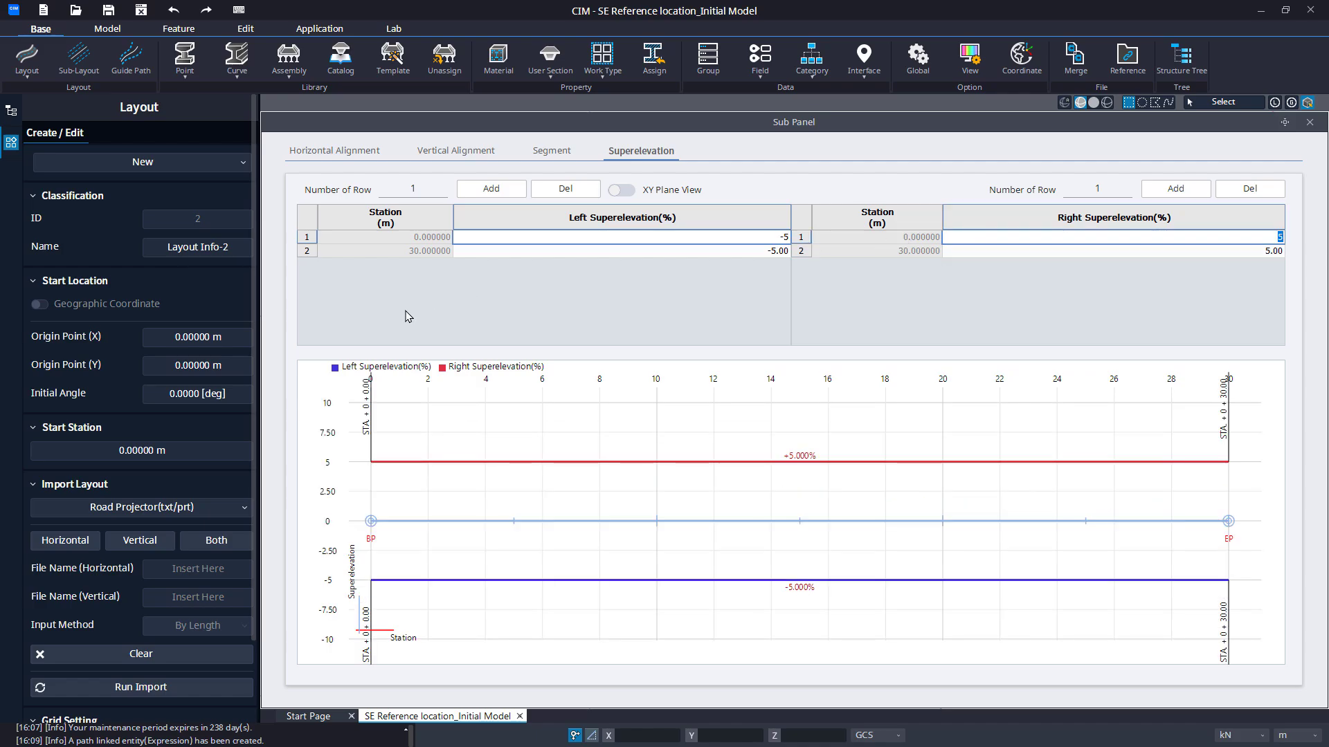
- Set the new layout's Y origin point to 50 m and create the layout
left_click(165, 371)
type("50")
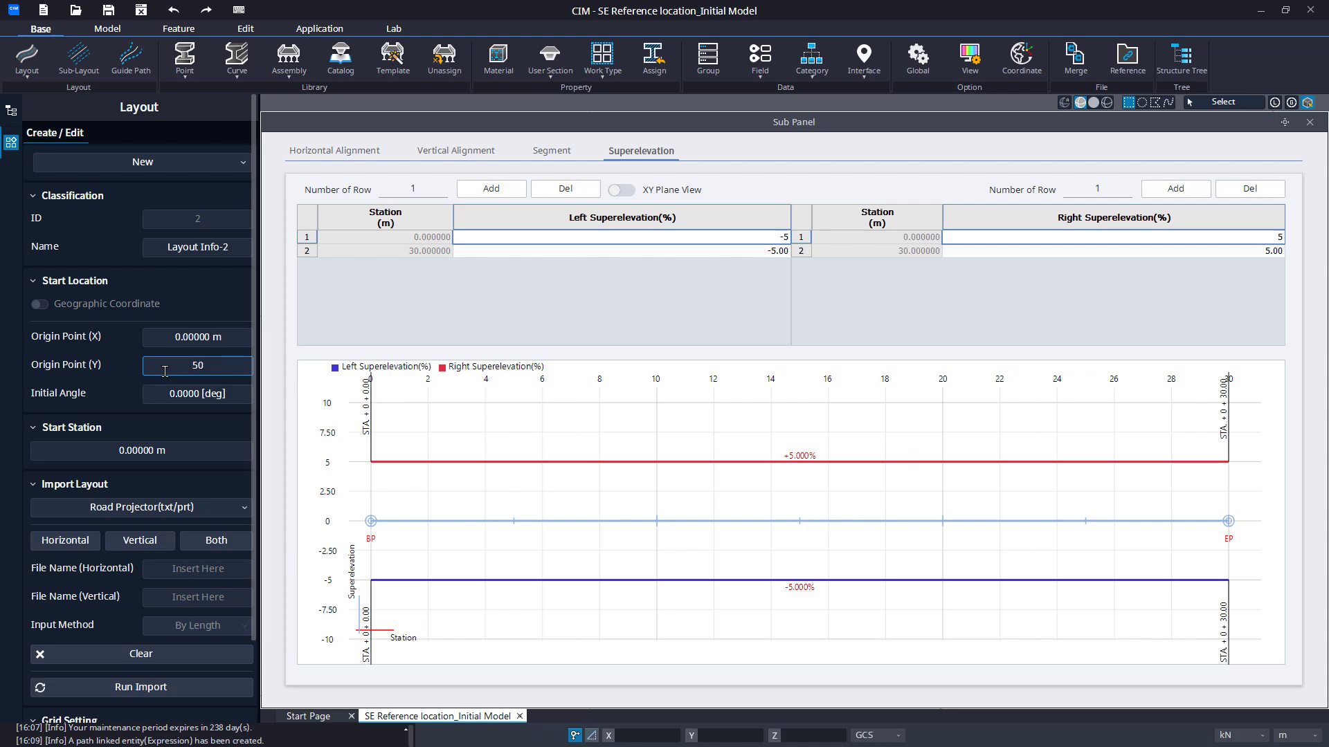
key("Return")
scroll(165, 372, "down", 3)
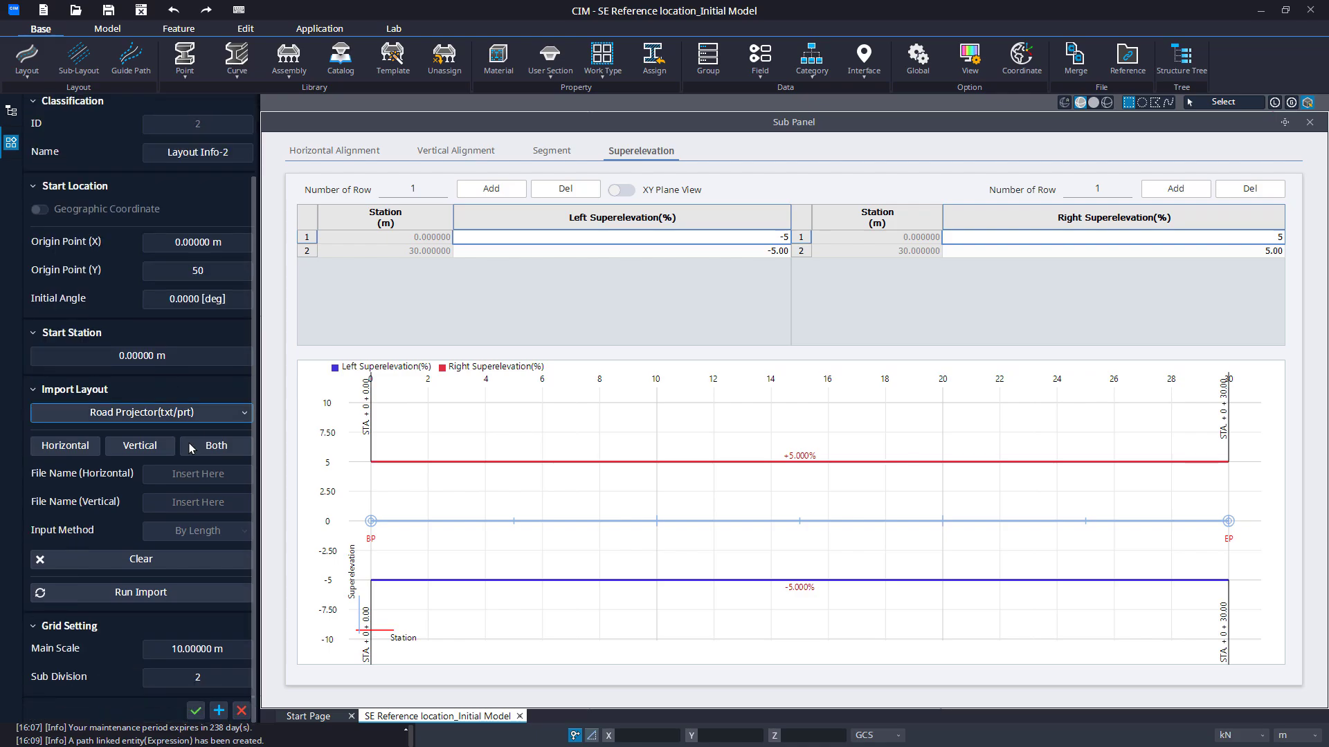
left_click(196, 711)
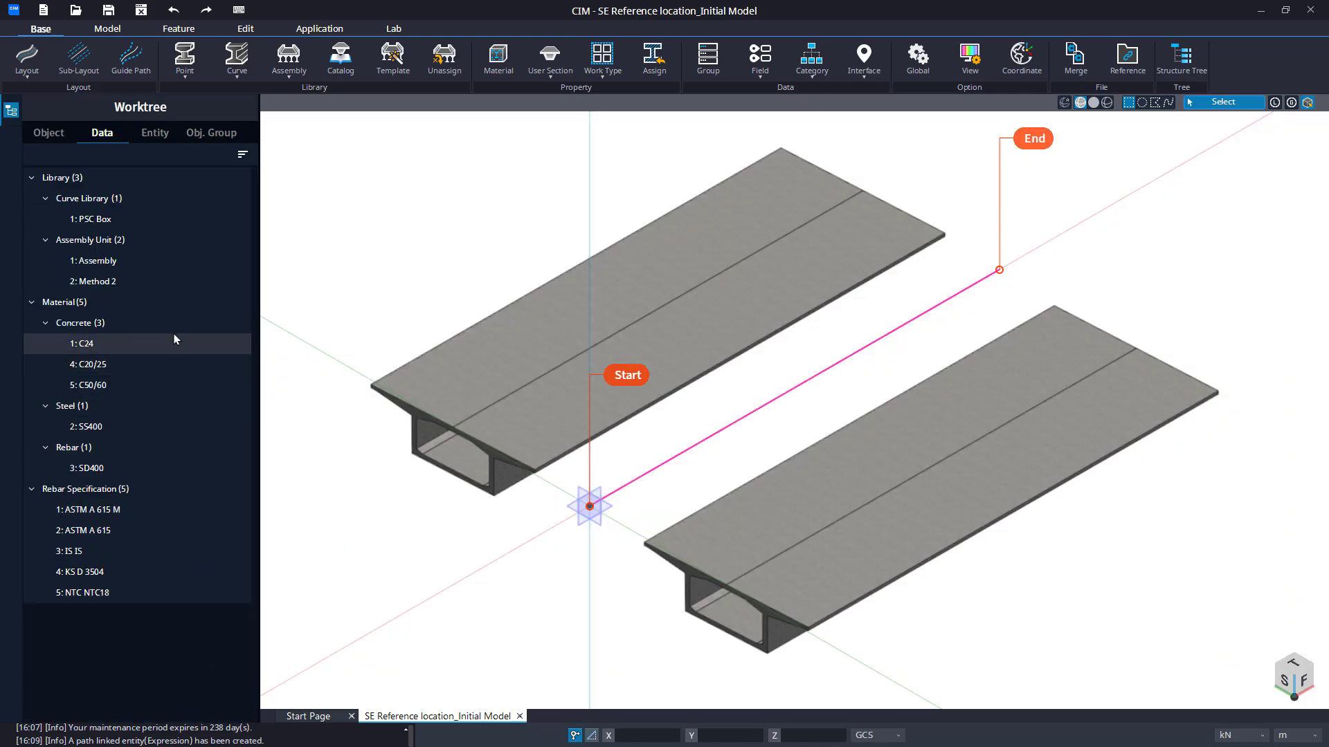
- Assign the Method 2 assembly unit to the new layout's single segment, from the start with parallel alignment, and create its girders
right_click(163, 283)
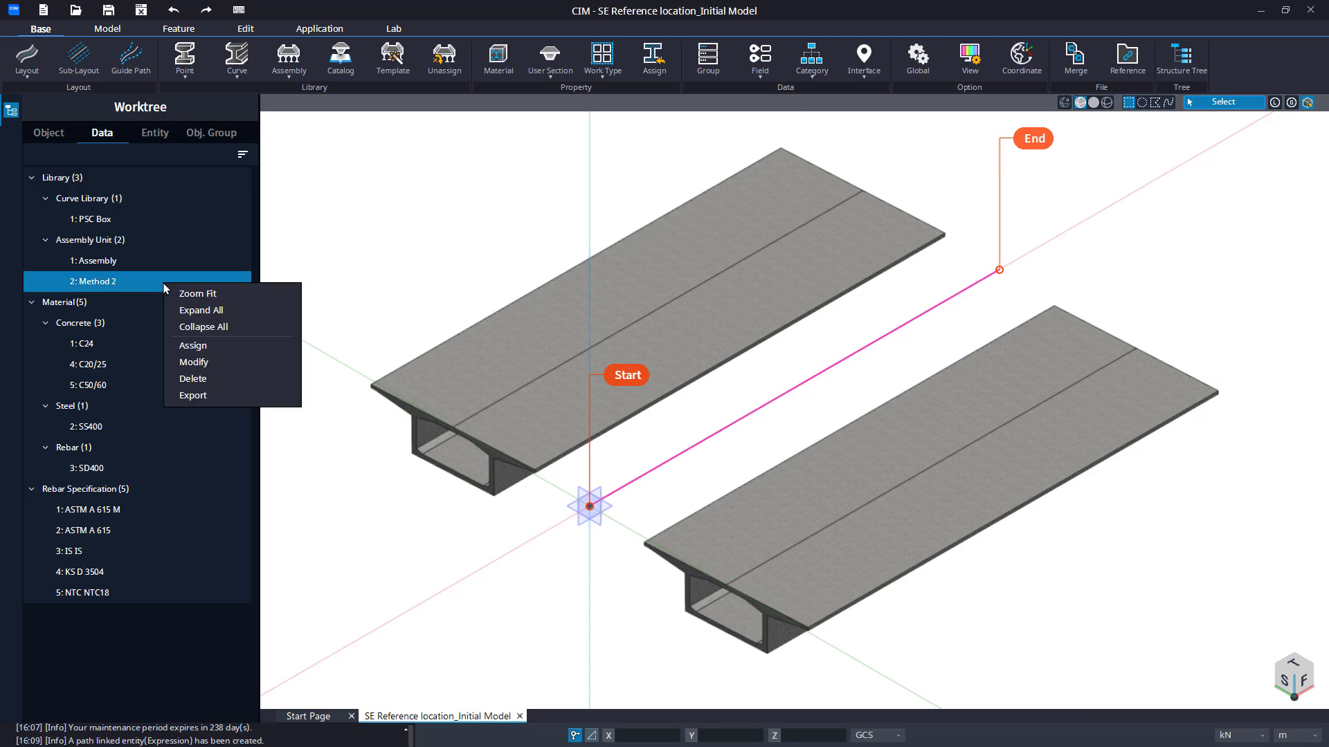
left_click(193, 364)
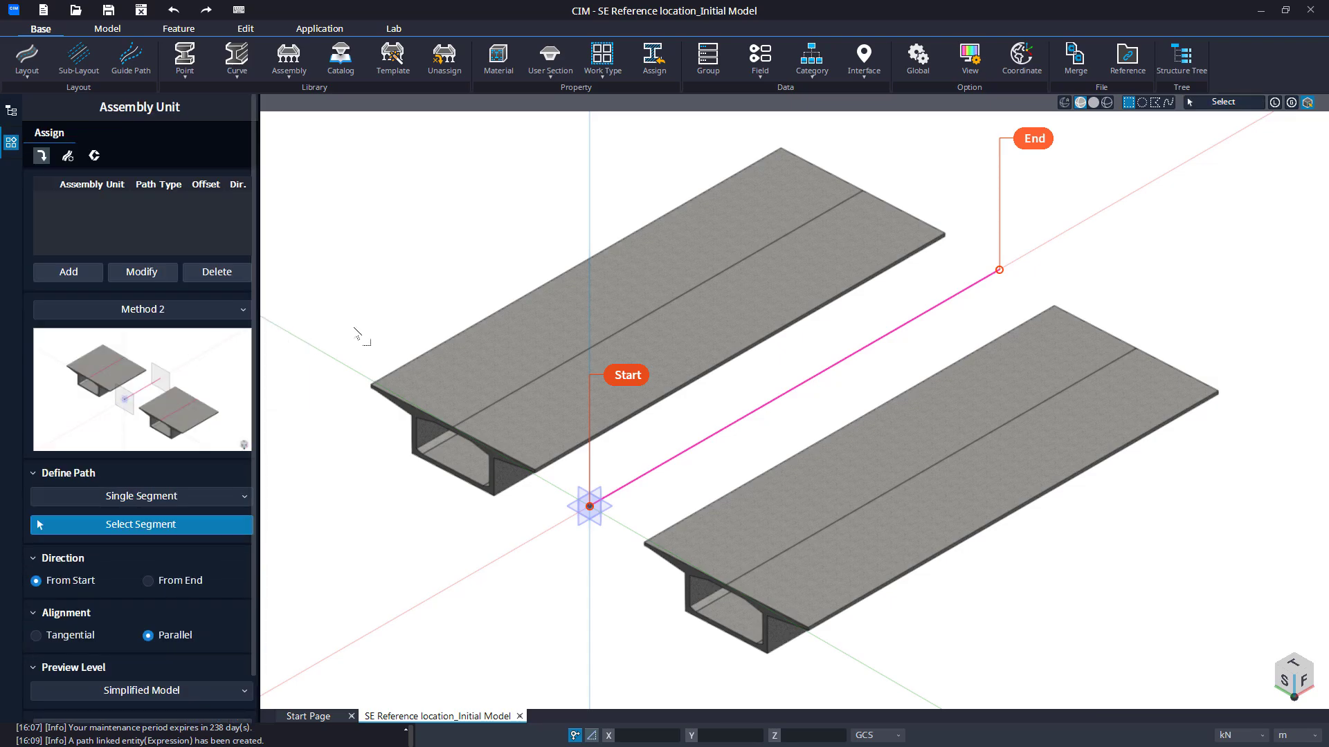
scroll(356, 335, "down", 2)
scroll(356, 335, "down", 1)
middle_click_drag(356, 335, 650, 522)
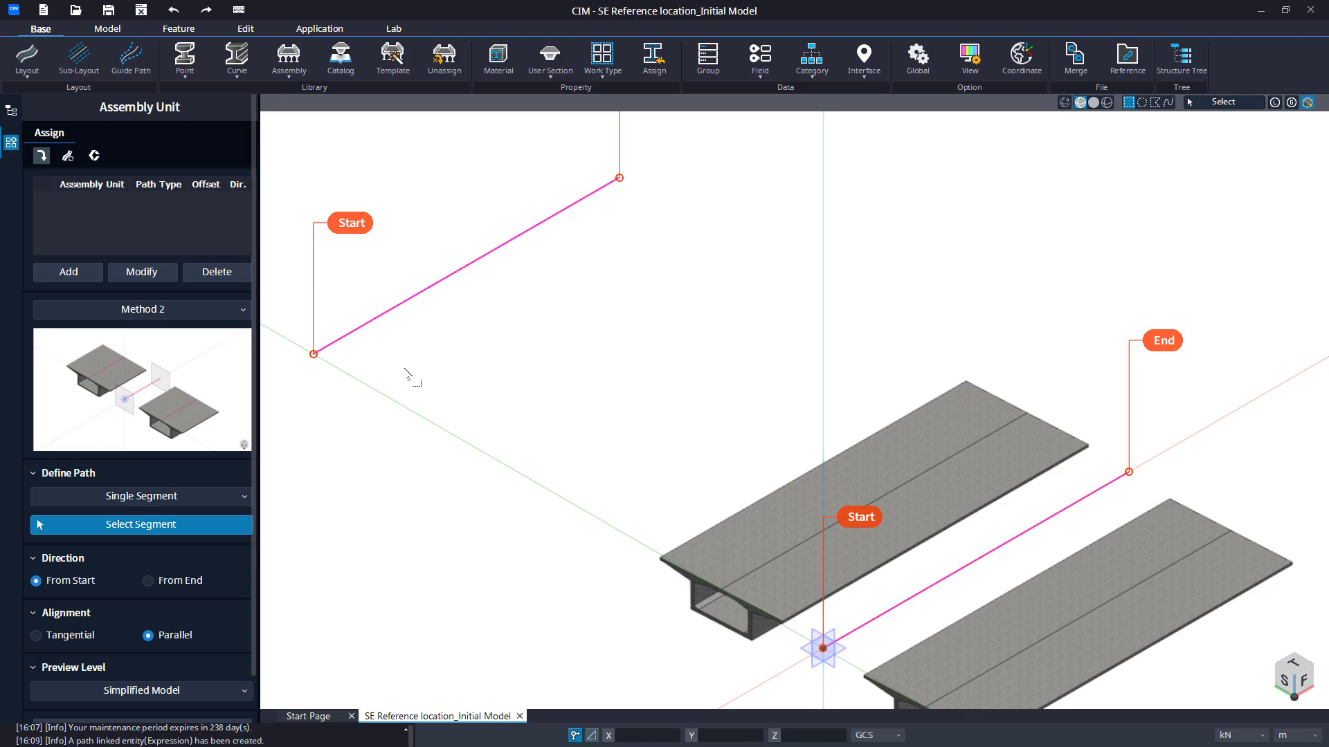
left_click_drag(417, 355, 361, 265)
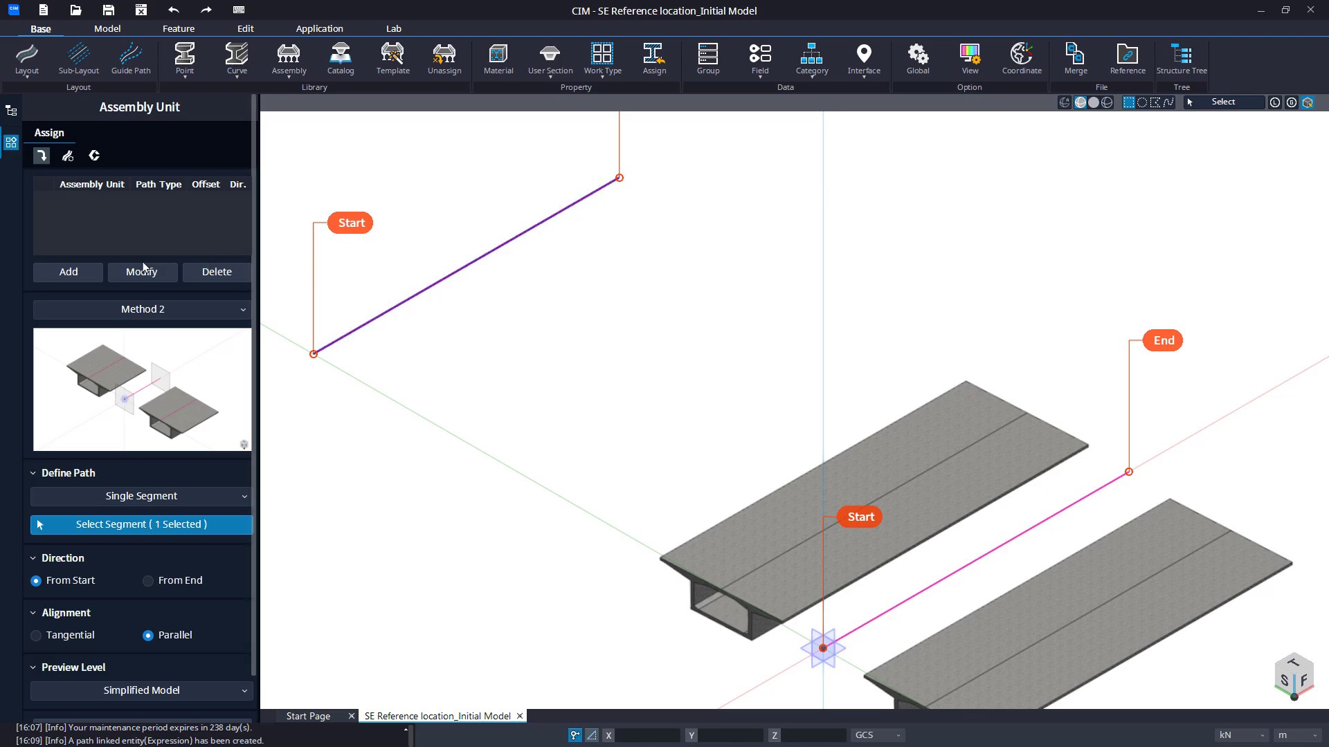
left_click(68, 272)
scroll(138, 484, "down", 1)
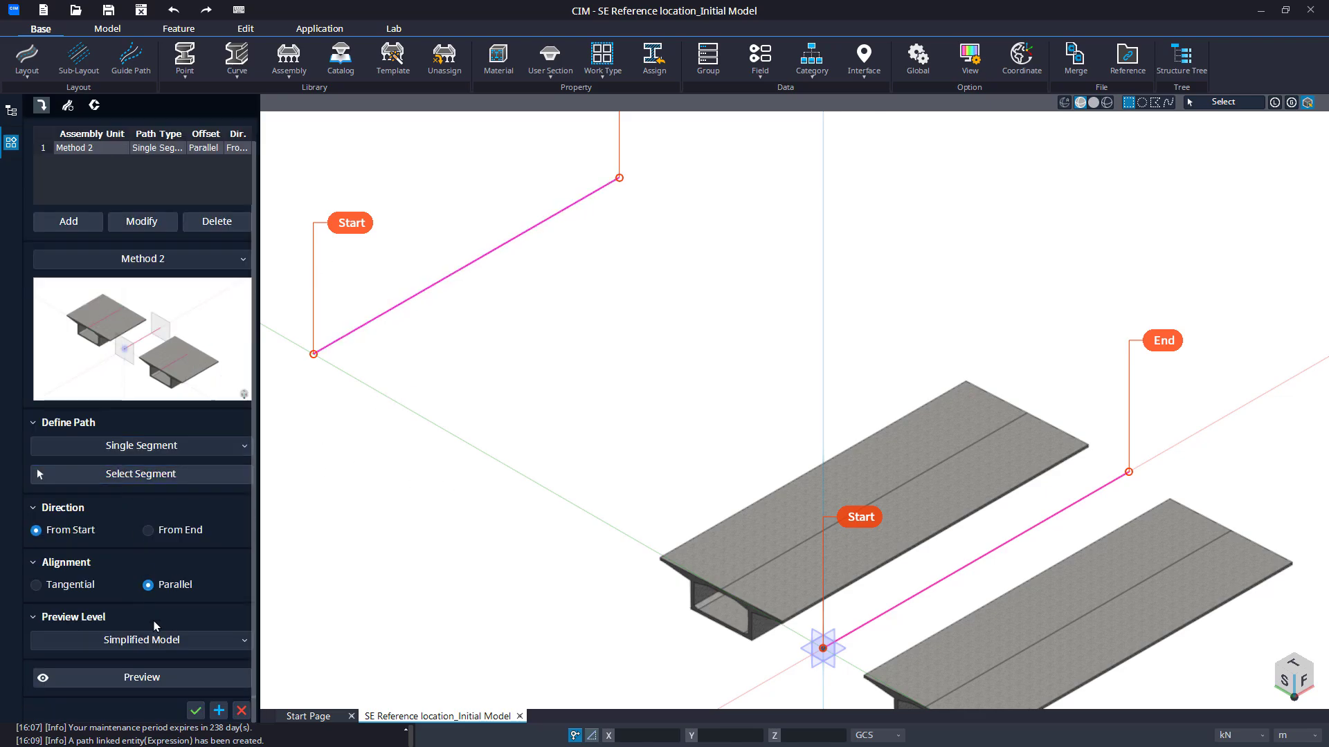
left_click(180, 685)
left_click(196, 711)
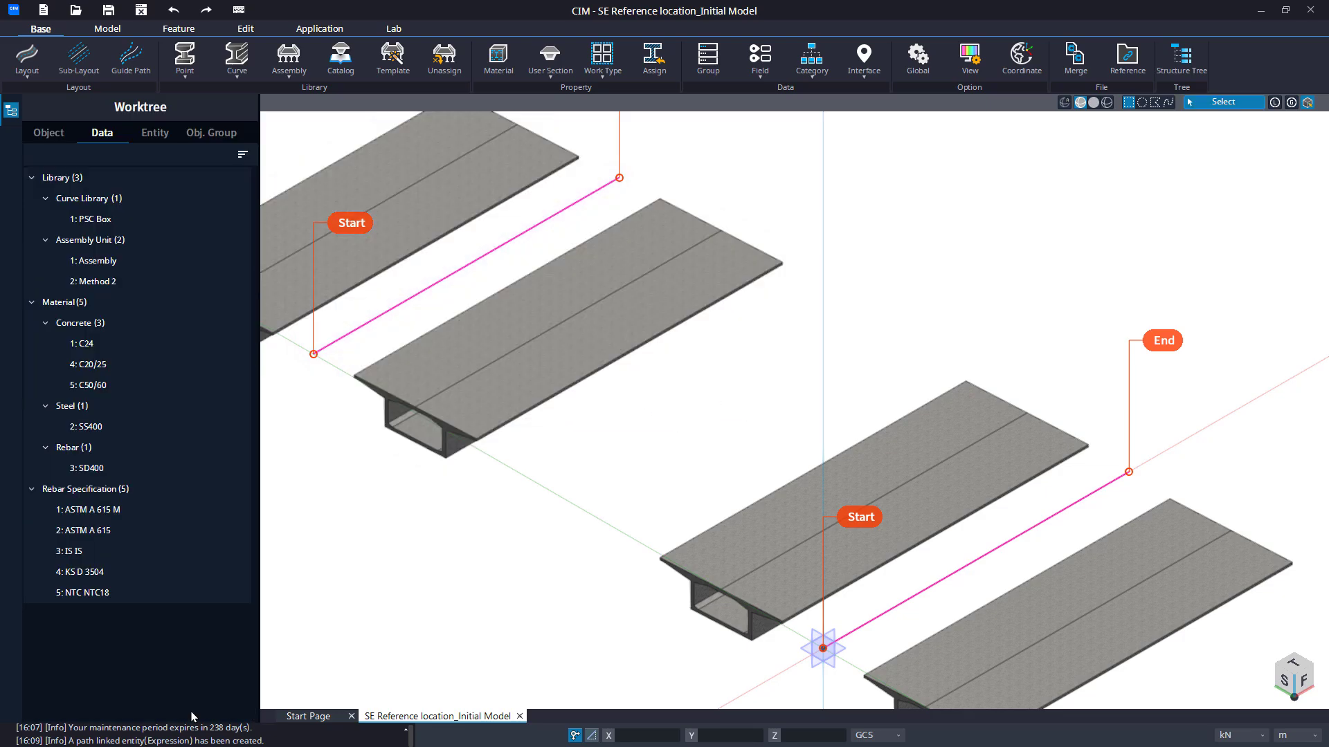
- View the model from the side and examine the slopes and levels of the two Method 2 box sections
middle_click(583, 573)
left_click(542, 550)
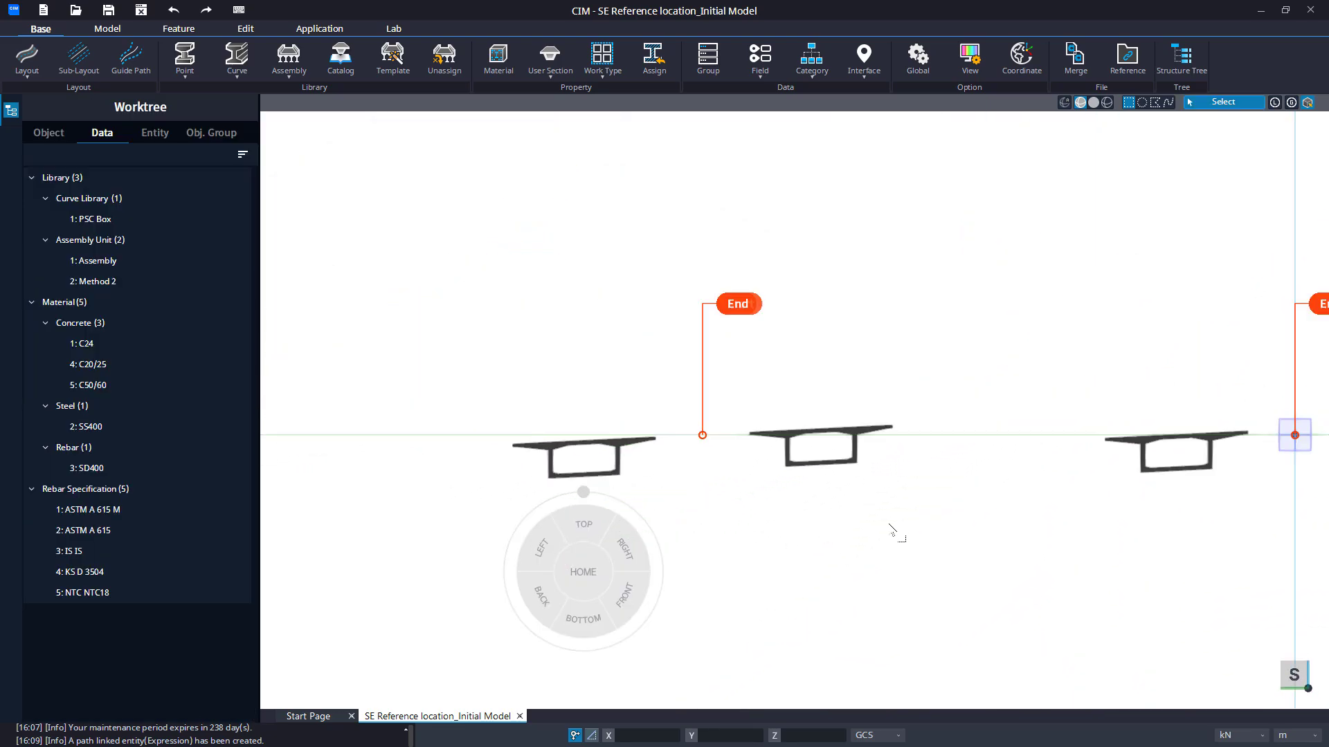
scroll(791, 491, "up", 2)
scroll(776, 487, "up", 3)
middle_click_drag(816, 496, 1049, 512)
scroll(1040, 510, "up", 4)
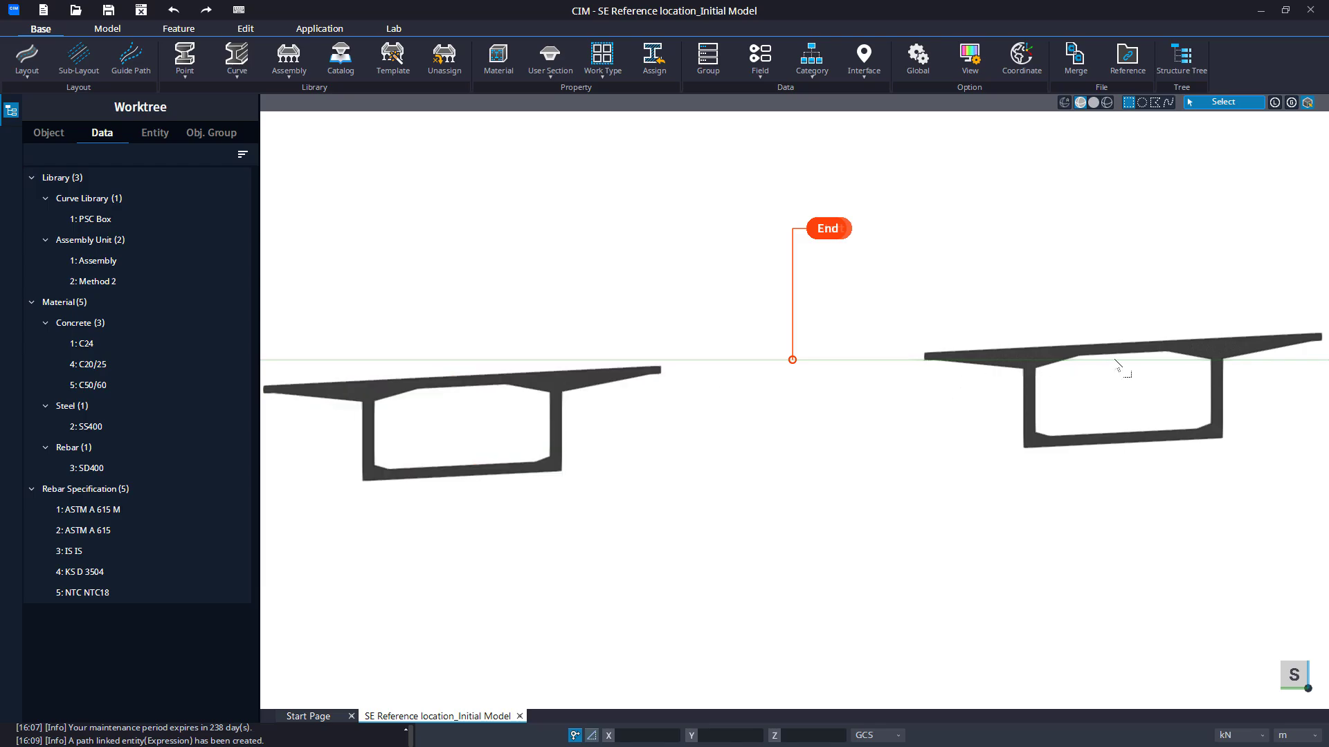
- Compare the Method 2 sections with the pair on the original layout, and return to the isometric home view
scroll(1132, 447, "down", 7)
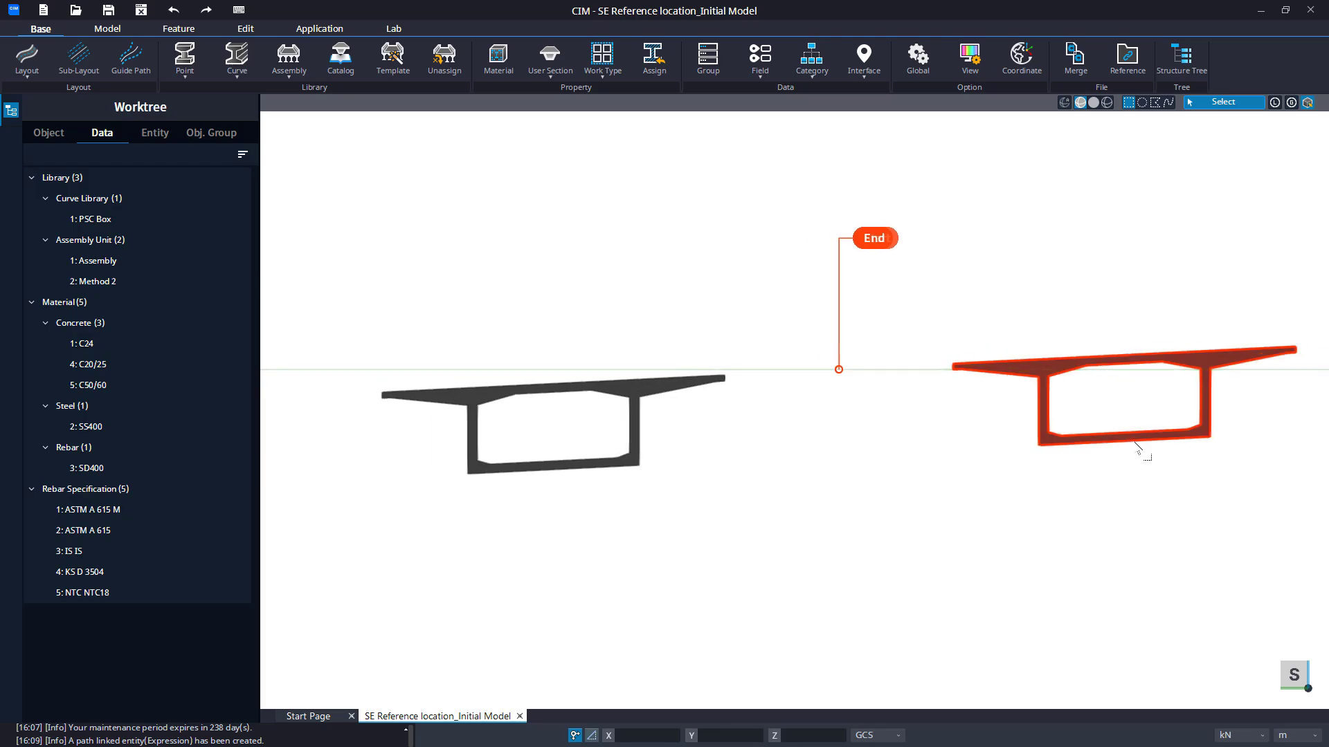
middle_click_drag(1132, 447, 661, 459)
scroll(796, 466, "down", 2)
middle_click_drag(1001, 467, 420, 483)
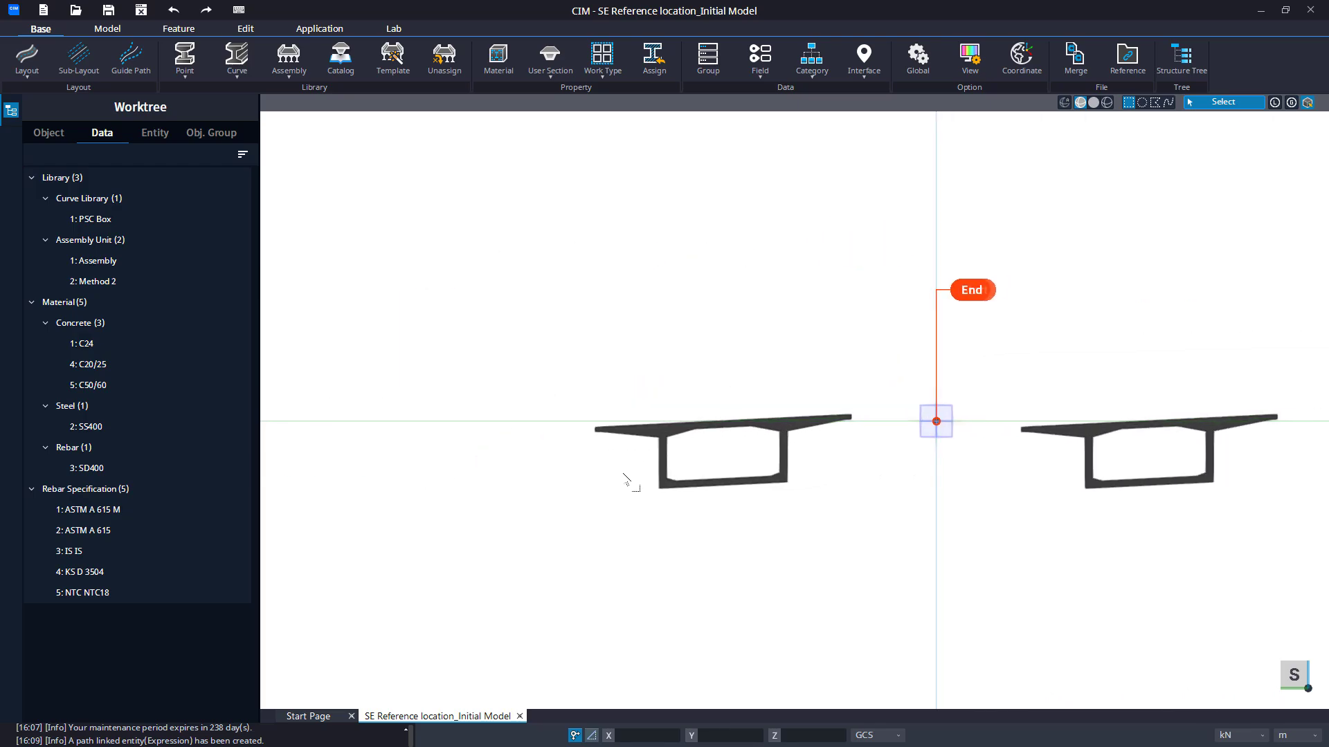
middle_click_drag(767, 475, 608, 501)
scroll(653, 496, "up", 7)
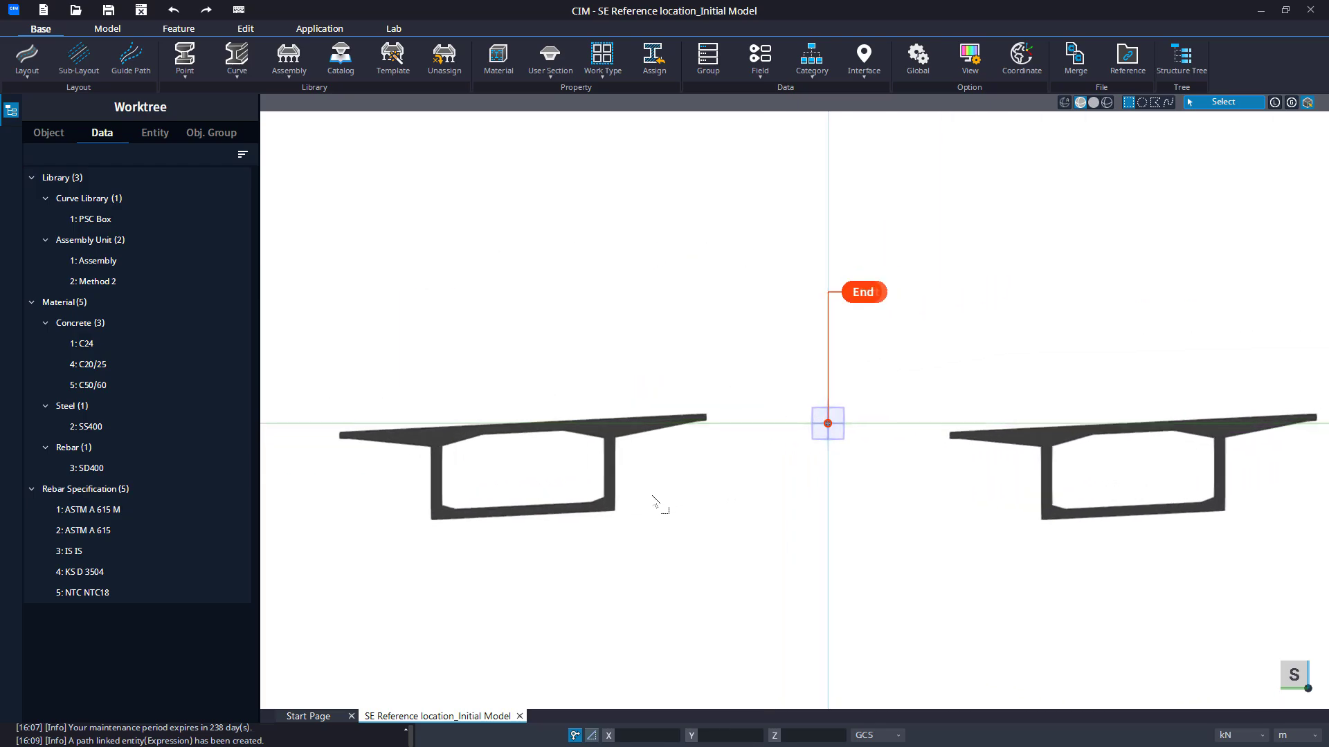
scroll(652, 496, "down", 2)
middle_click_drag(428, 489, 1035, 464)
middle_click_drag(544, 475, 1067, 498)
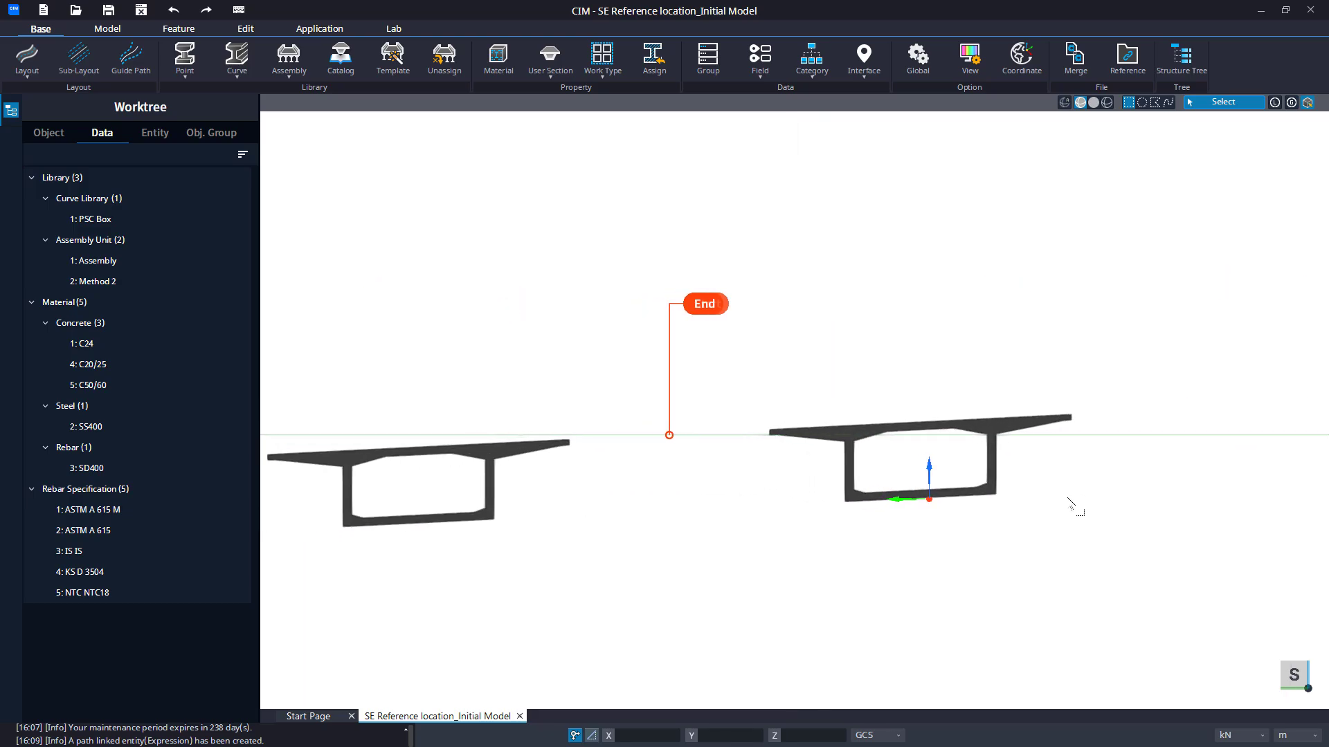
middle_click(1067, 498)
left_click(1065, 500)
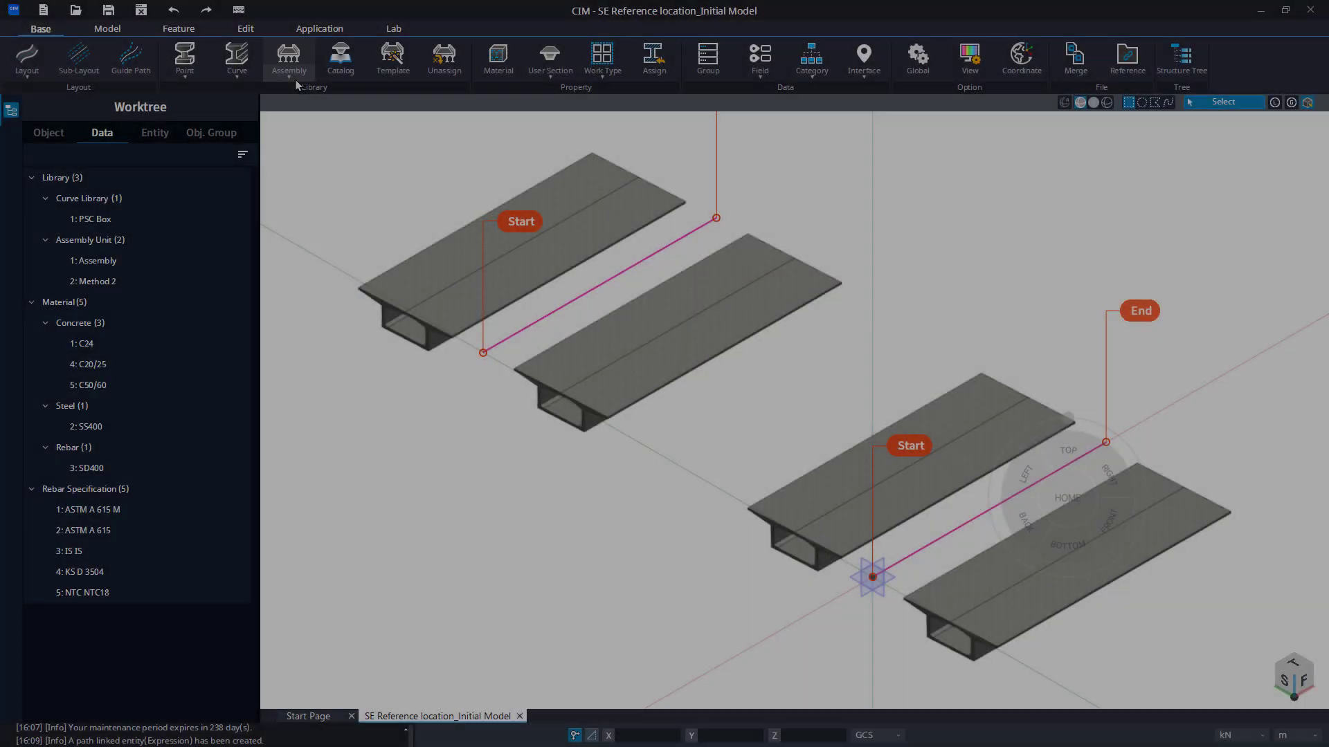
- Create a new assembly unit named Method 3
left_click(288, 60)
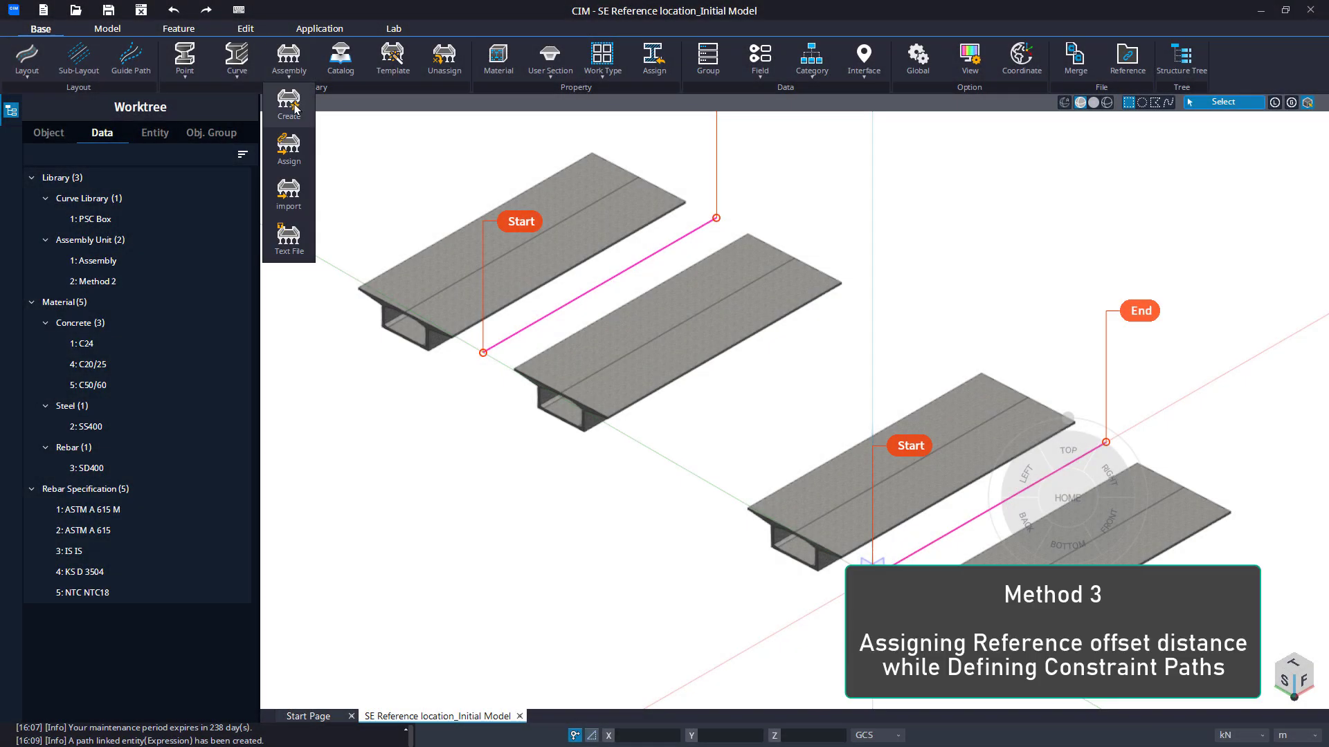
left_click(294, 107)
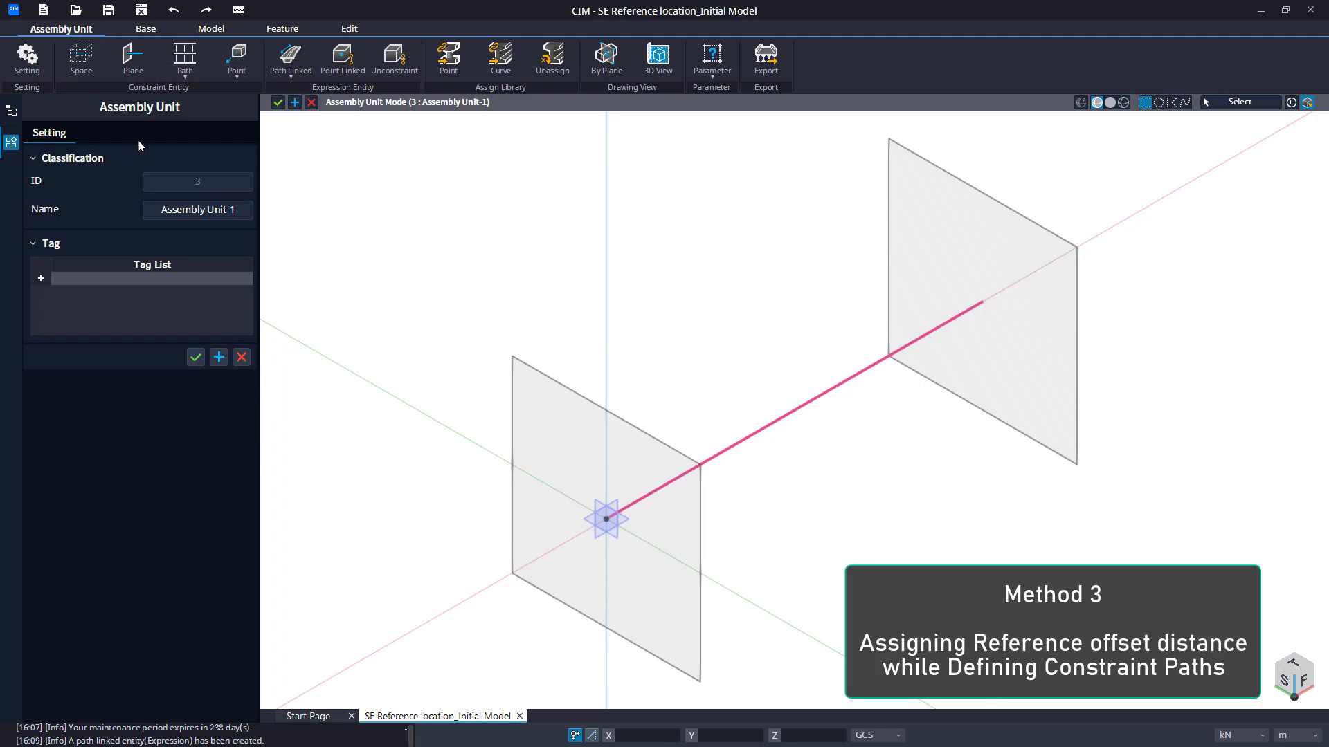
left_click_drag(234, 212, 160, 211)
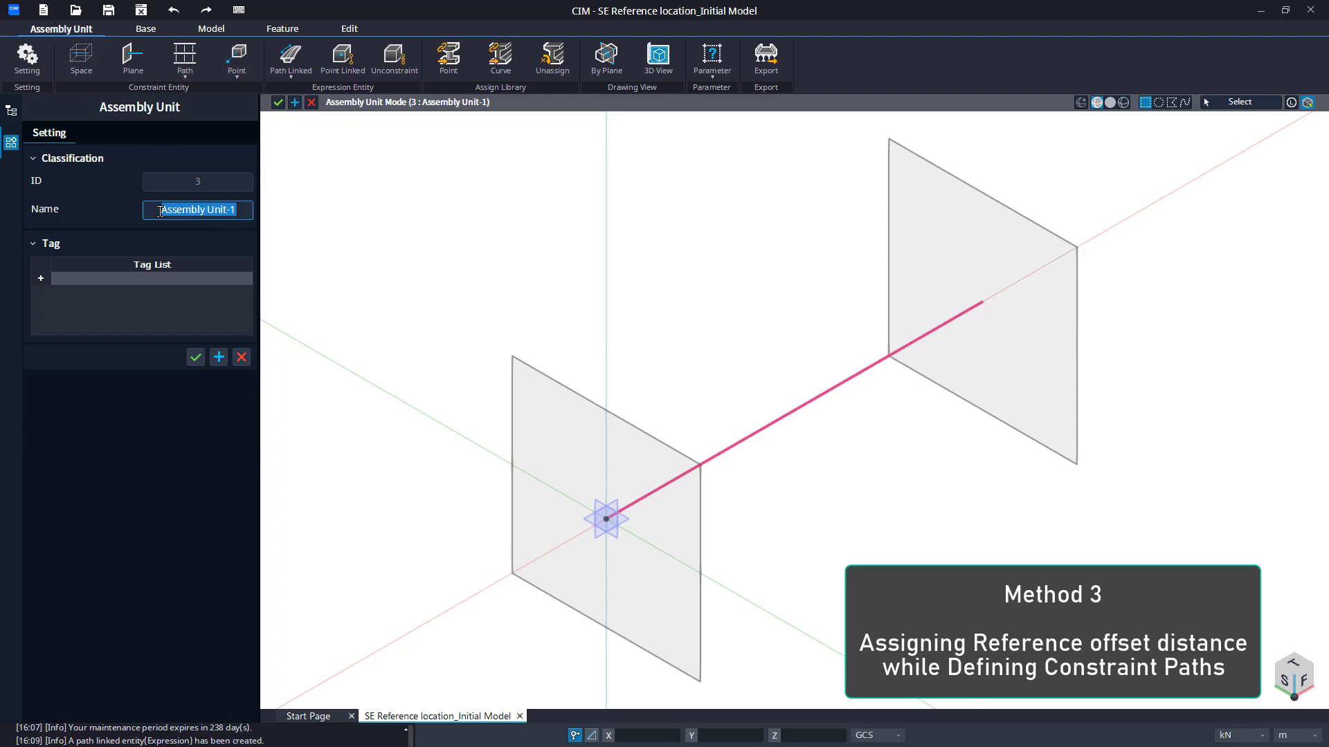
type("Method 3")
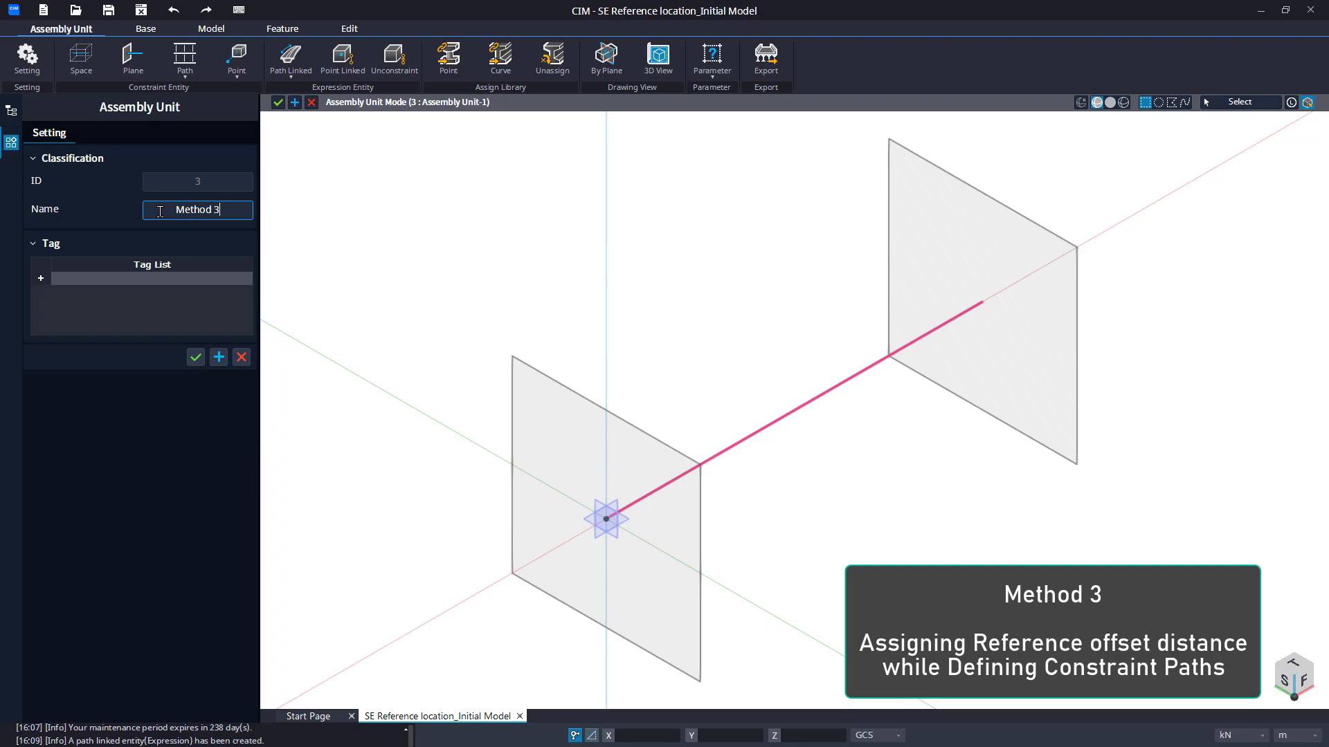
key("Return")
left_click(195, 358)
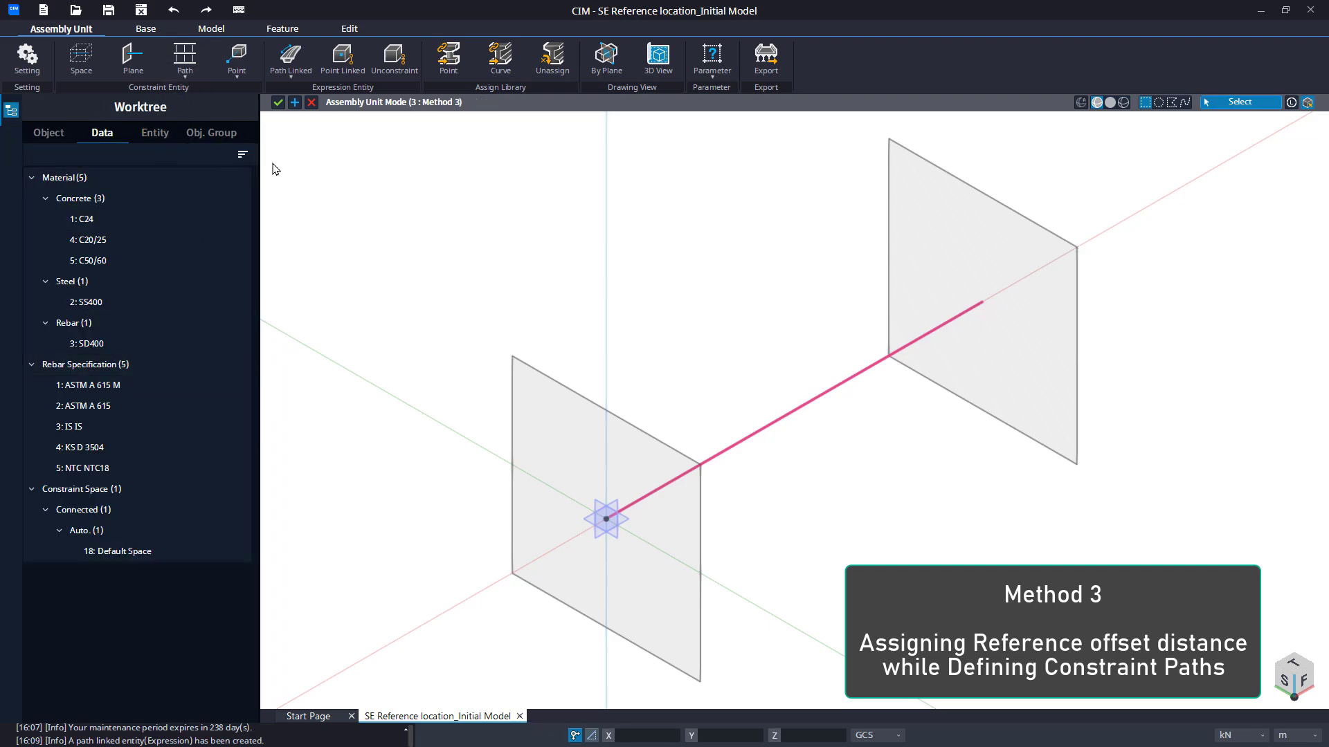
- Create a main constraint path between the two constraint planes with a 10 m Path-Y offset and a 10 m superelevation reference point
scroll(375, 277, "down", 1)
left_click_drag(916, 200, 430, 555)
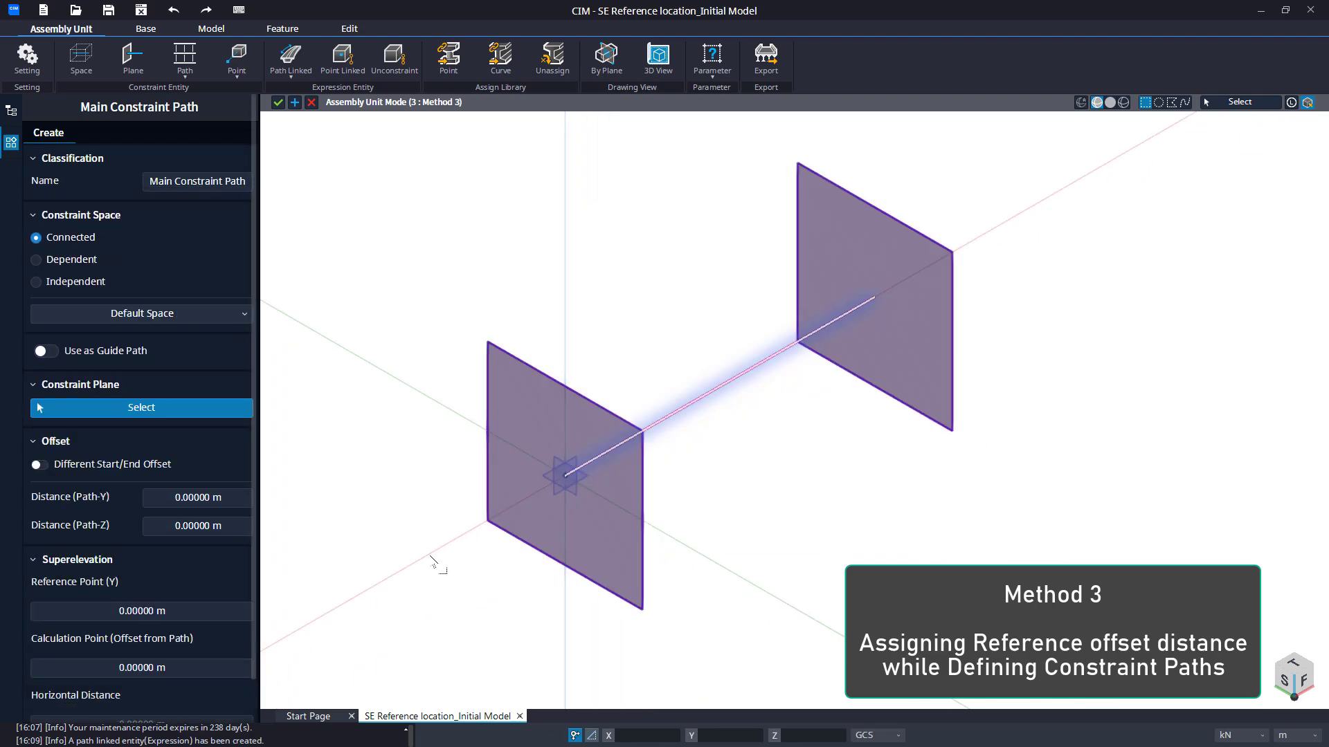
left_click(164, 498)
type("10")
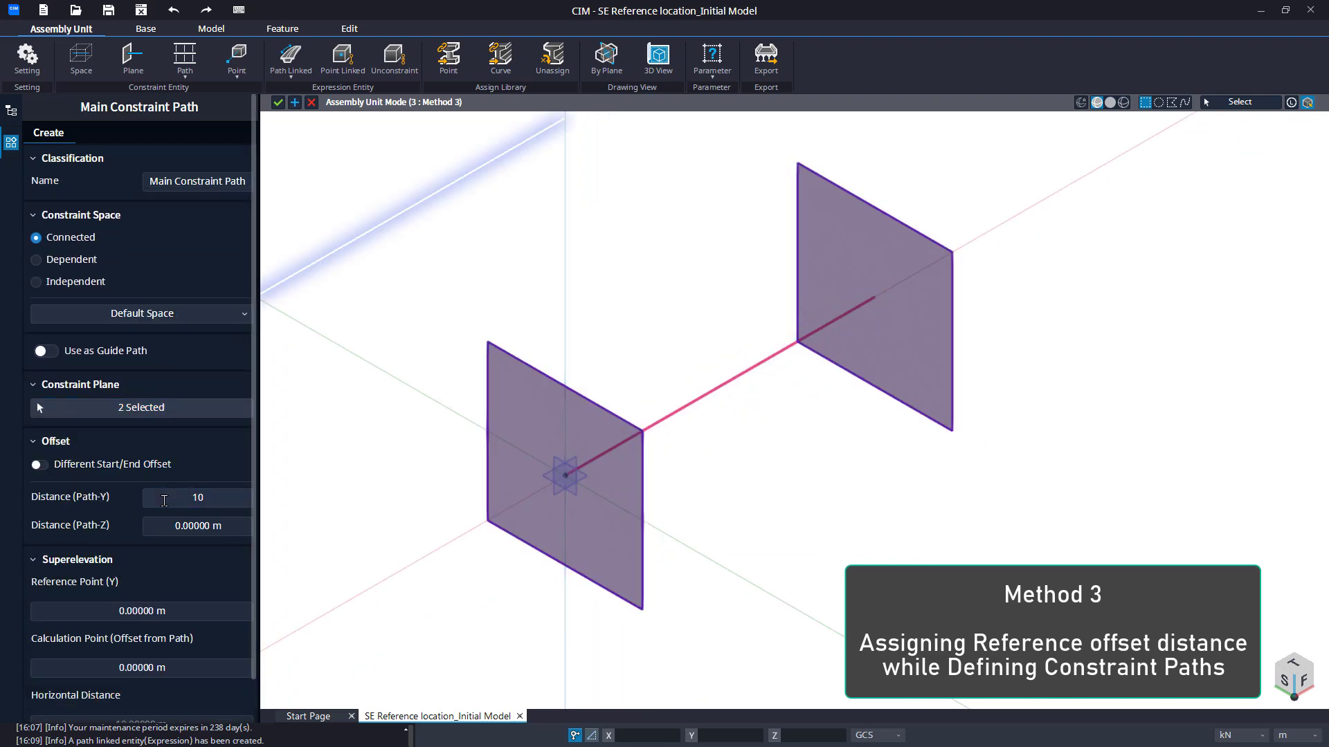
scroll(149, 548, "down", 1)
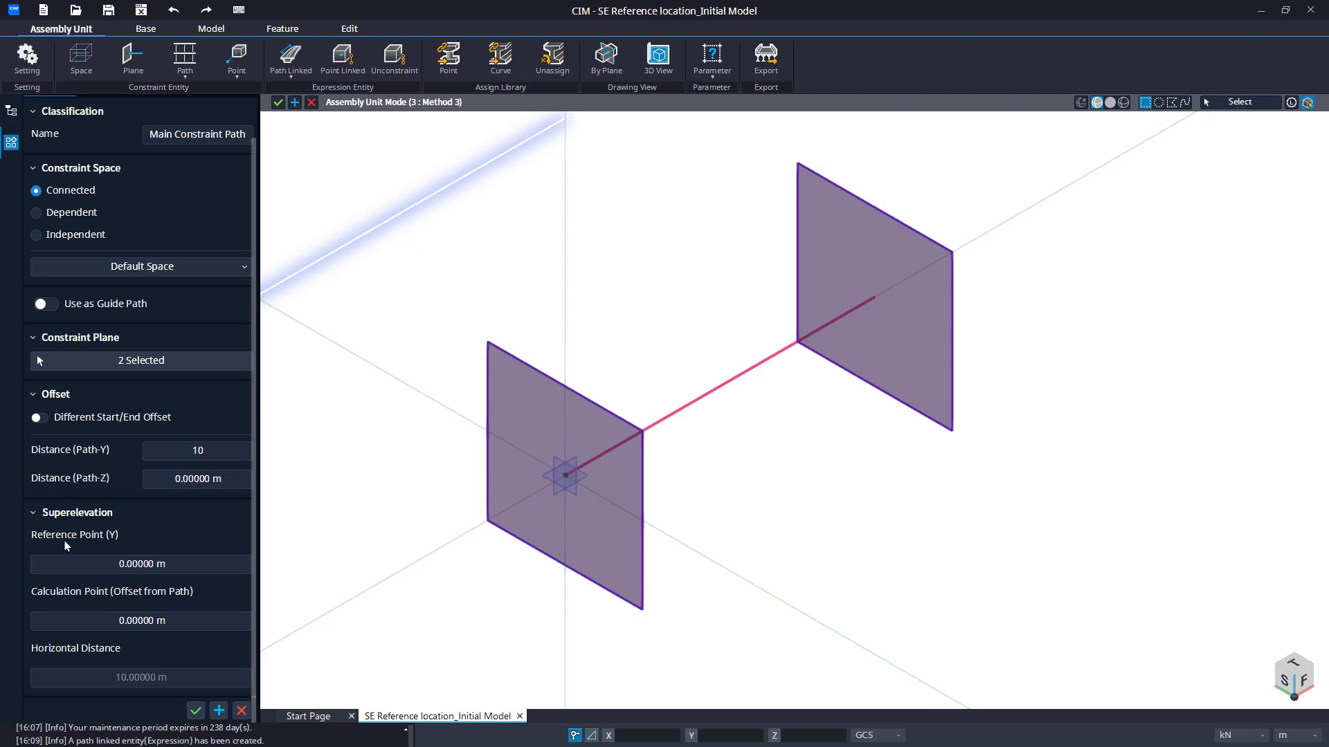
left_click(130, 562)
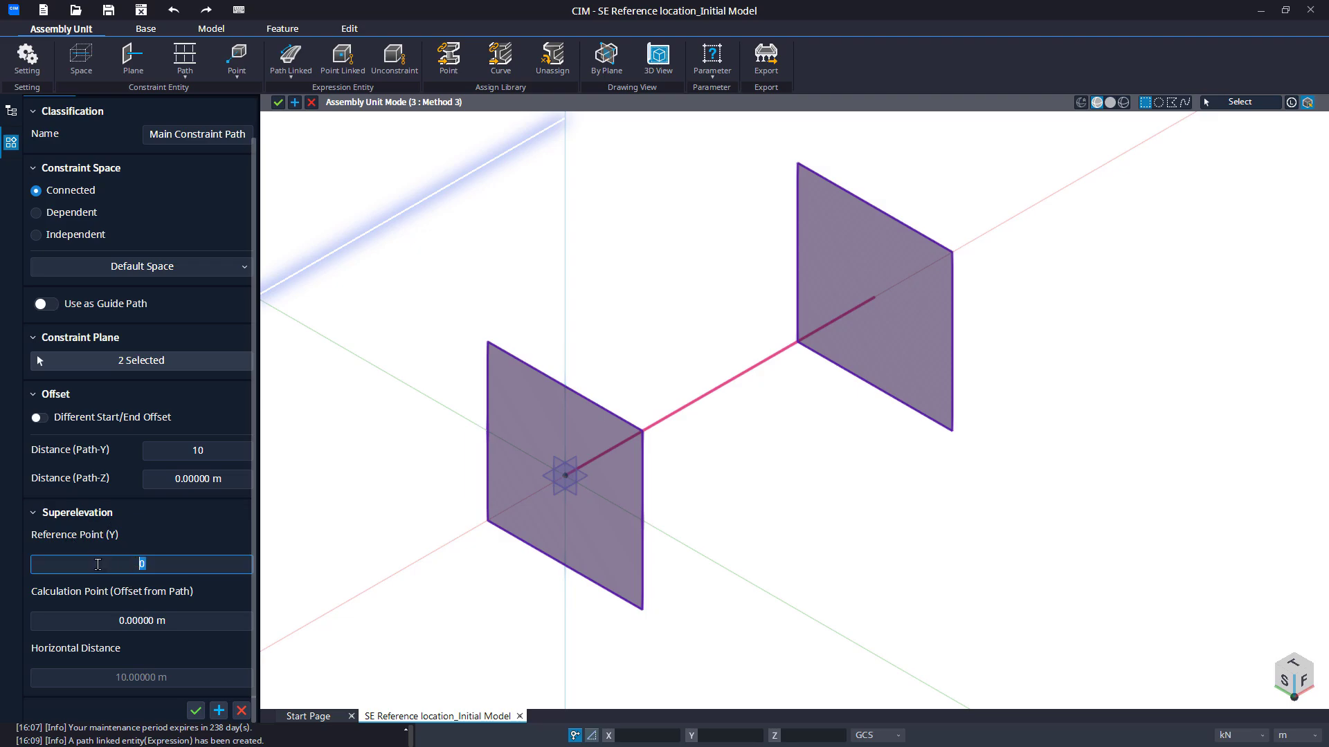
type("10")
key("Return")
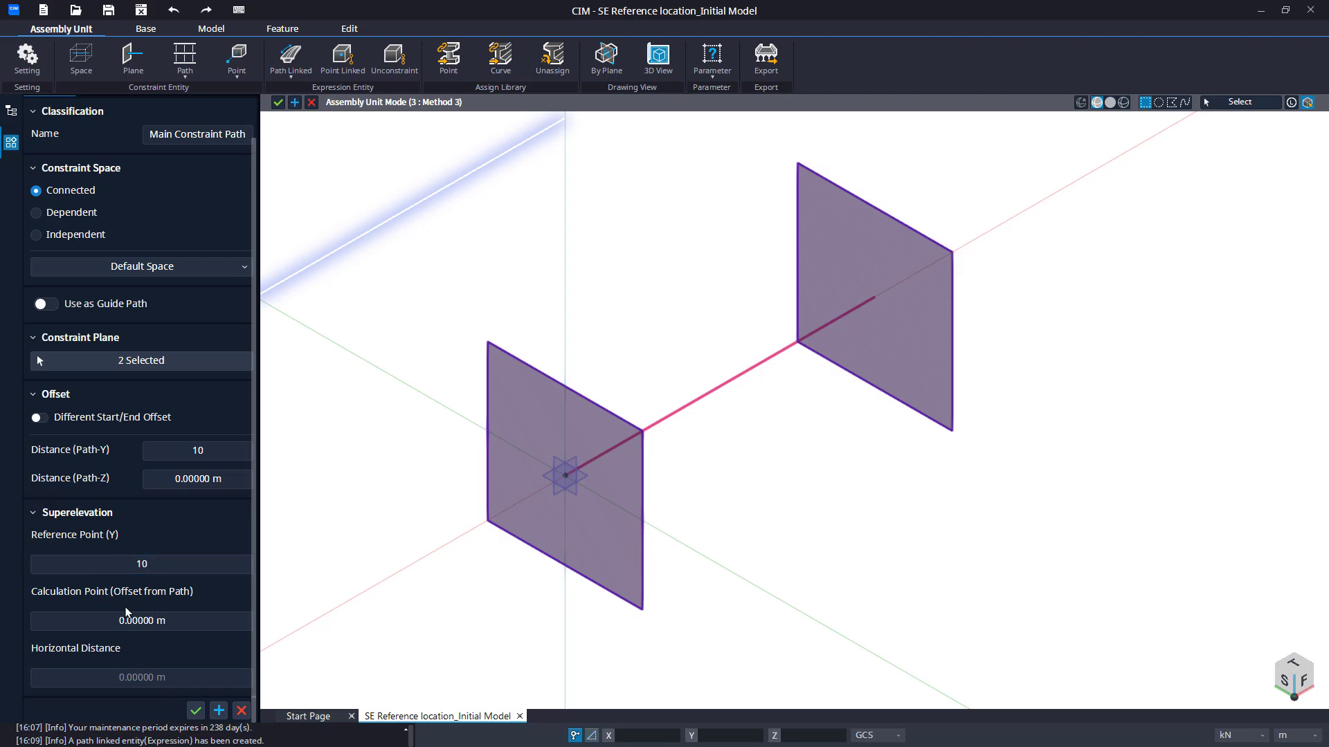
left_click(218, 711)
- Create a second main constraint path between both planes with a -10 m Path-Y offset and a -10 m superelevation reference point
left_click_drag(1006, 233, 546, 582)
left_click(147, 446)
type("-")
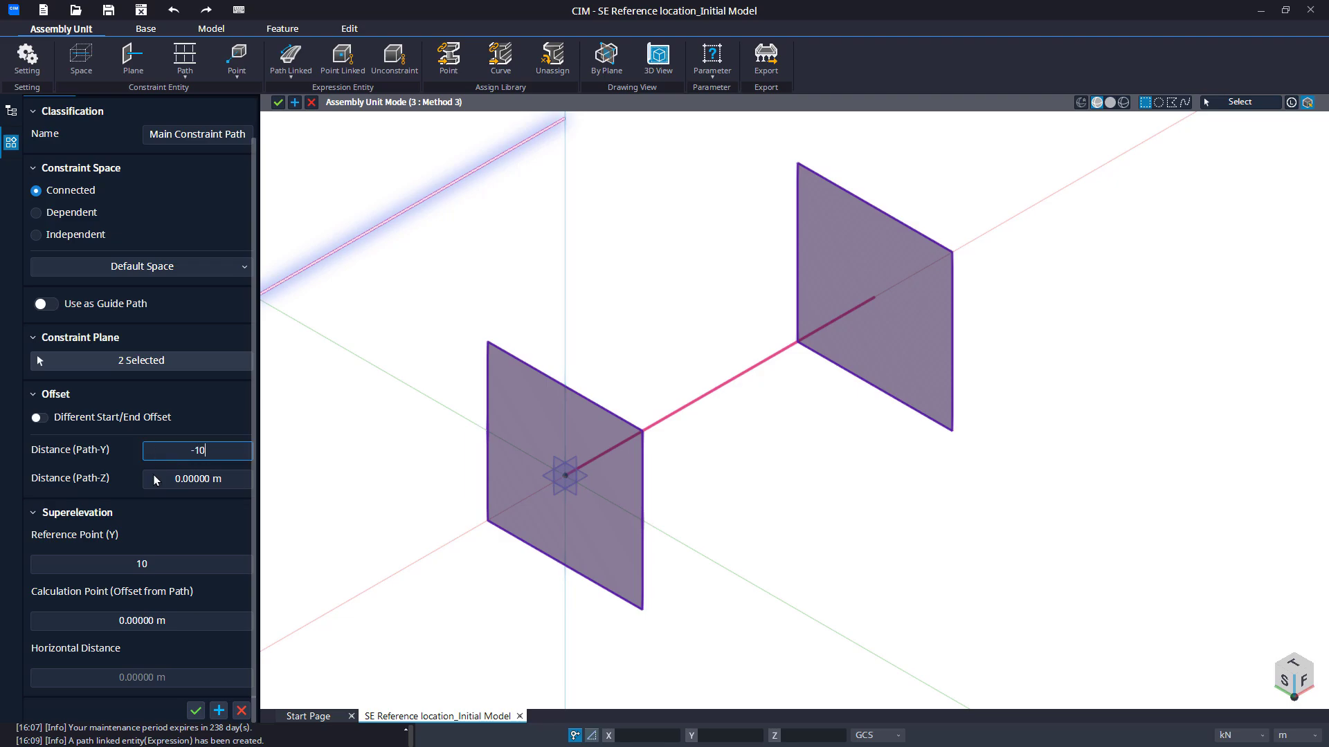
left_click(121, 558)
type("-")
key("Return")
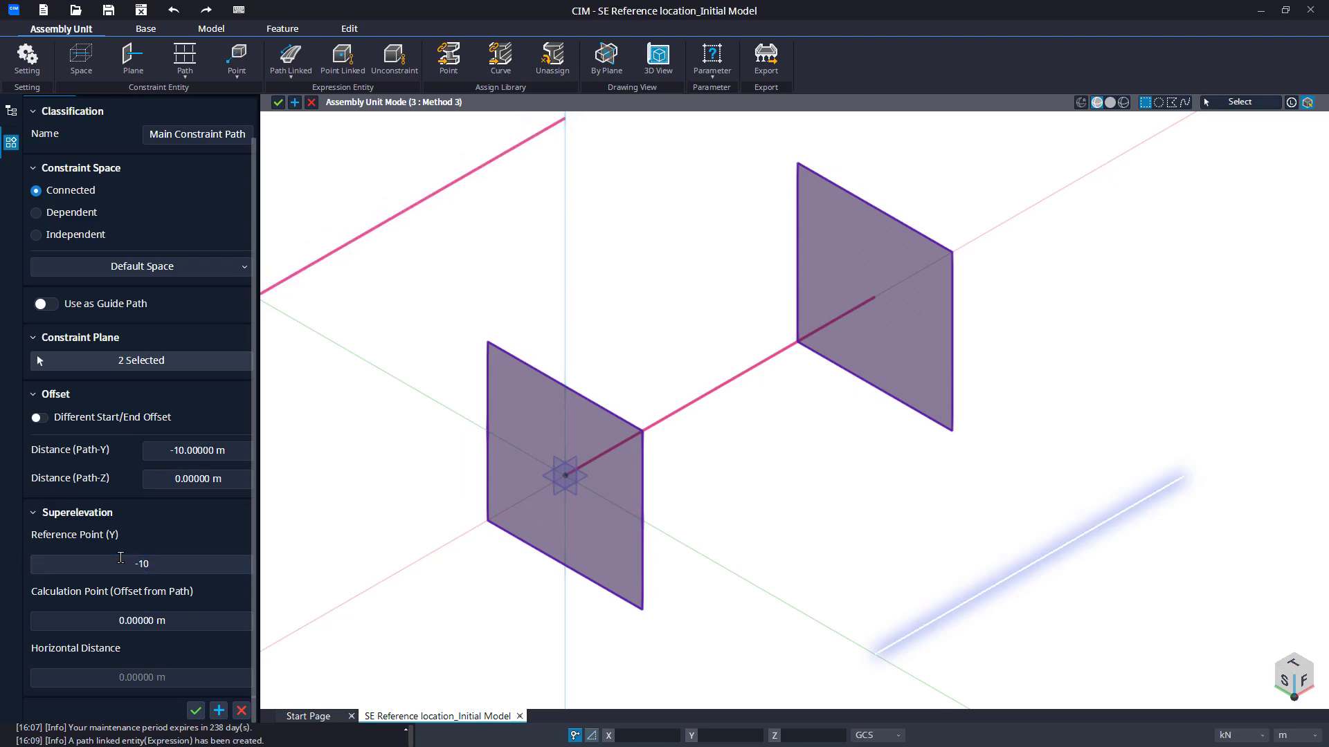
left_click(197, 712)
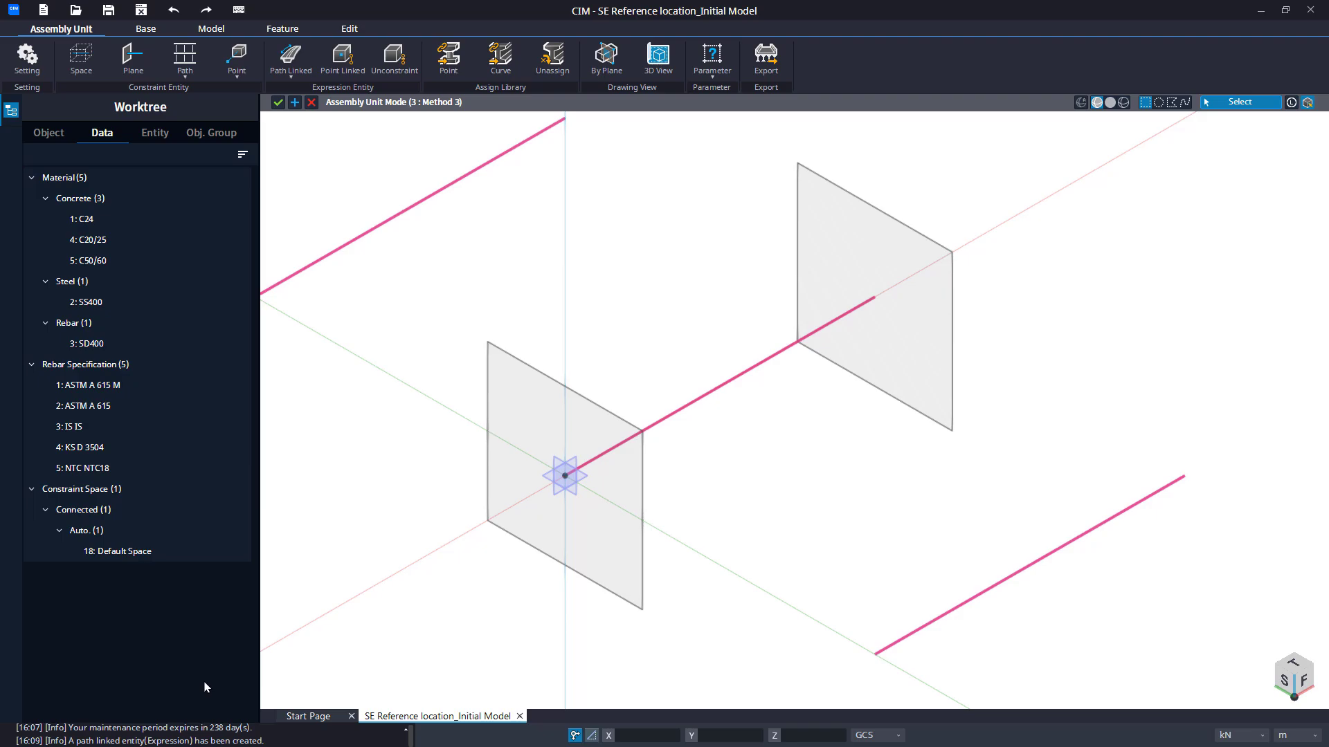
- Assign the PSC Box to both offset main constraint paths with Deformed superelevation section variation, and finish the Method 3 assembly unit
left_click(497, 69)
left_click(36, 527)
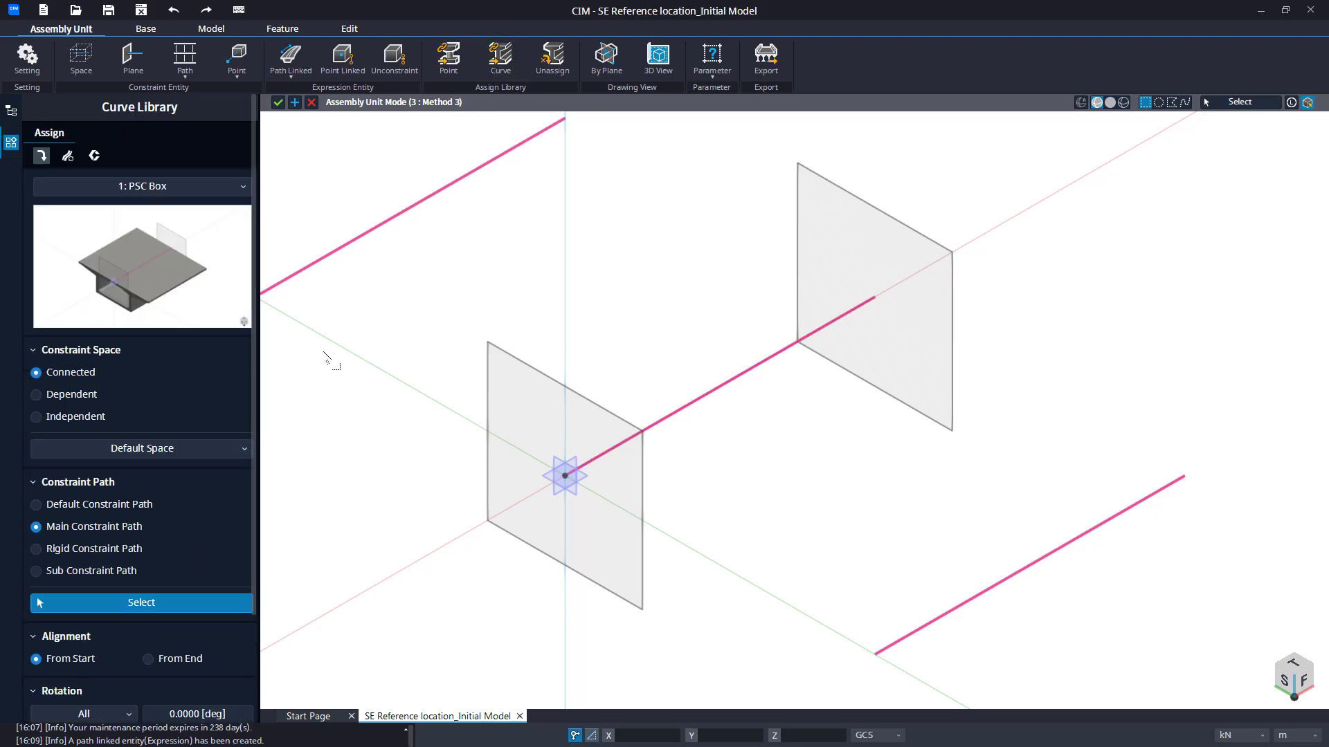
left_click(388, 220)
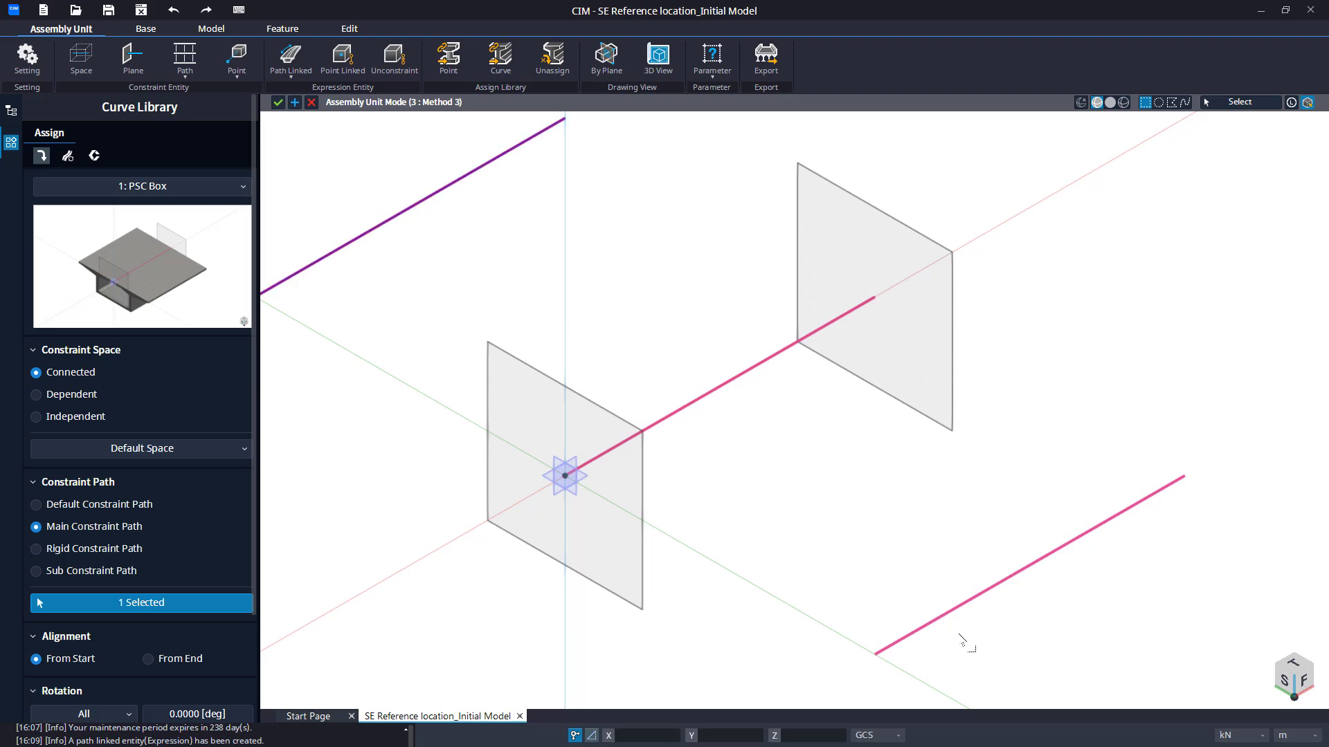
left_click_drag(958, 634, 907, 589)
left_click(67, 155)
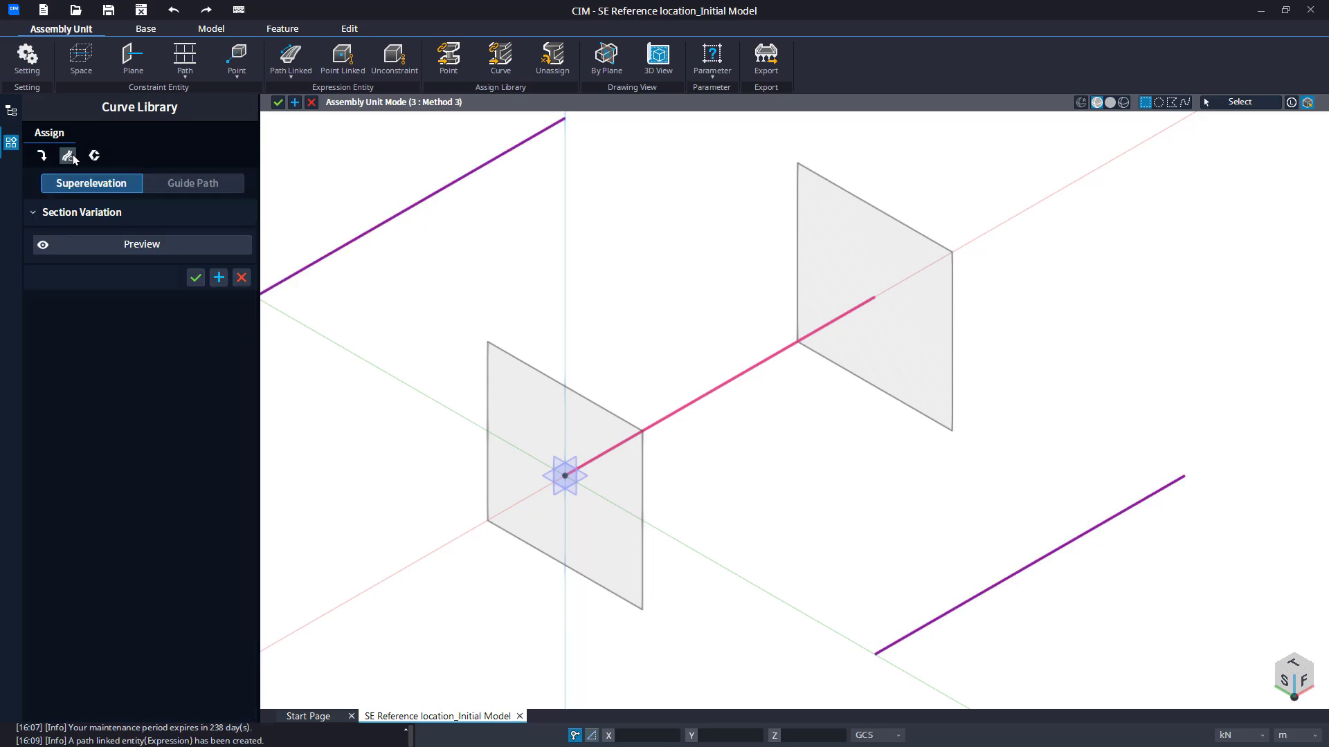
left_click(148, 235)
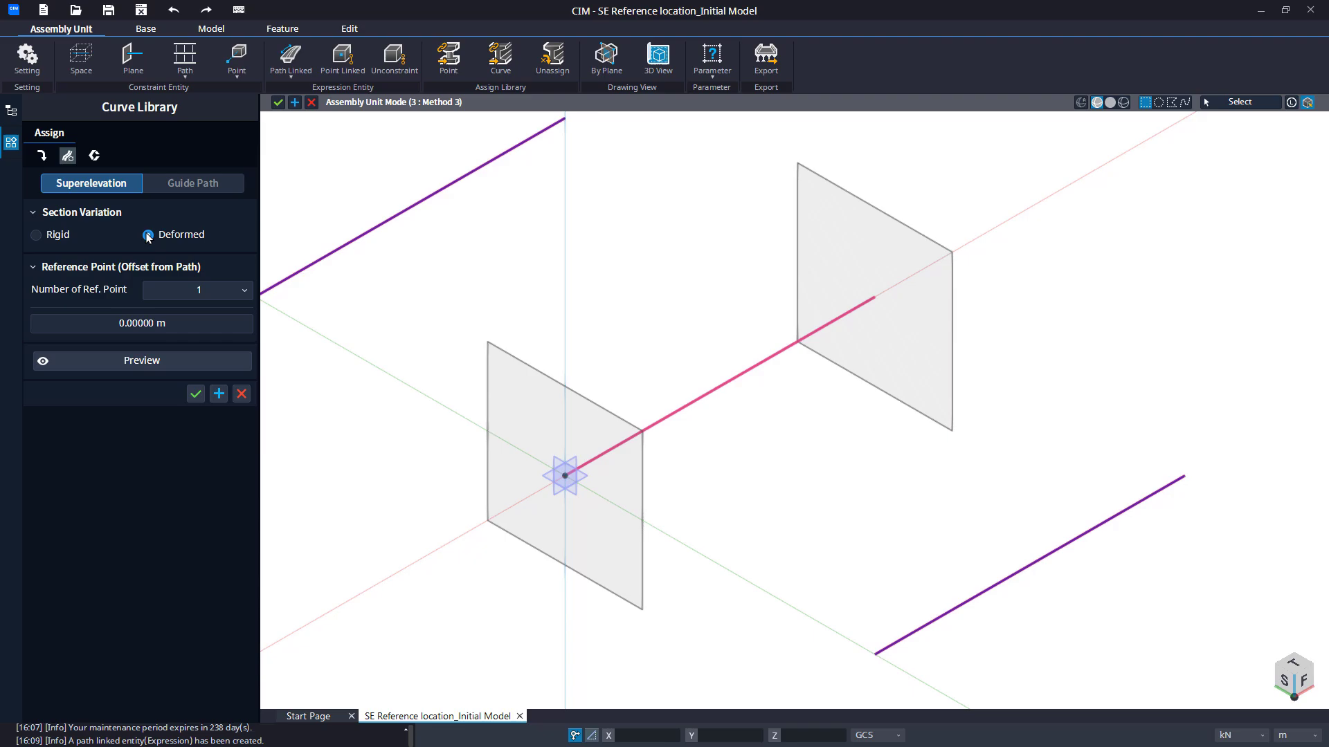
left_click(196, 394)
left_click(277, 103)
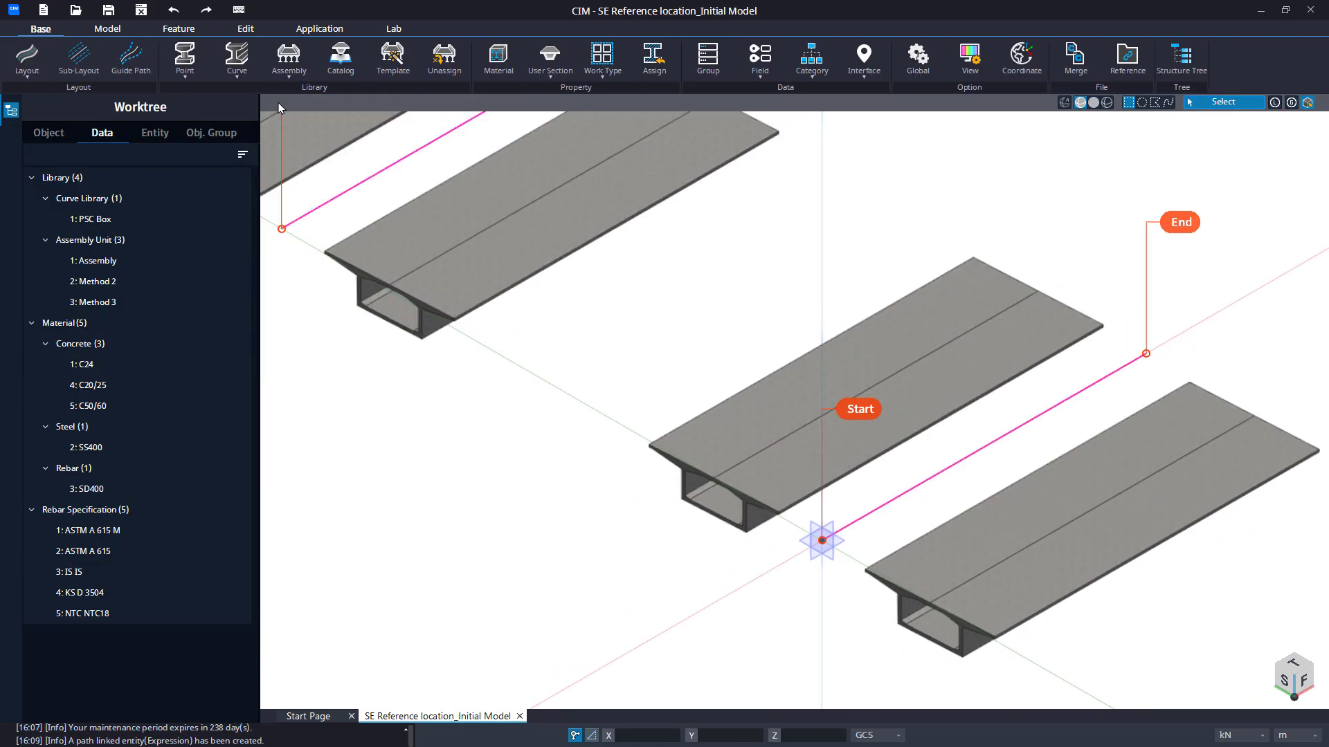
- Start another new layout and set its Y origin point to -50 m
left_click(27, 59)
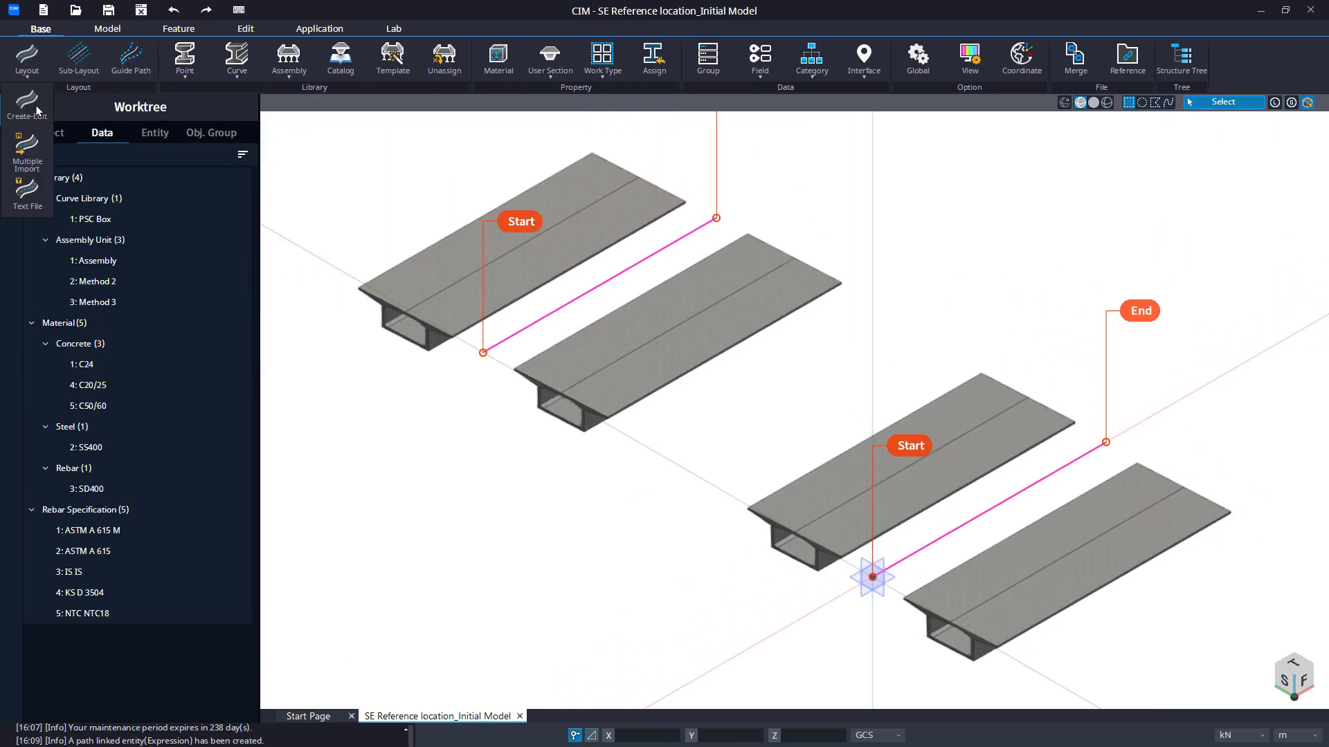
left_click(38, 110)
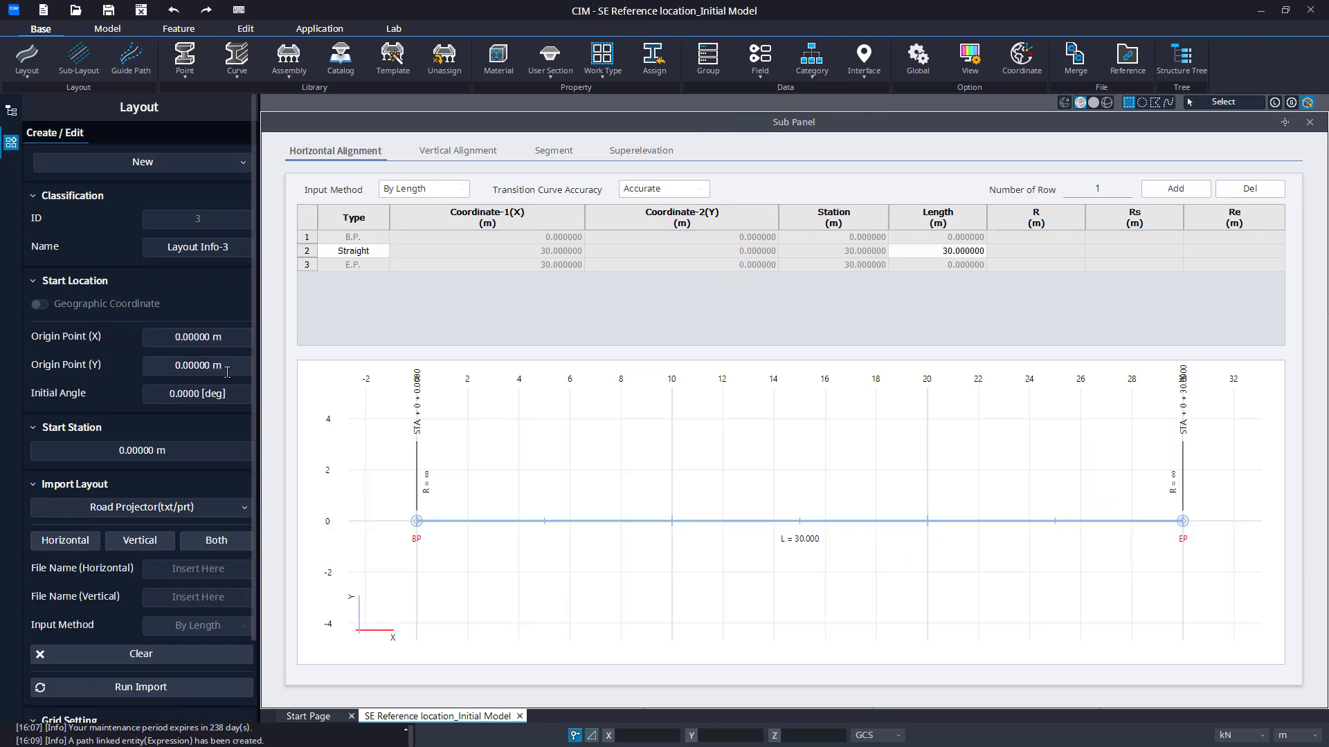
left_click(191, 373)
type("-50")
key("Return")
- Set the new layout's left superelevation to -5% at both stations
left_click(675, 152)
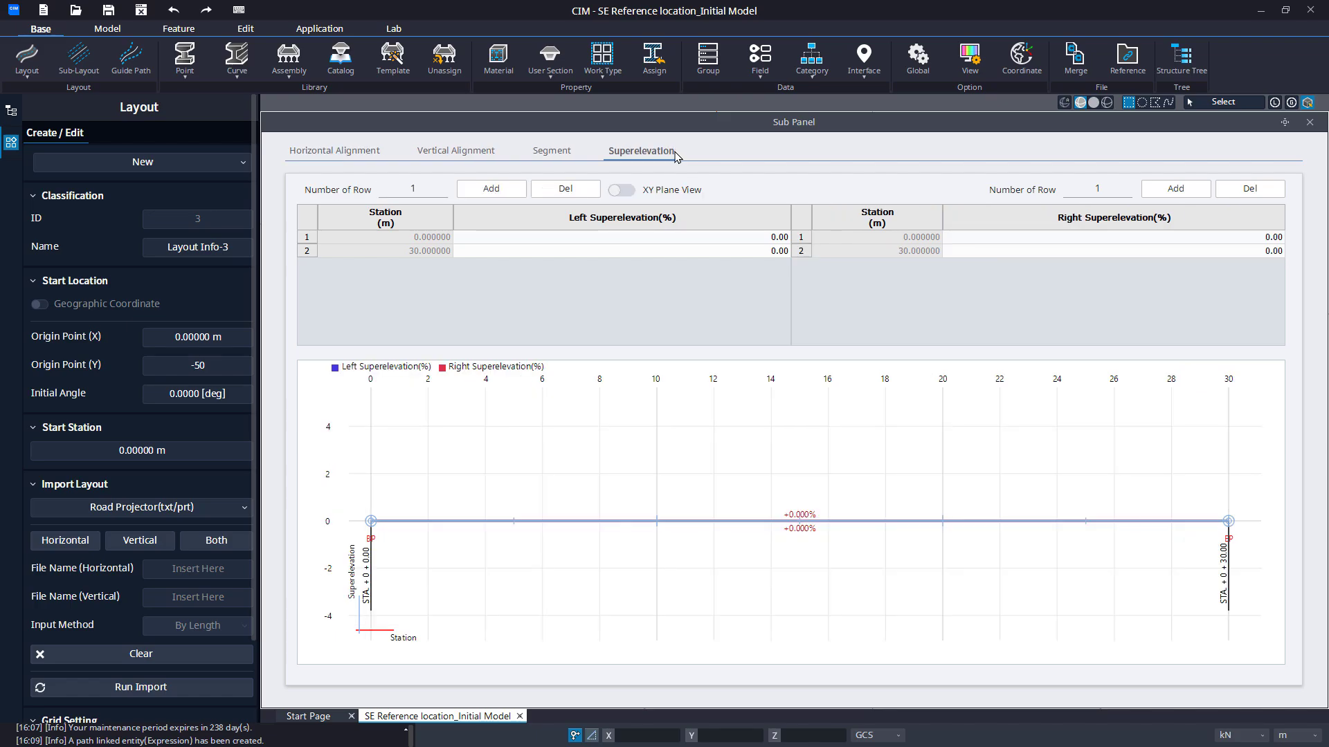
left_click(693, 238)
type("-")
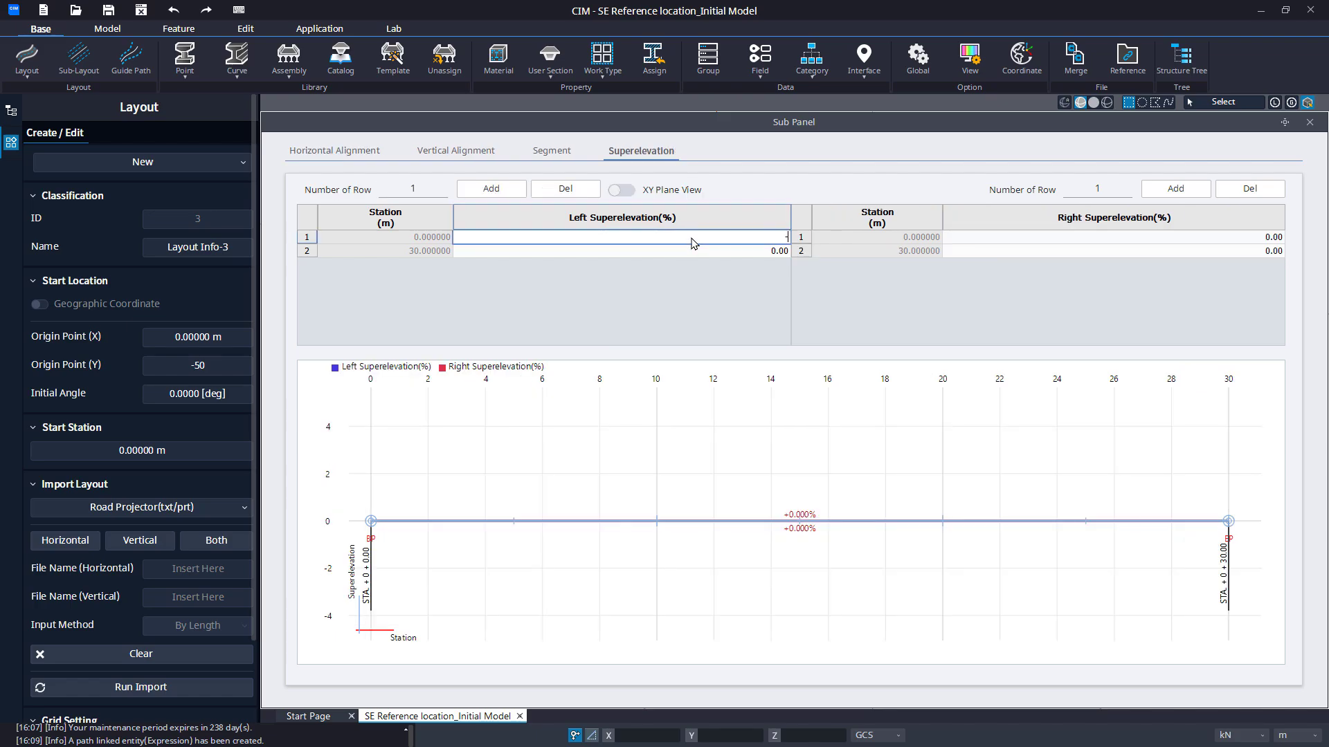
type("5")
key("Return")
type("-5")
key("Return")
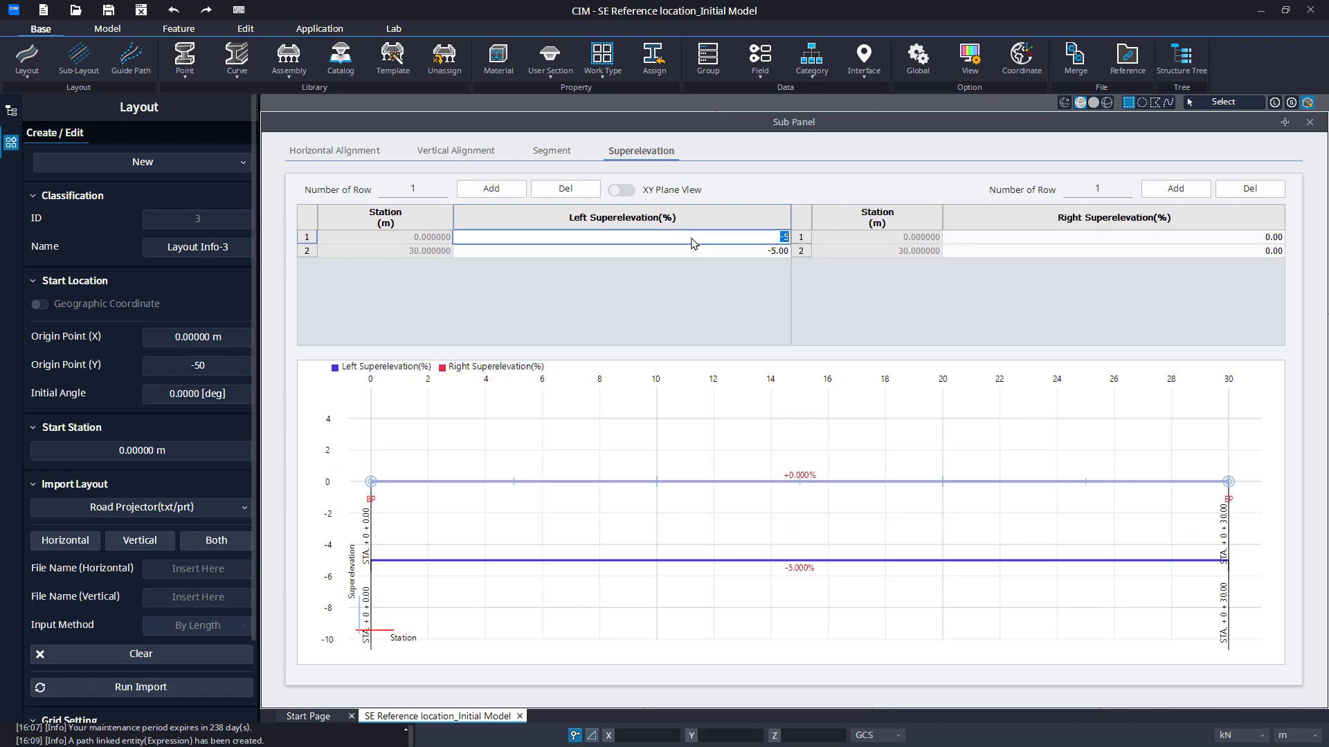
- Set the layout's right superelevation to 5% at both stations and create the layout
left_click(961, 238)
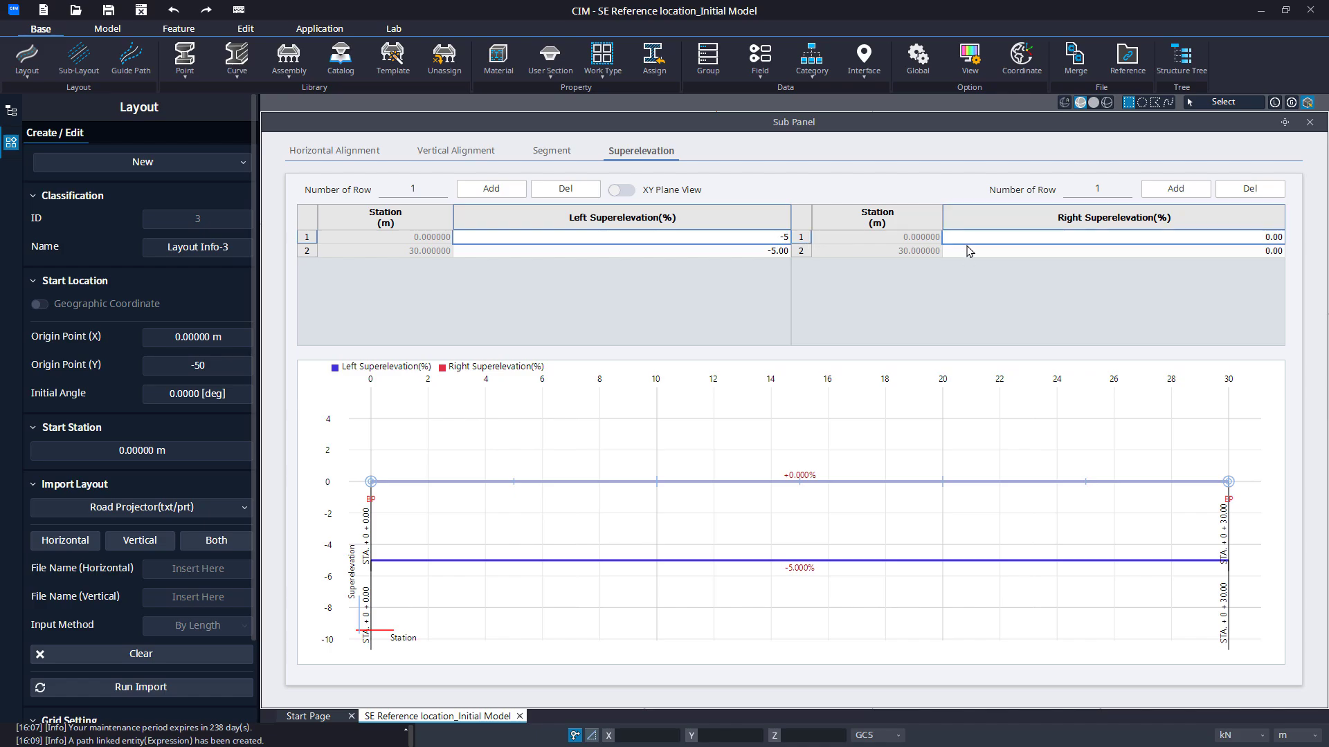
type("5")
key("Return")
type("5")
key("Return")
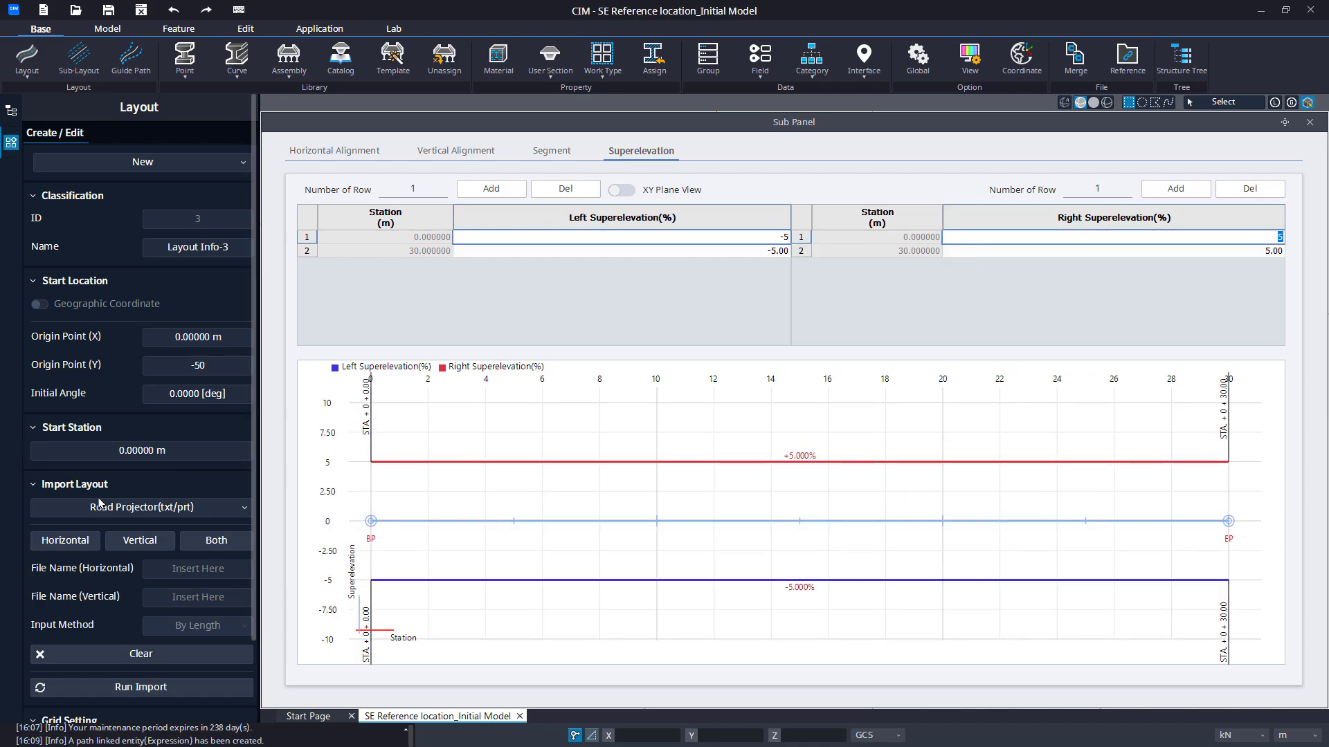
scroll(97, 550, "down", 2)
left_click(194, 711)
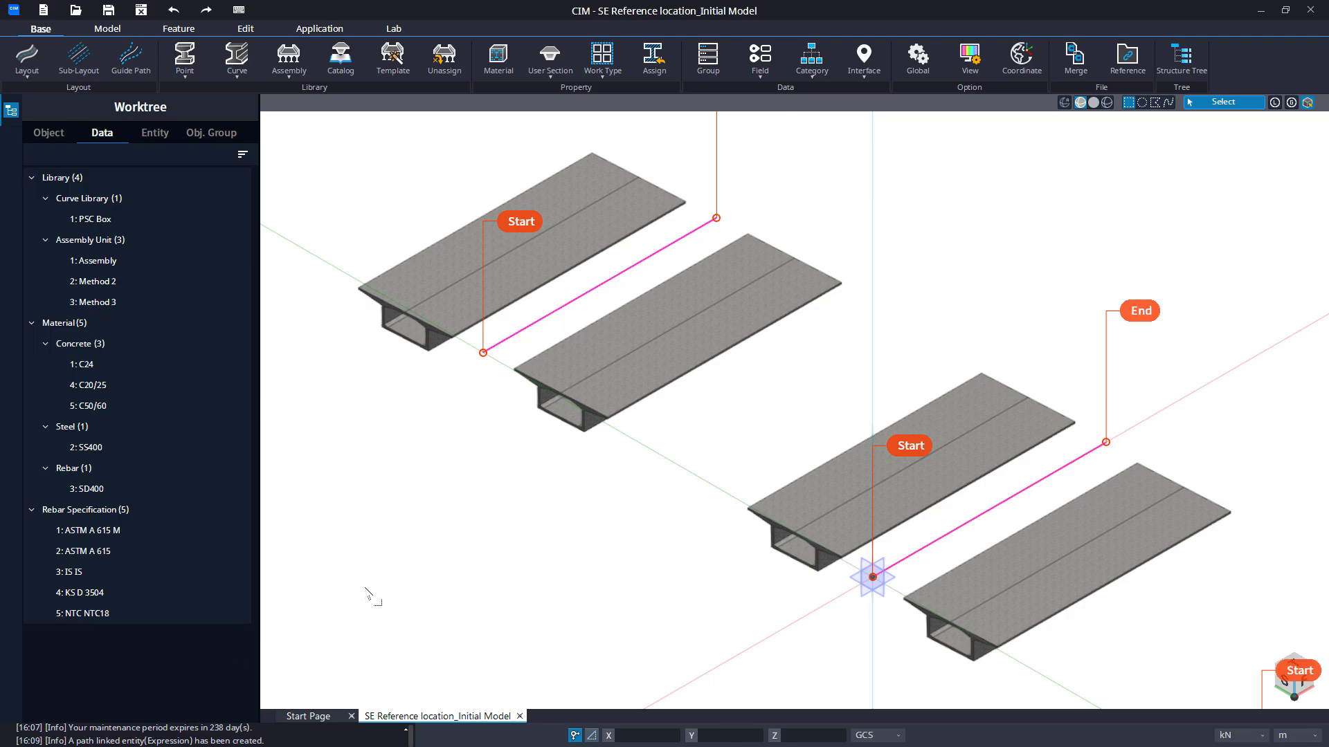
- Assign the Method 3 assembly unit to the single segment of the new layout, from start with parallel alignment, previewing it before applying
scroll(453, 537, "down", 3)
middle_click_drag(454, 537, 407, 411)
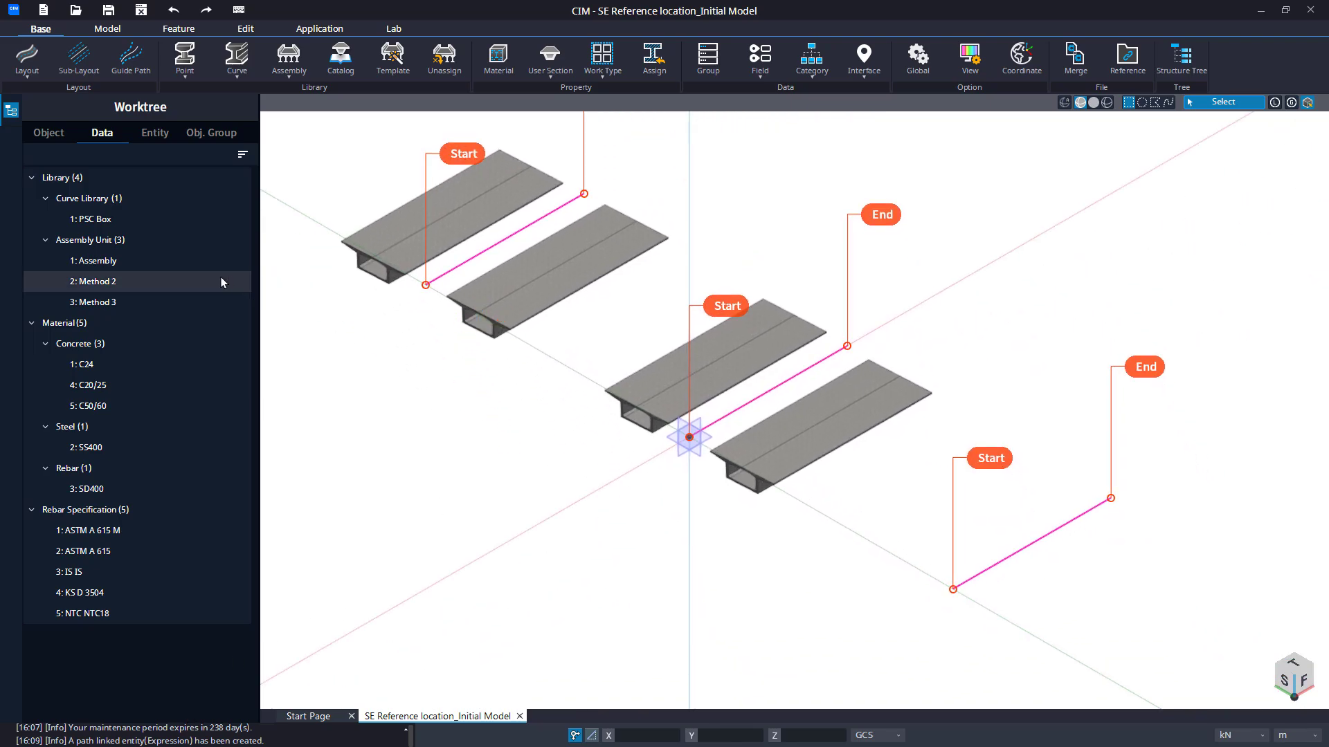
right_click(145, 311)
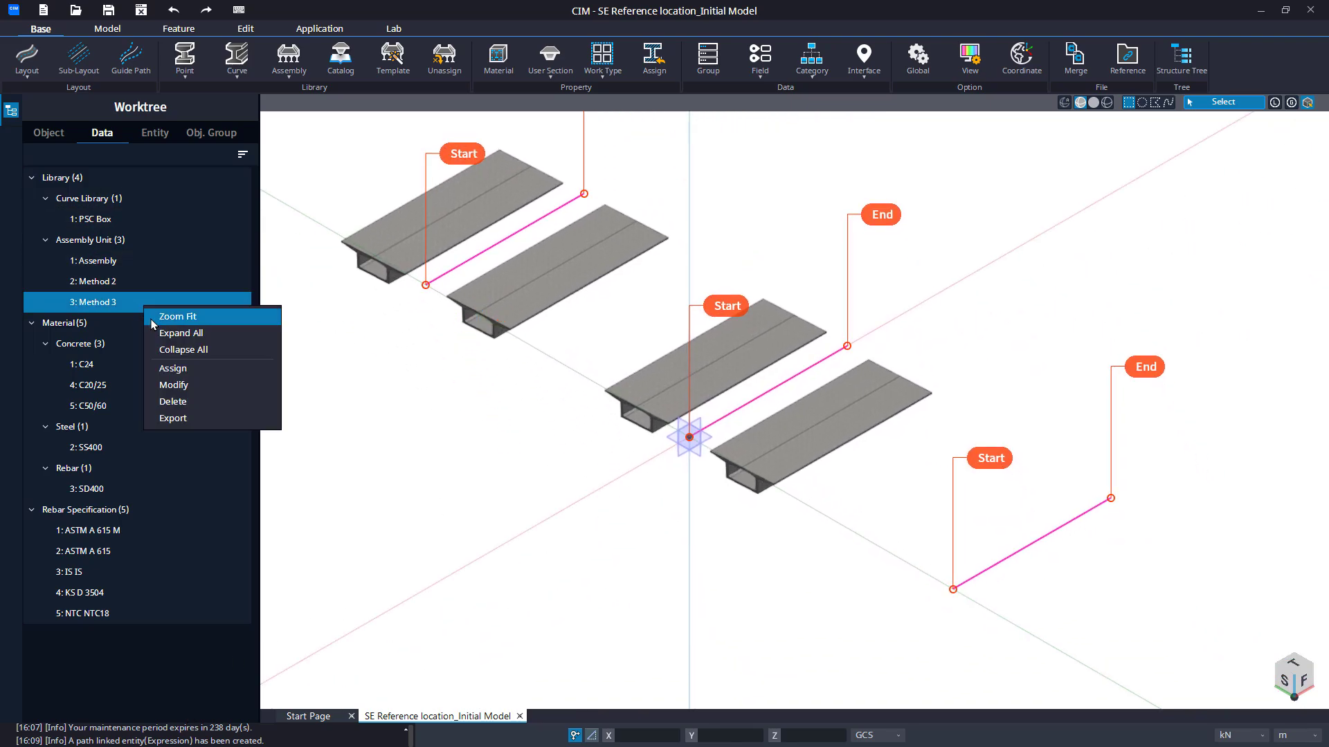
left_click(169, 368)
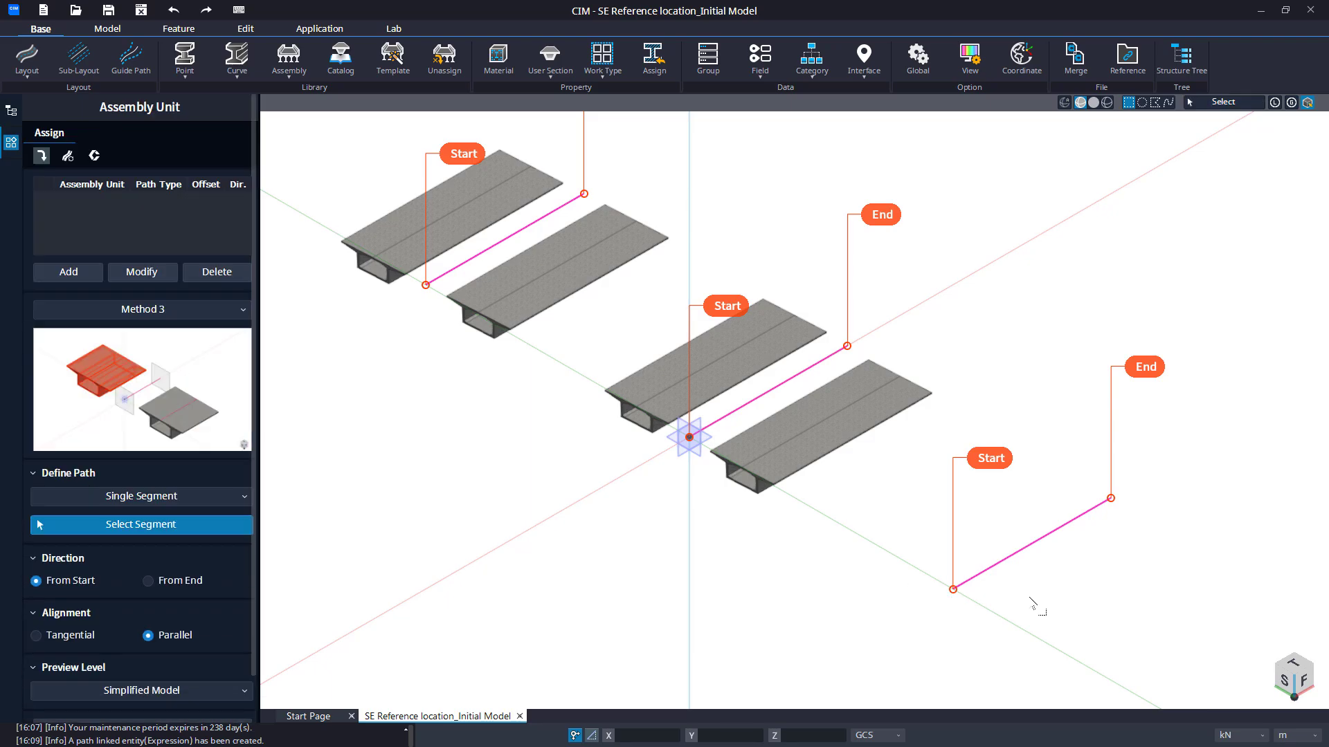
left_click_drag(1036, 605, 987, 545)
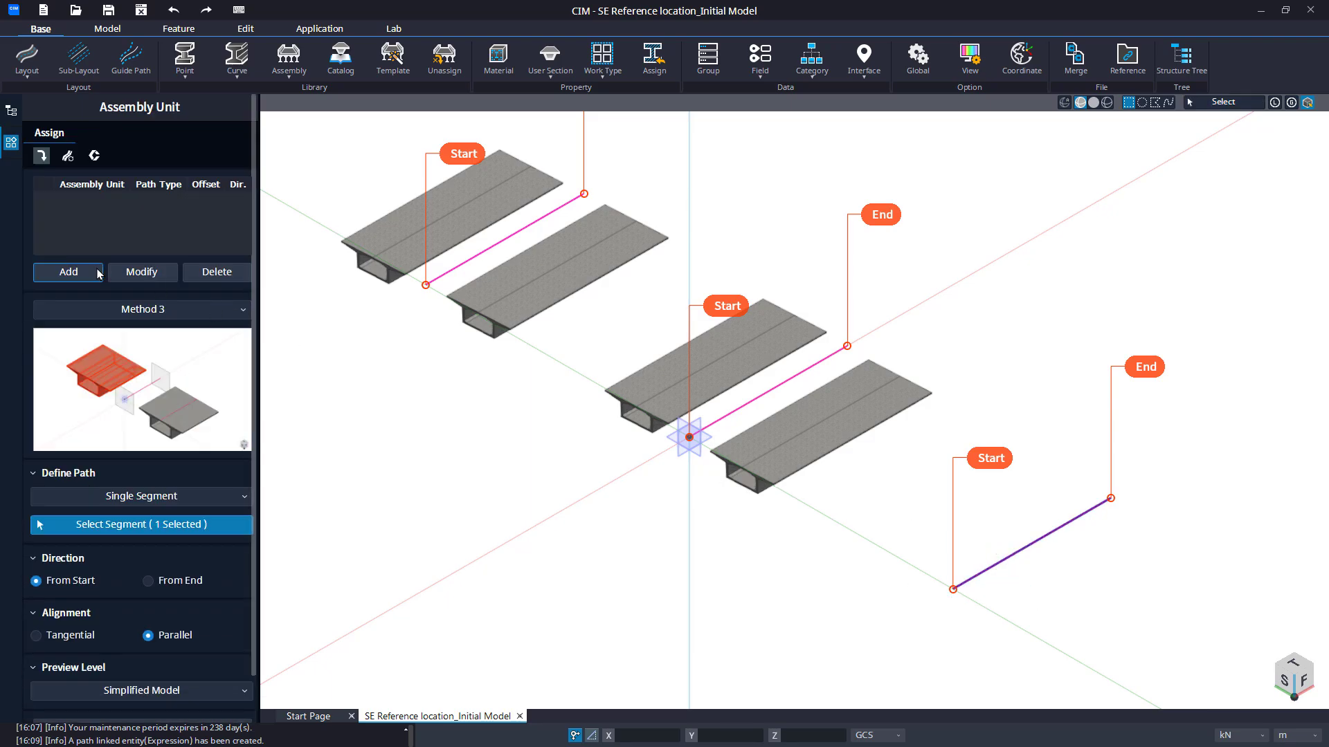
left_click(69, 272)
scroll(180, 623, "down", 2)
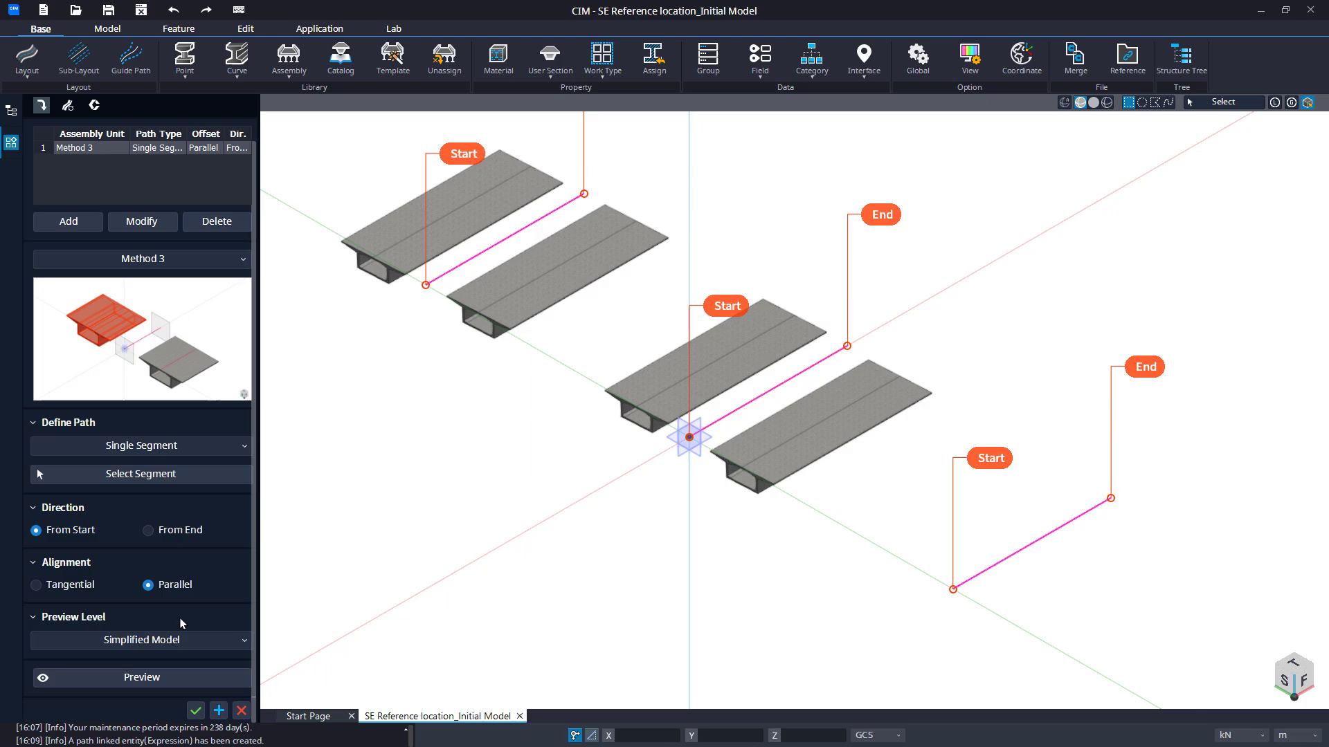
left_click(188, 686)
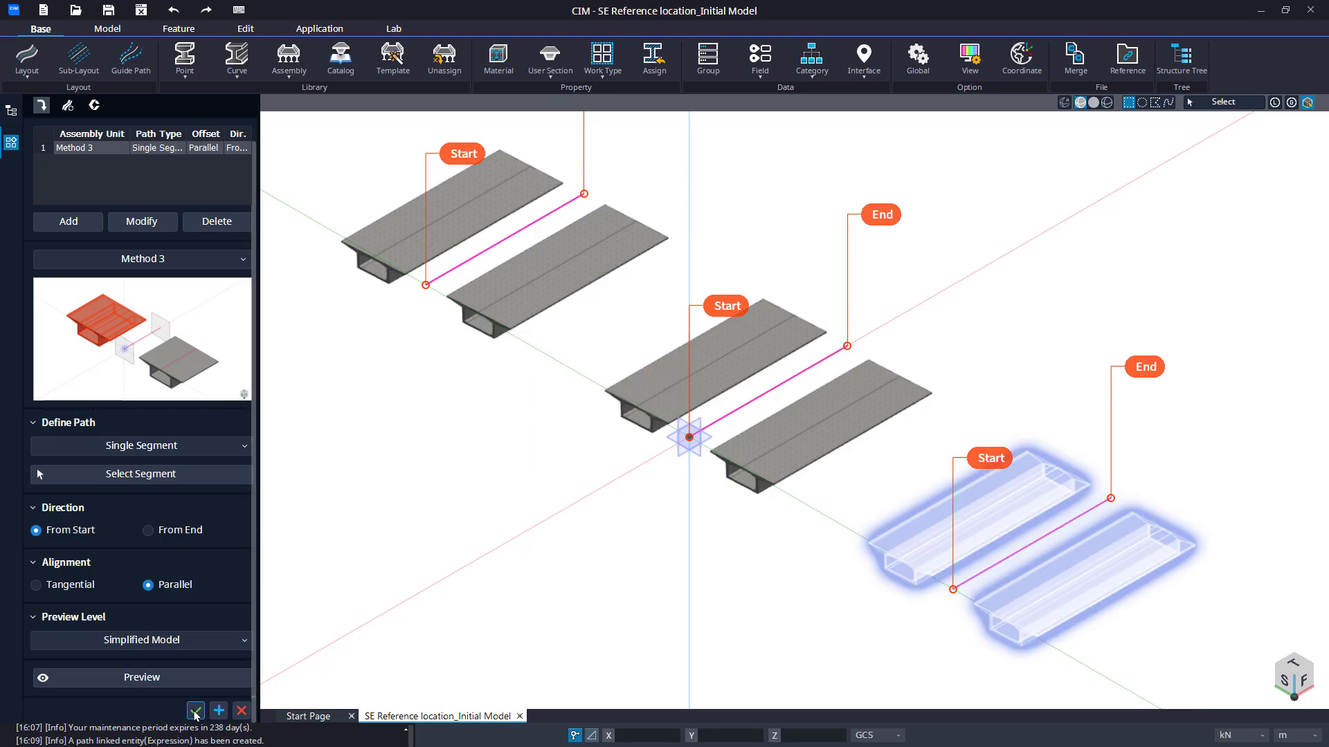
left_click(195, 713)
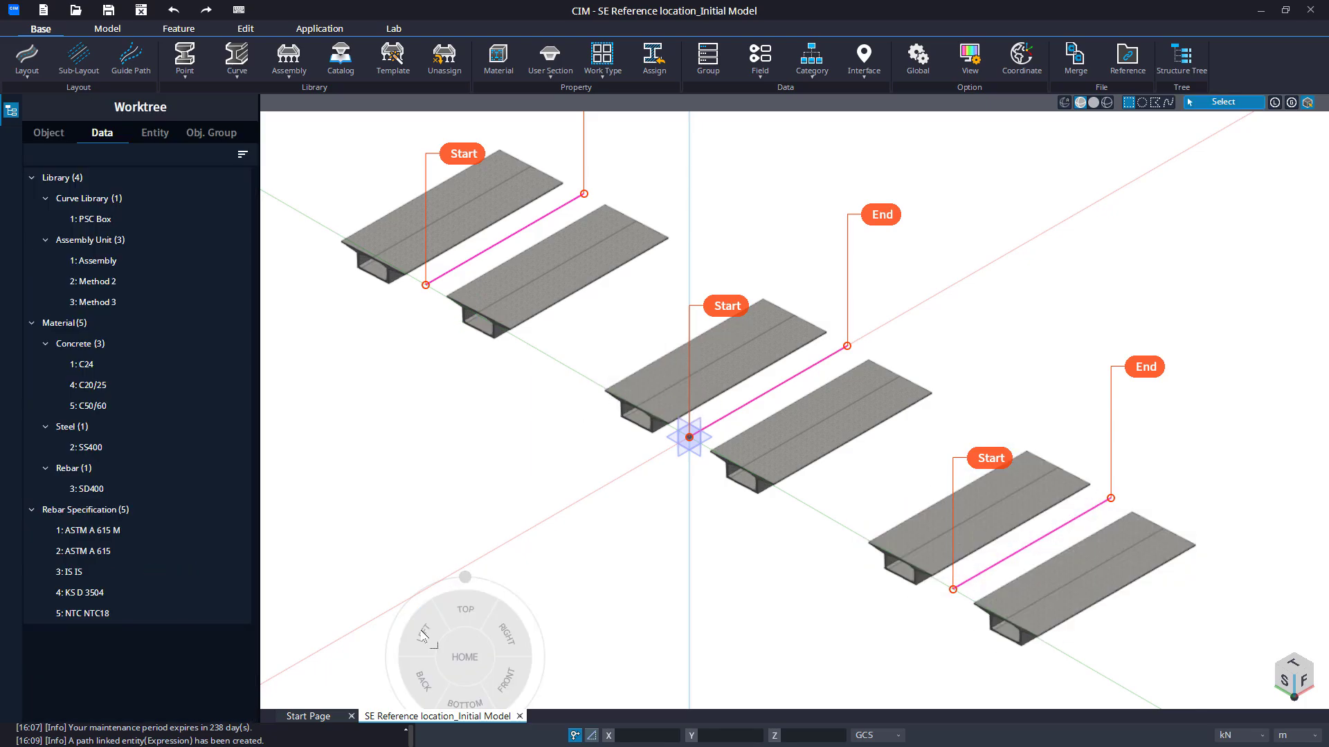
- View the Method 3 girders in elevation and examine their slopes relative to the layout line
left_click(423, 634)
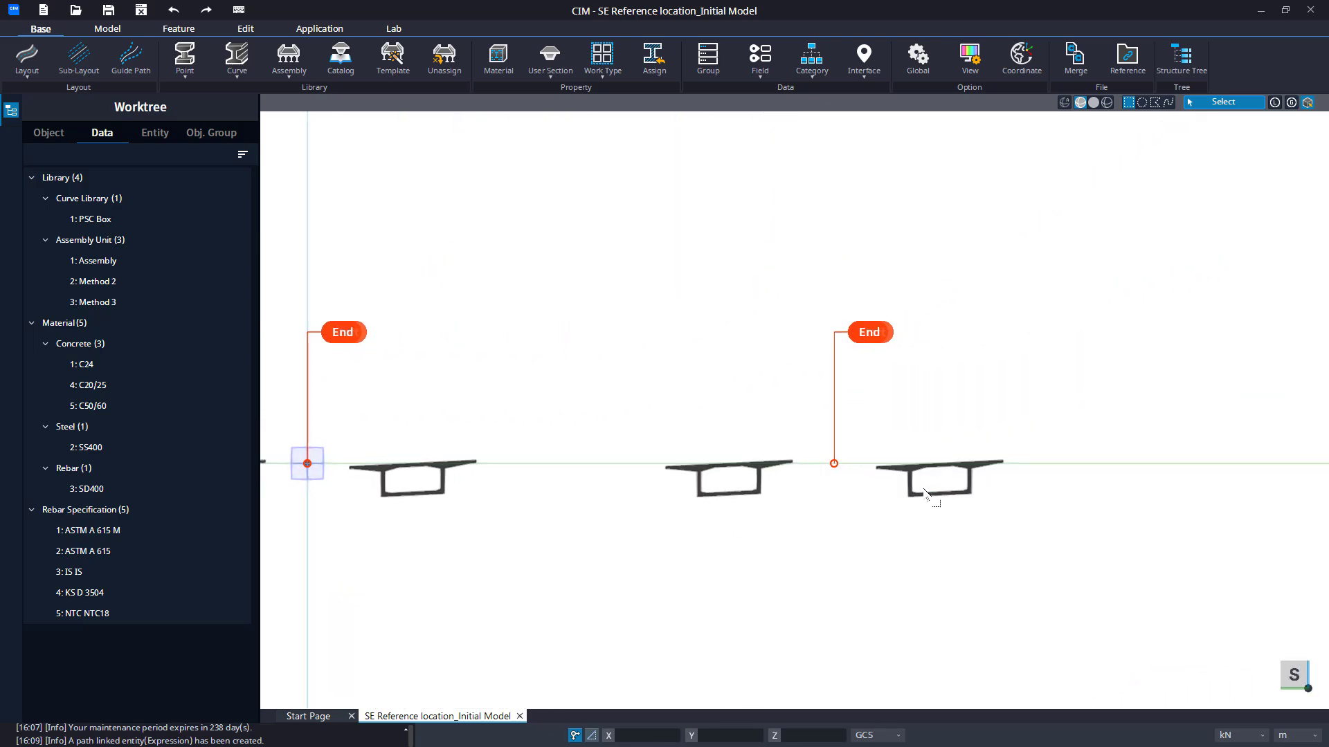
scroll(927, 491, "up", 6)
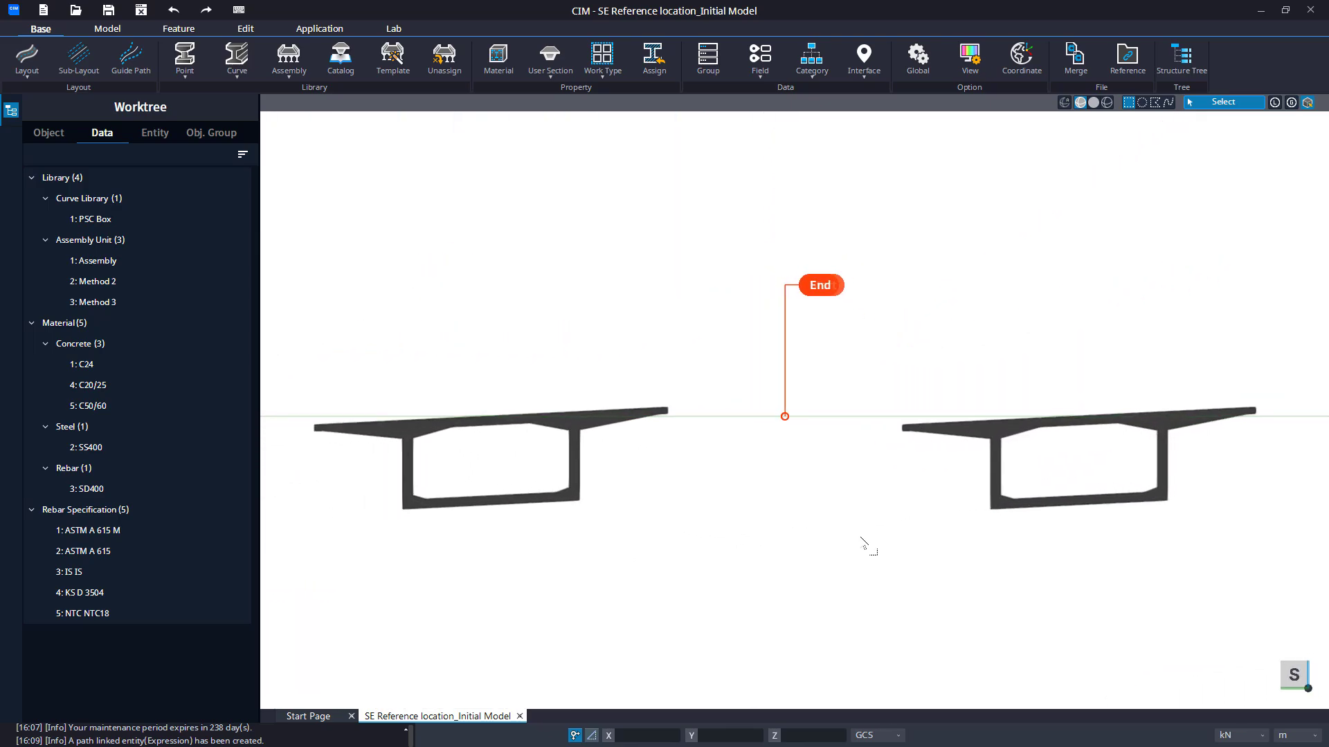
mouse_move(861, 537)
middle_mouse_down()
mouse_move(877, 536)
mouse_move(854, 543)
middle_mouse_up()
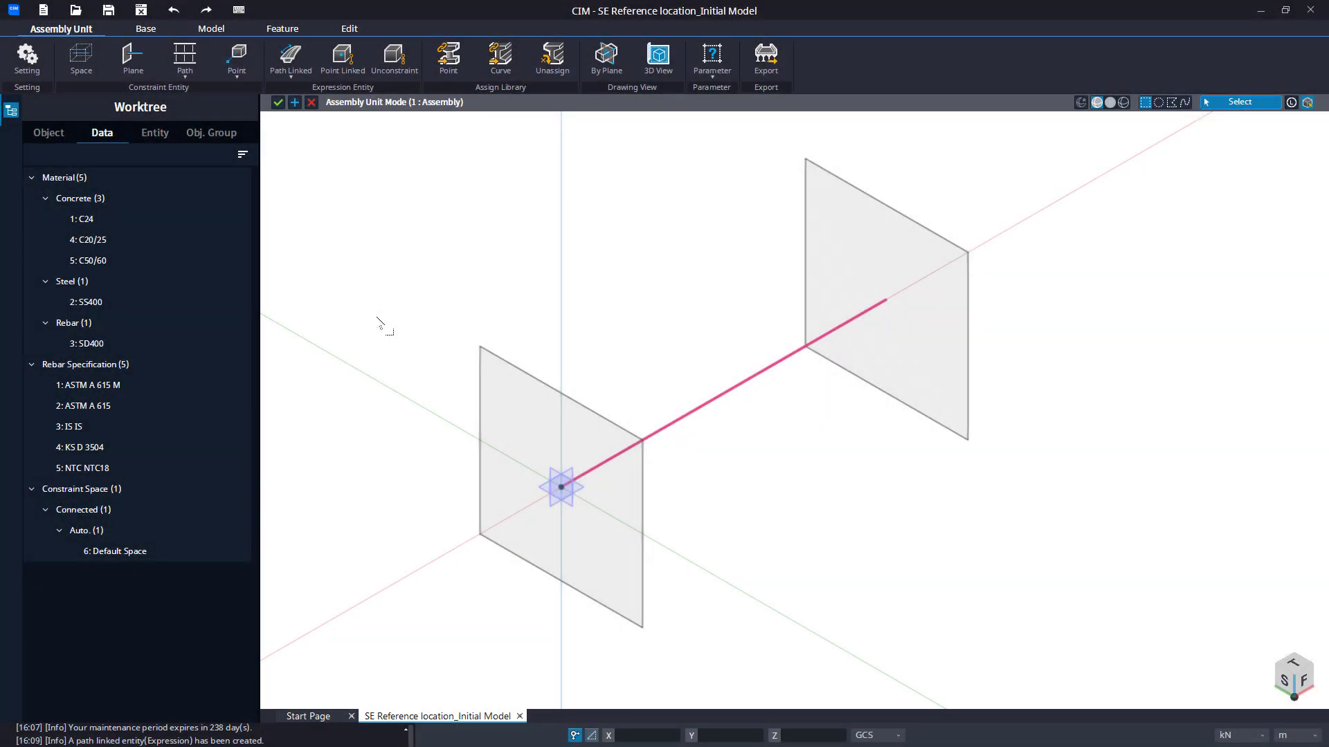
- In the Assembly unit, create a main constraint path between both constraint planes with a 10 m Path-Y offset
left_click(185, 67)
left_click(184, 121)
left_click_drag(1002, 146, 382, 663)
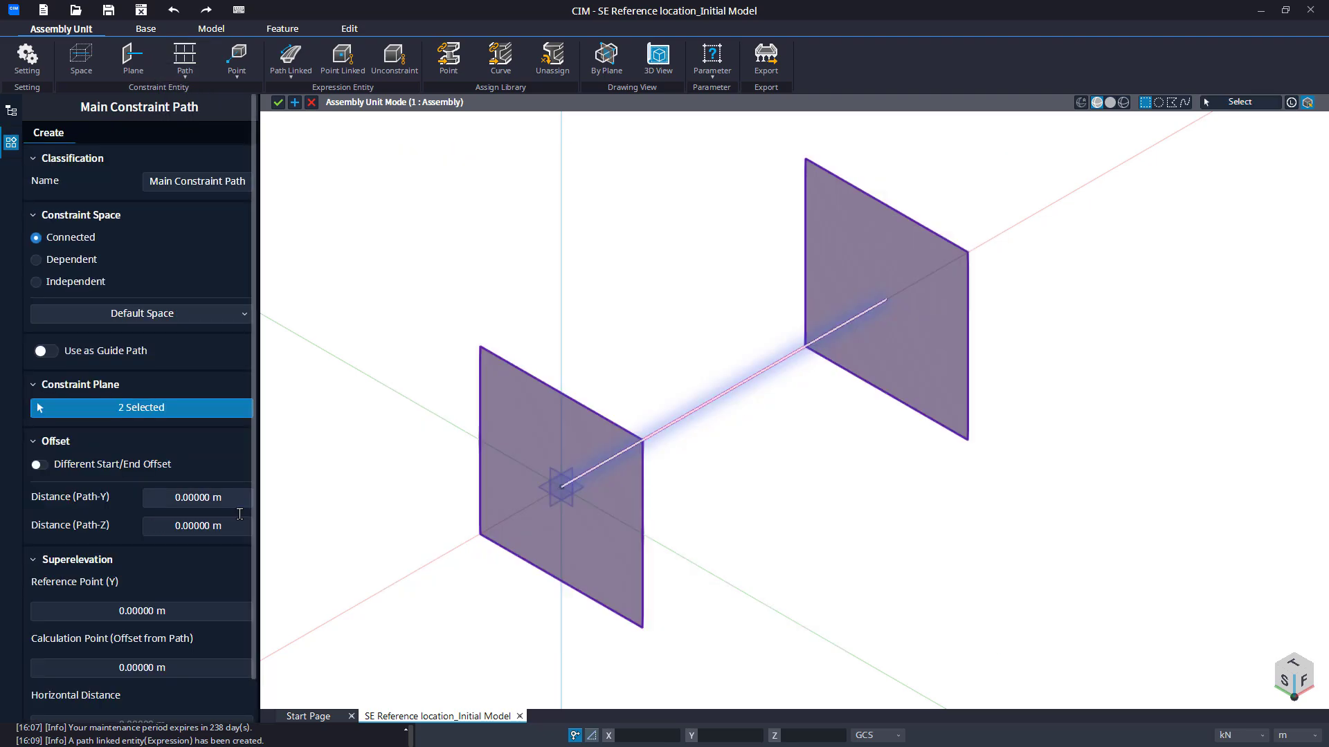
left_click_drag(239, 504, 166, 509)
type("10")
scroll(166, 512, "down", 3)
left_click(218, 713)
- Create a second main constraint path between both planes with a -10 m Path-Y offset
scroll(774, 522, "down", 3)
left_click_drag(984, 241, 530, 626)
left_click(189, 454)
type("-")
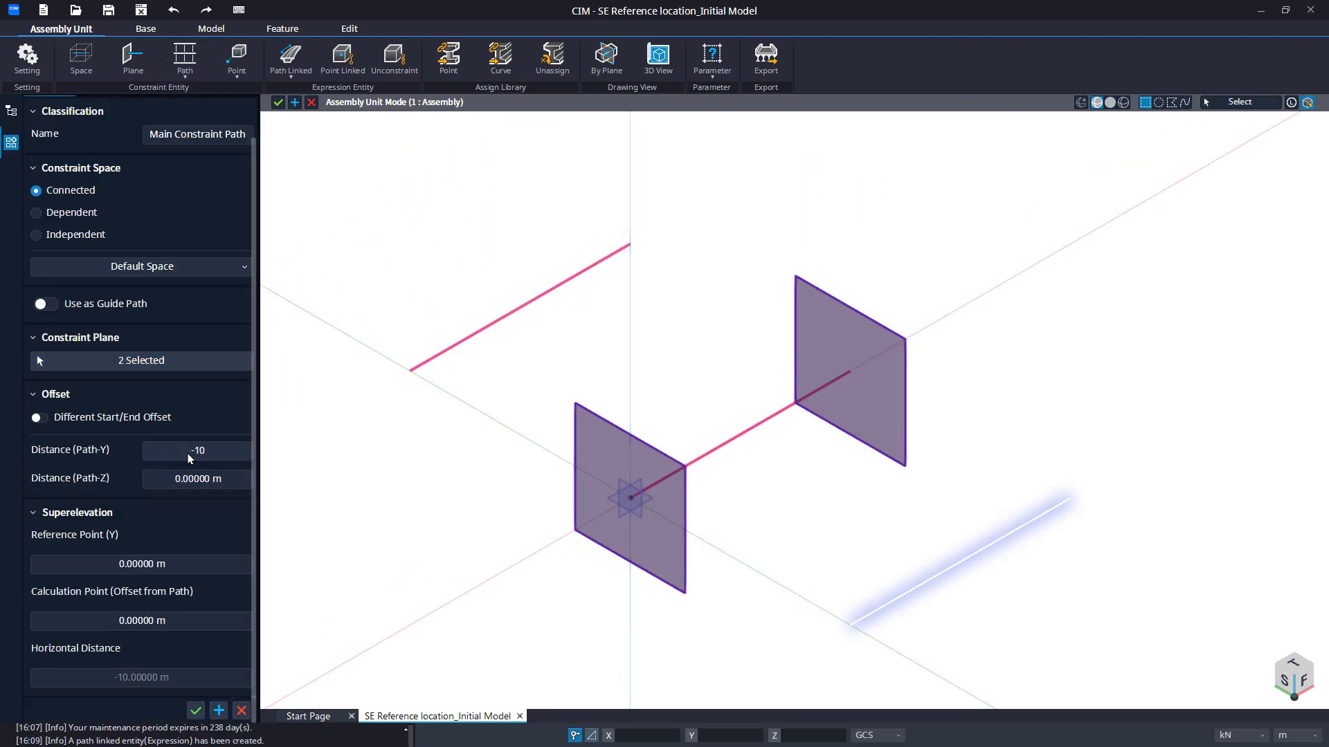
left_click(195, 713)
- Assign the PSC Box to the 10 m offset path with Deformed superelevation section variation and a 10 m reference point
left_click(497, 61)
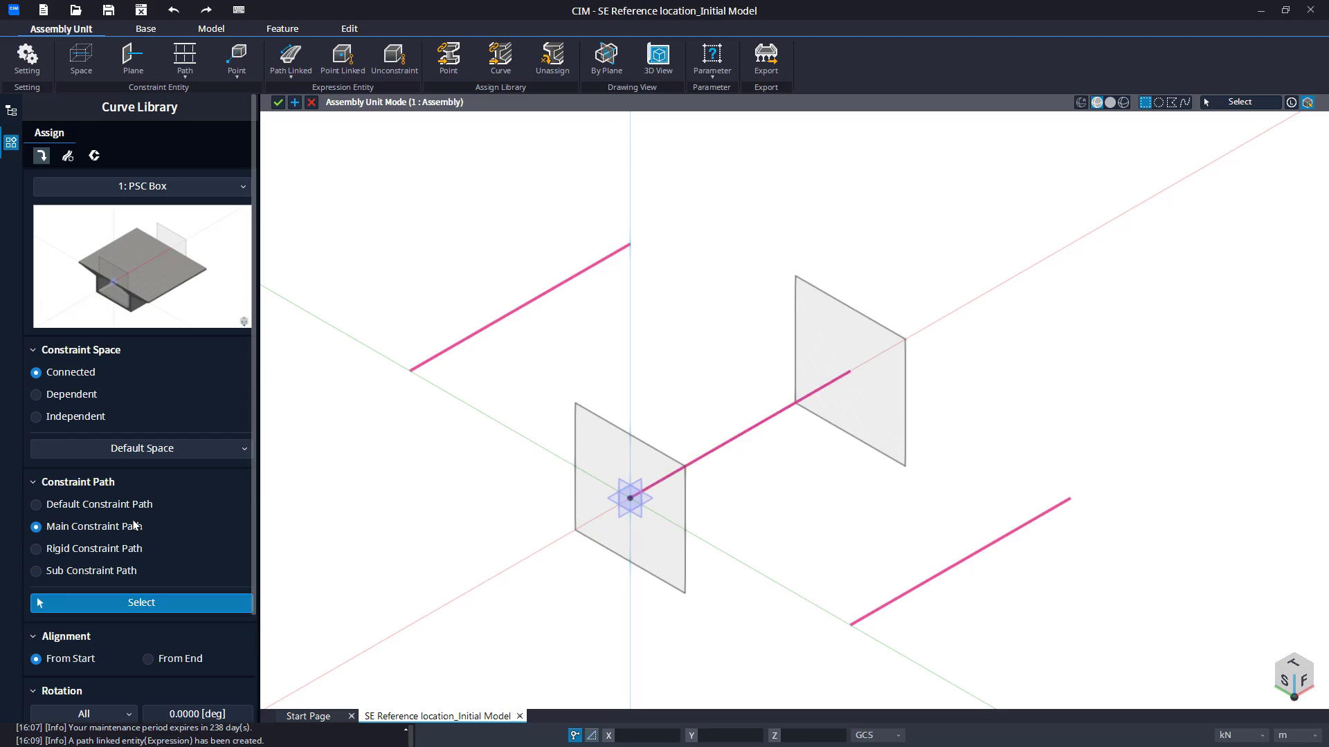
left_click(67, 155)
left_click(147, 234)
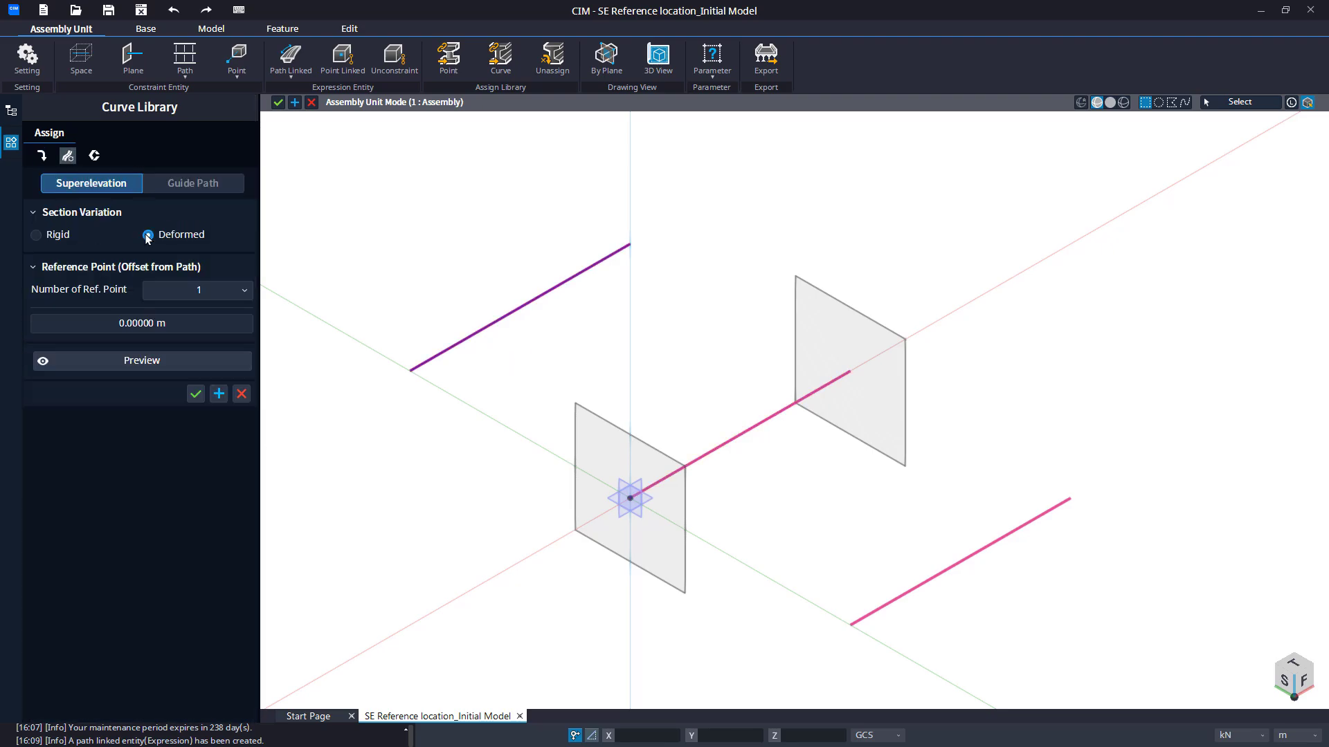
left_click(170, 322)
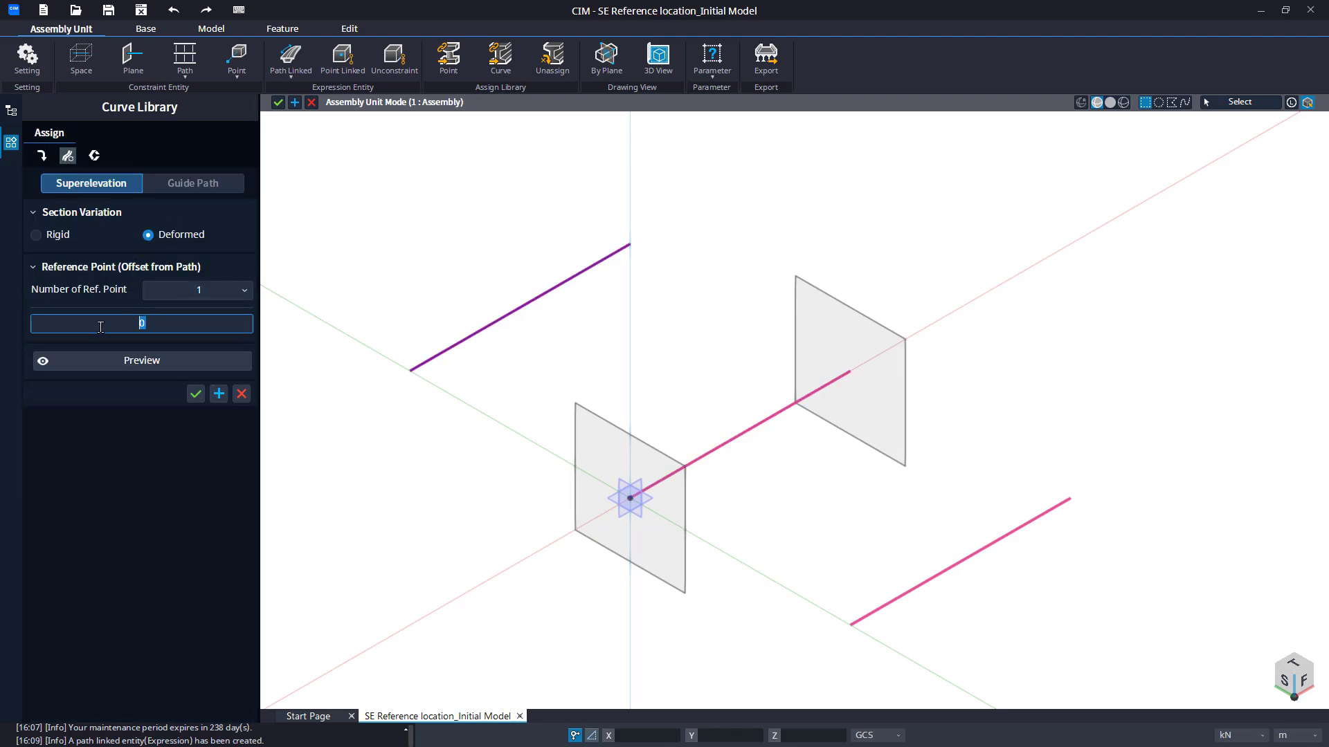
type("10")
key("Return")
left_click(115, 361)
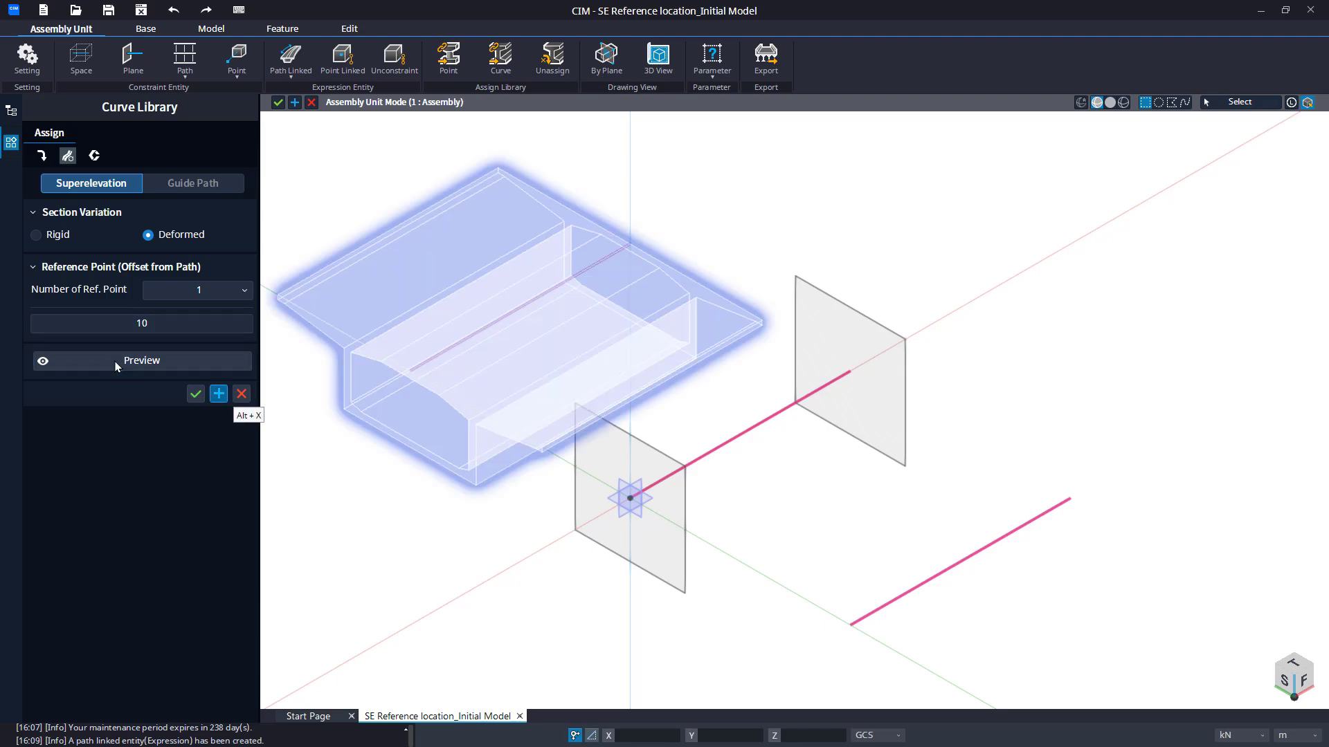
- Assign the PSC Box to the -10 m offset path with a -10 m superelevation reference point
left_click(121, 326)
key("Return")
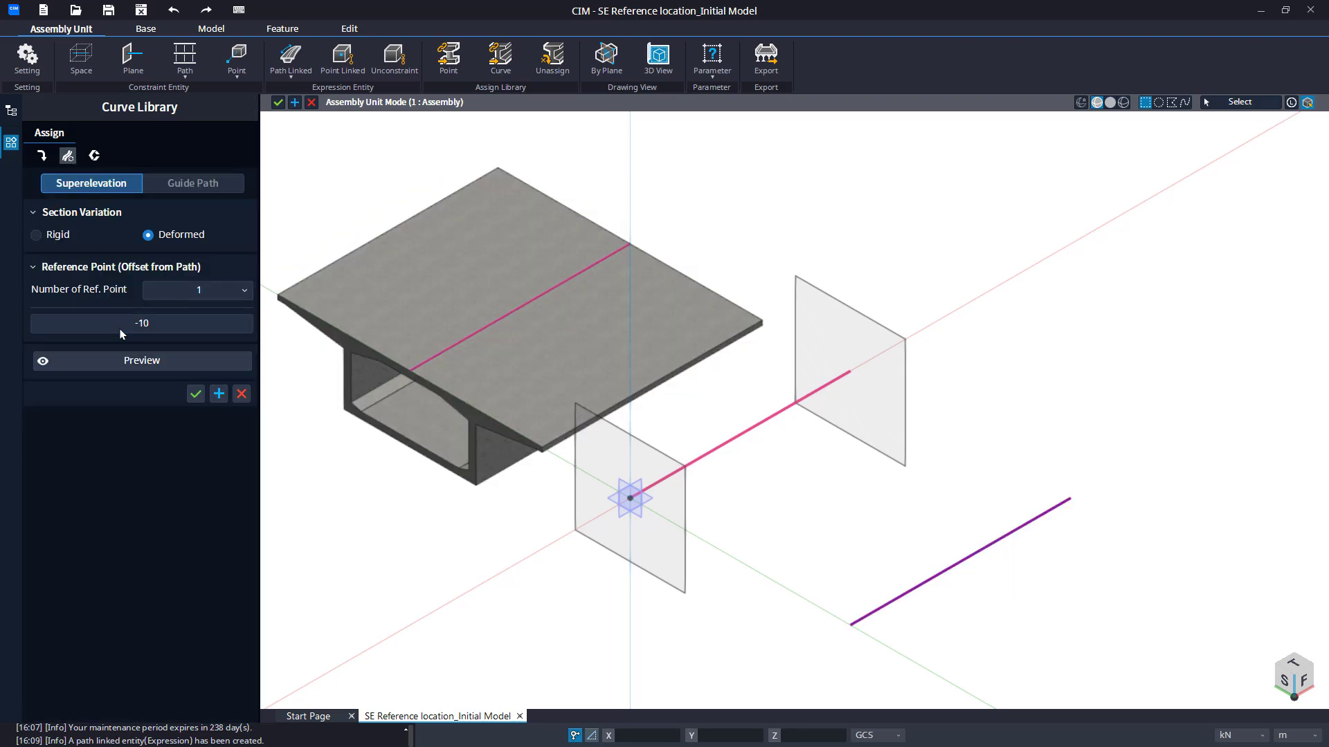
left_click(196, 394)
- Start a new layout with -5% left and 5% right superelevation at both stations
left_click(28, 67)
left_click(29, 101)
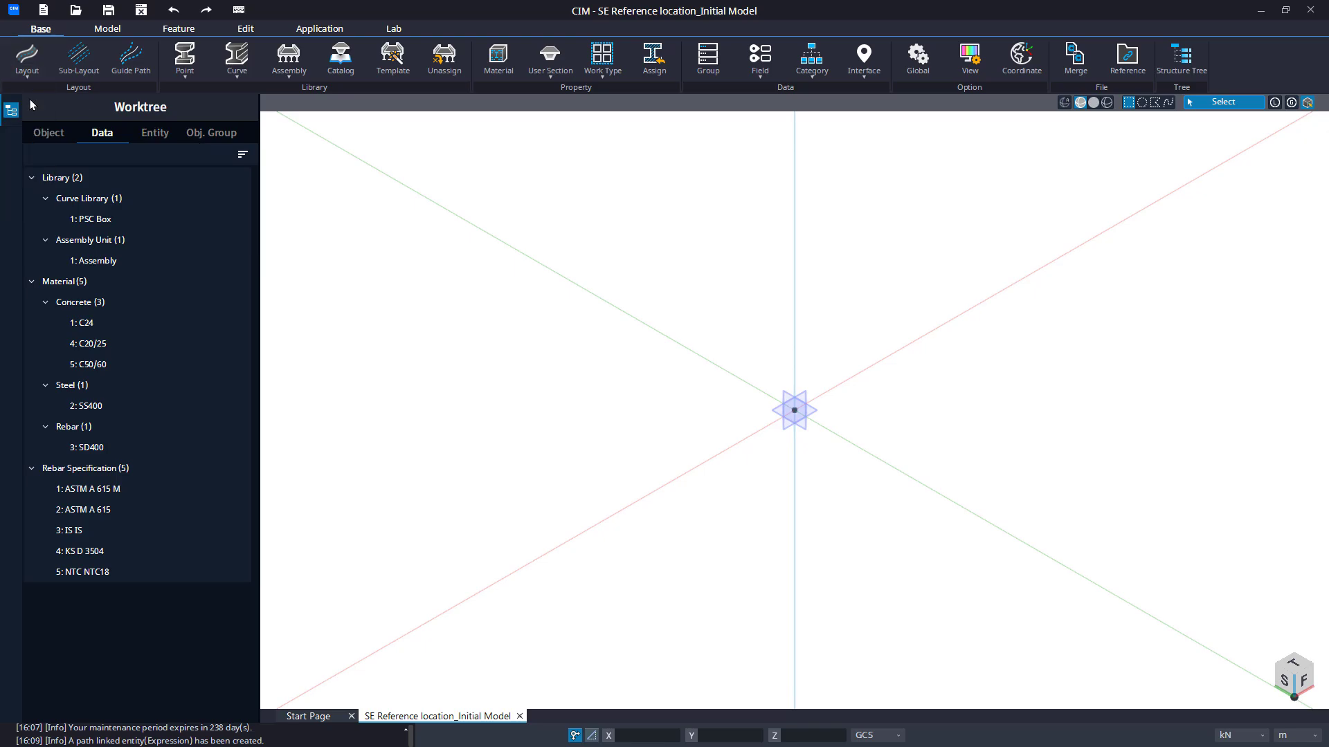
left_click(640, 151)
left_click(582, 238)
type("-5")
key("Return")
type("-5")
left_click(1087, 236)
type("5")
key("Return")
type("5")
key("Return")
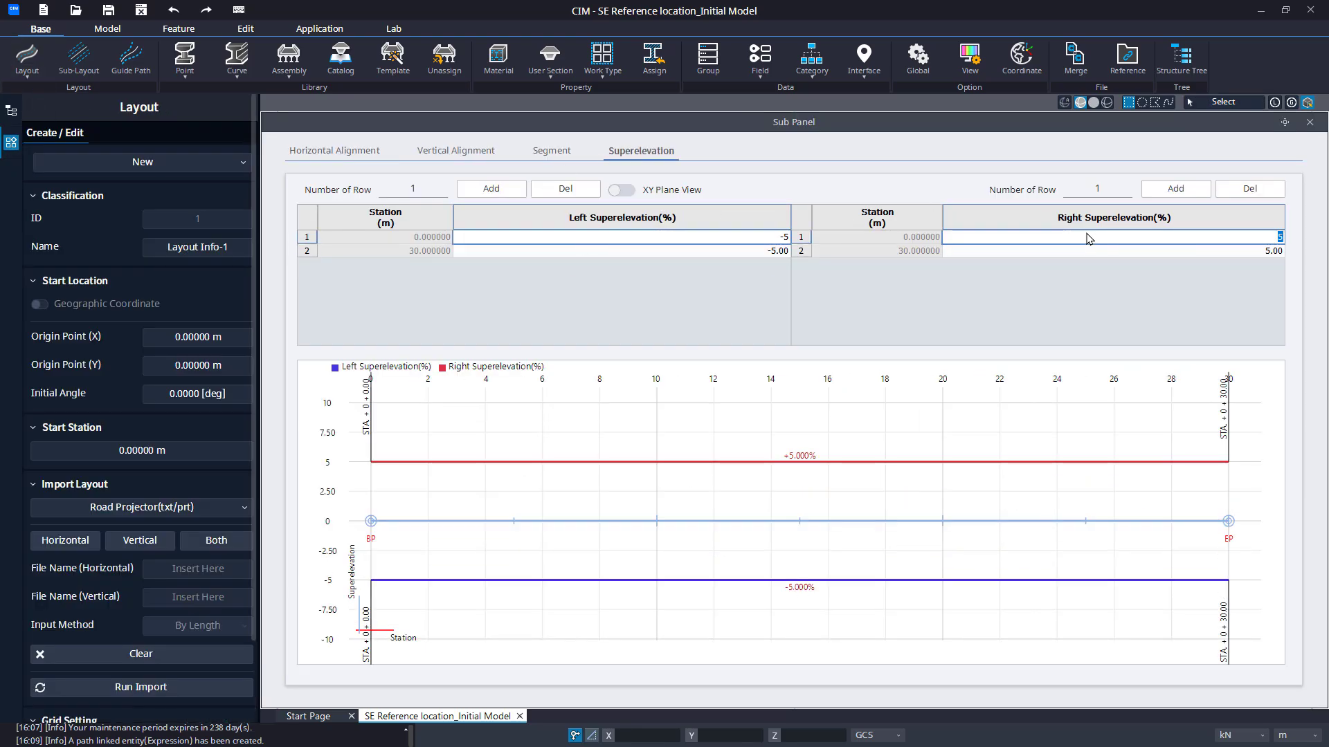
- Name the layout Assembly and create it
left_click(198, 247)
type("Assembly")
scroll(136, 291, "down", 5)
left_click(195, 711)
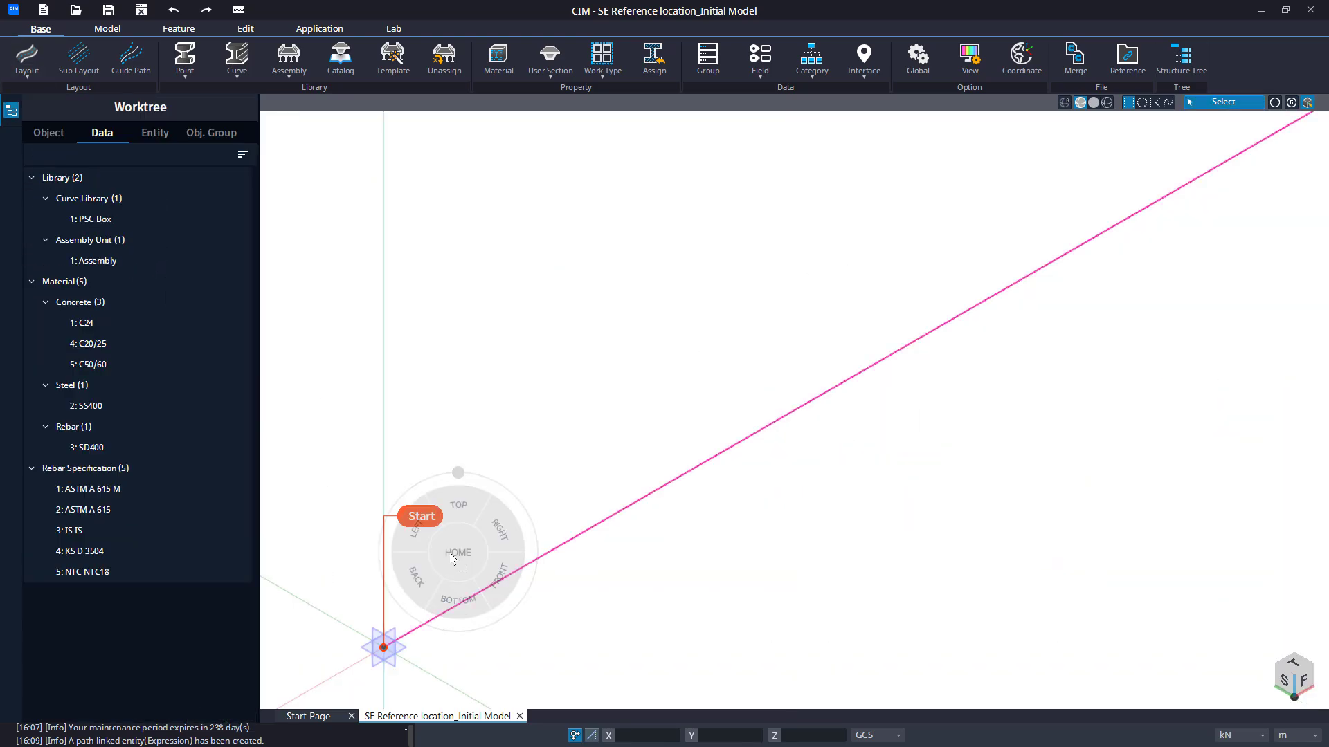
- Assign the Assembly unit to the newly created layout
right_click(92, 260)
left_click(222, 320)
scroll(153, 692, "down", 1)
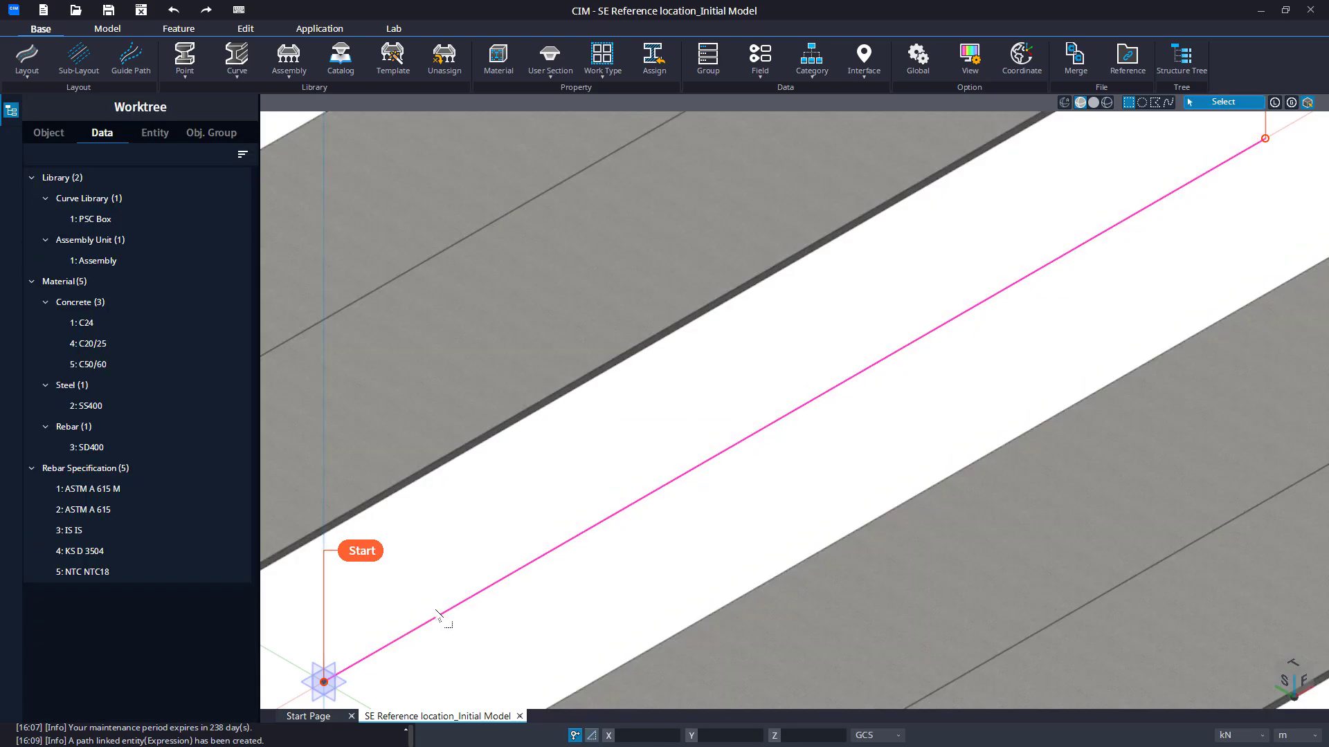
- Name the new assembly unit Method 3 and create a main constraint path with a 10 m Path-Y offset and 10 m superelevation reference point
left_click(461, 87)
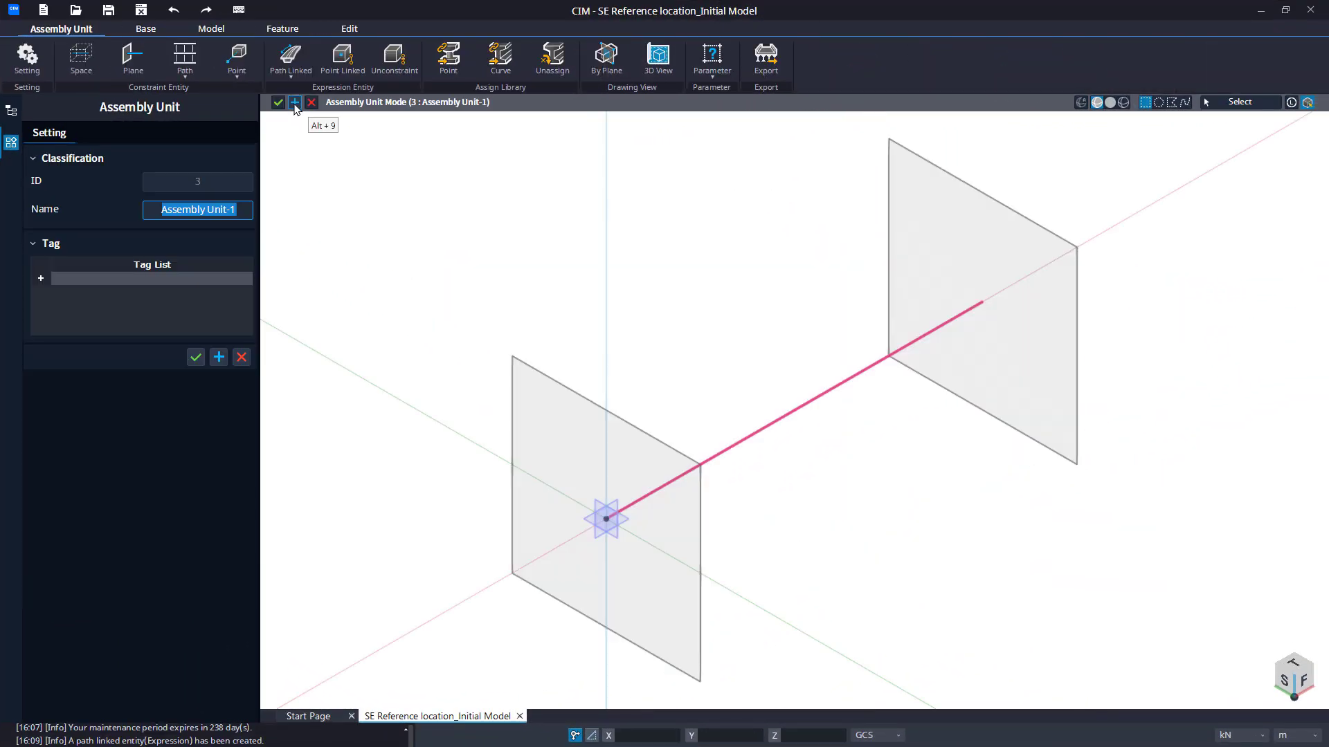
type("Method 3")
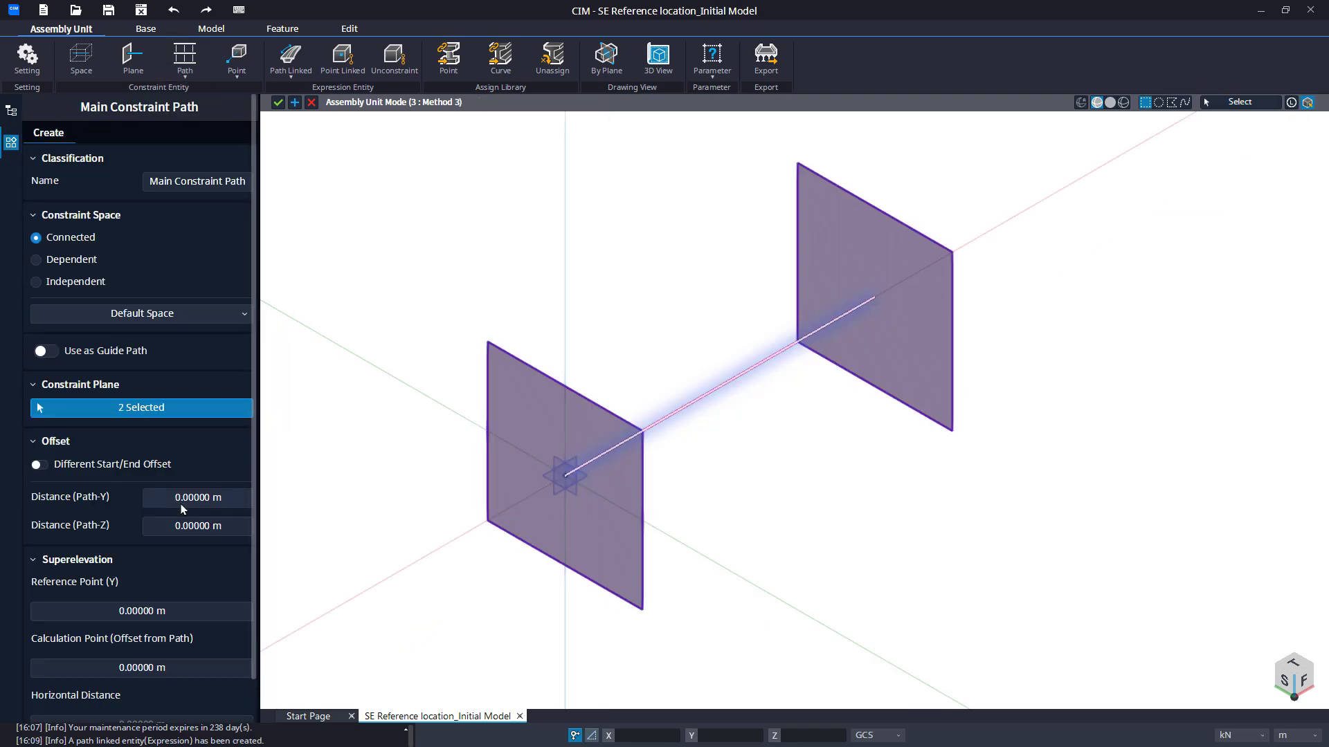
type("10")
scroll(62, 526, "down", 1)
left_click(98, 565)
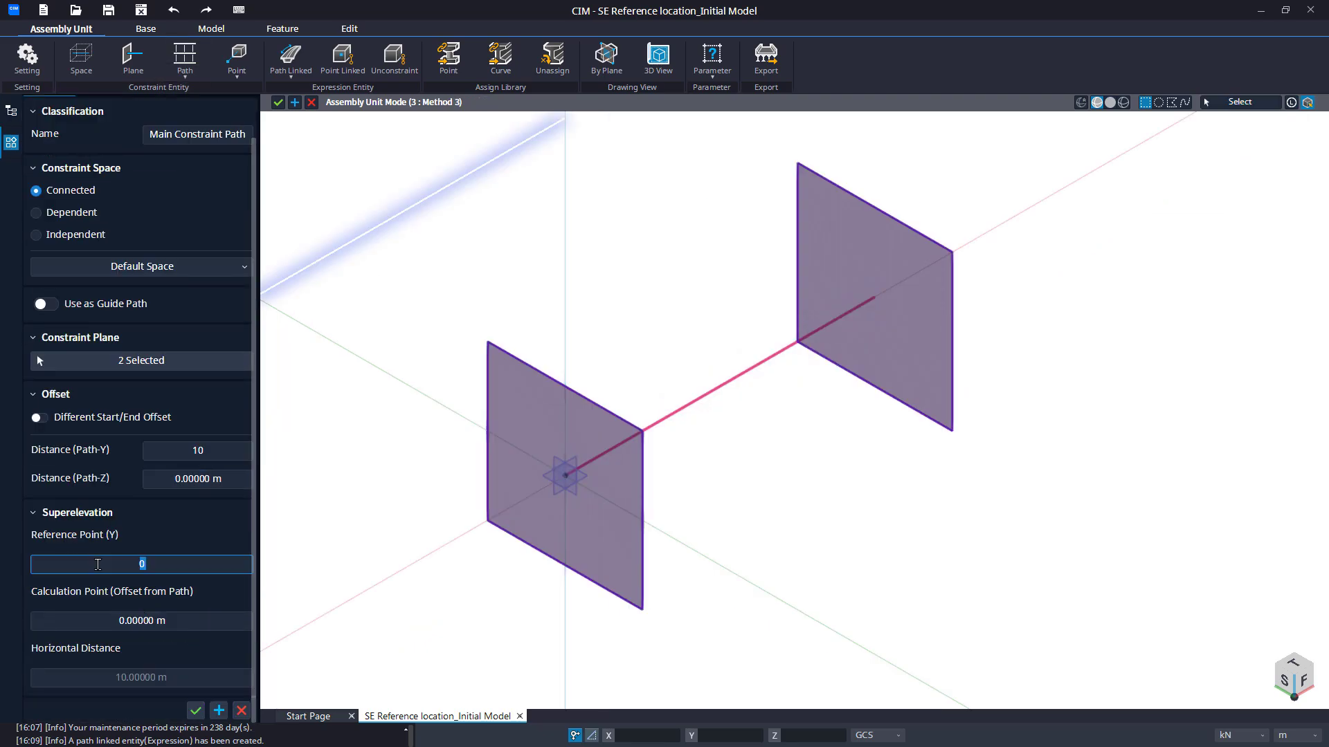
type("10")
key("Return")
left_click(218, 711)
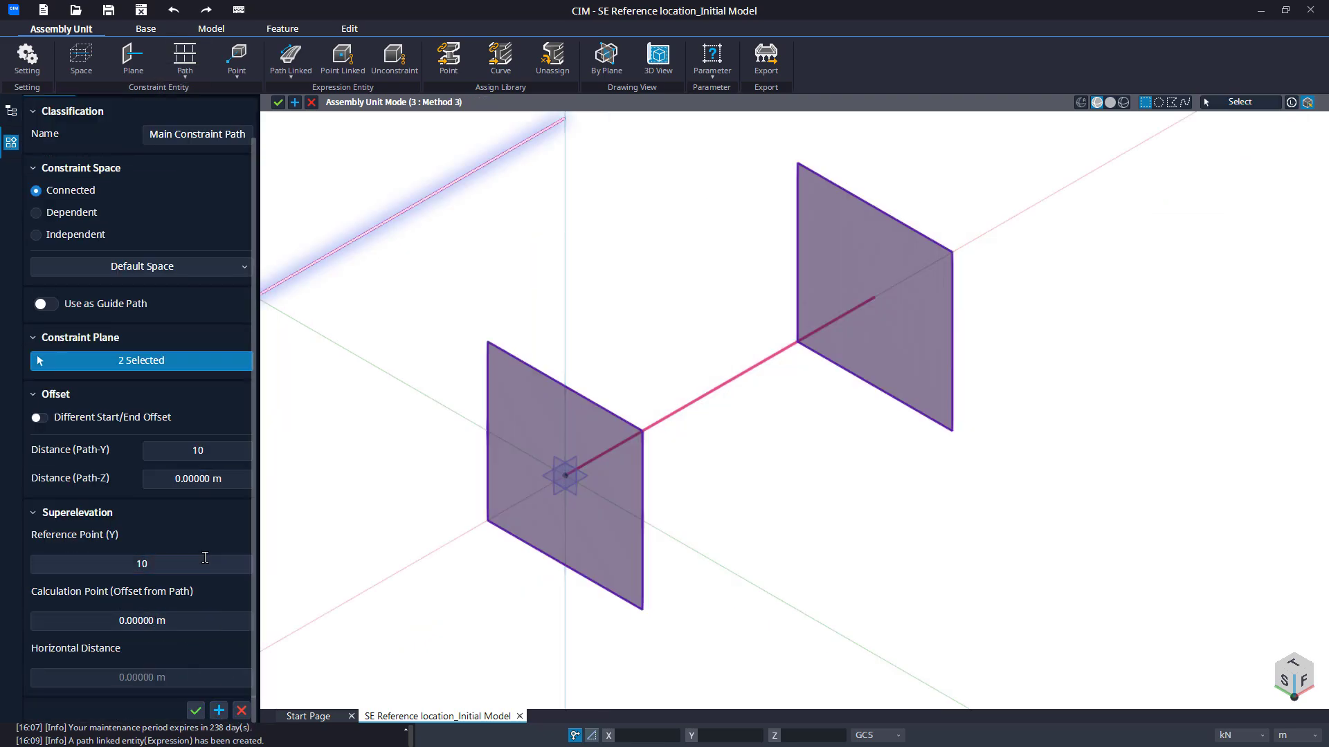
- Create a second Method 3 path with a -10 m Path-Y offset and -10 m superelevation reference point, and open the curve library assignment
left_click_drag(207, 451, 147, 444)
type("-10")
left_click_drag(154, 562, 121, 558)
type("-10")
left_click(196, 711)
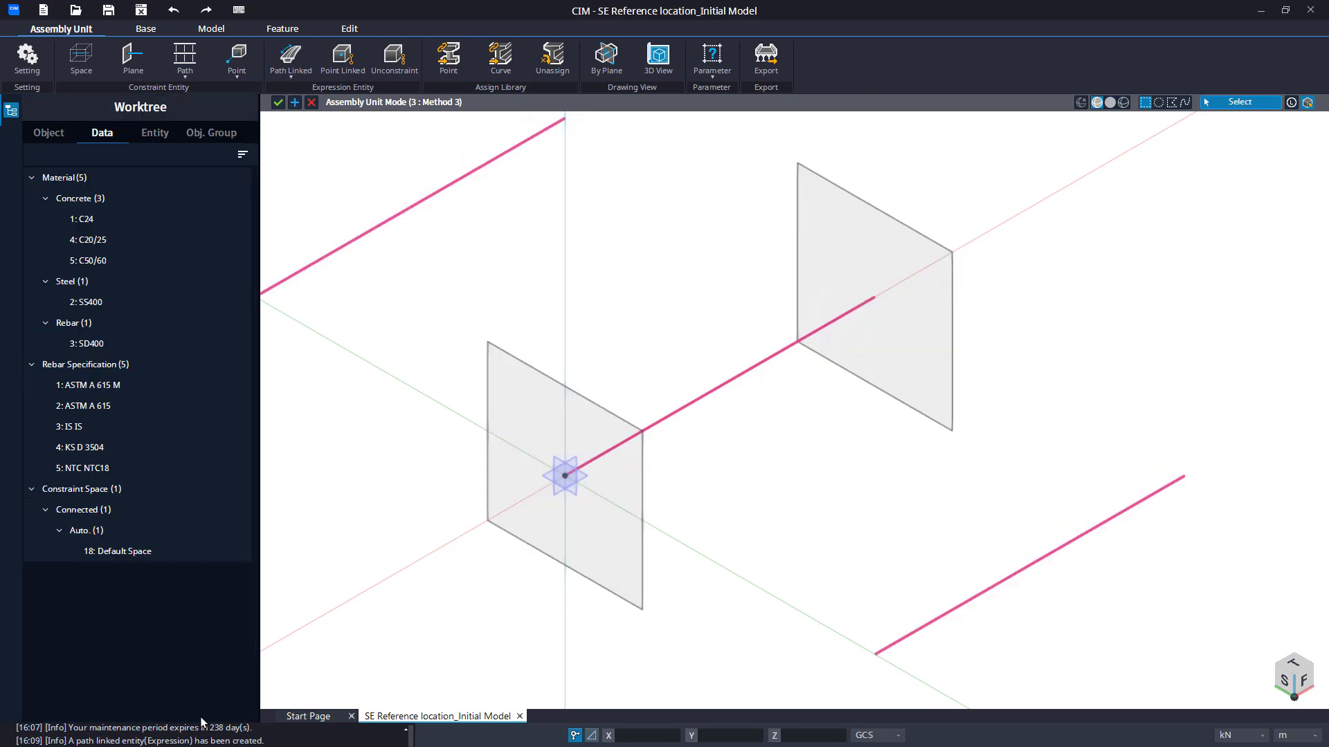
left_click(501, 59)
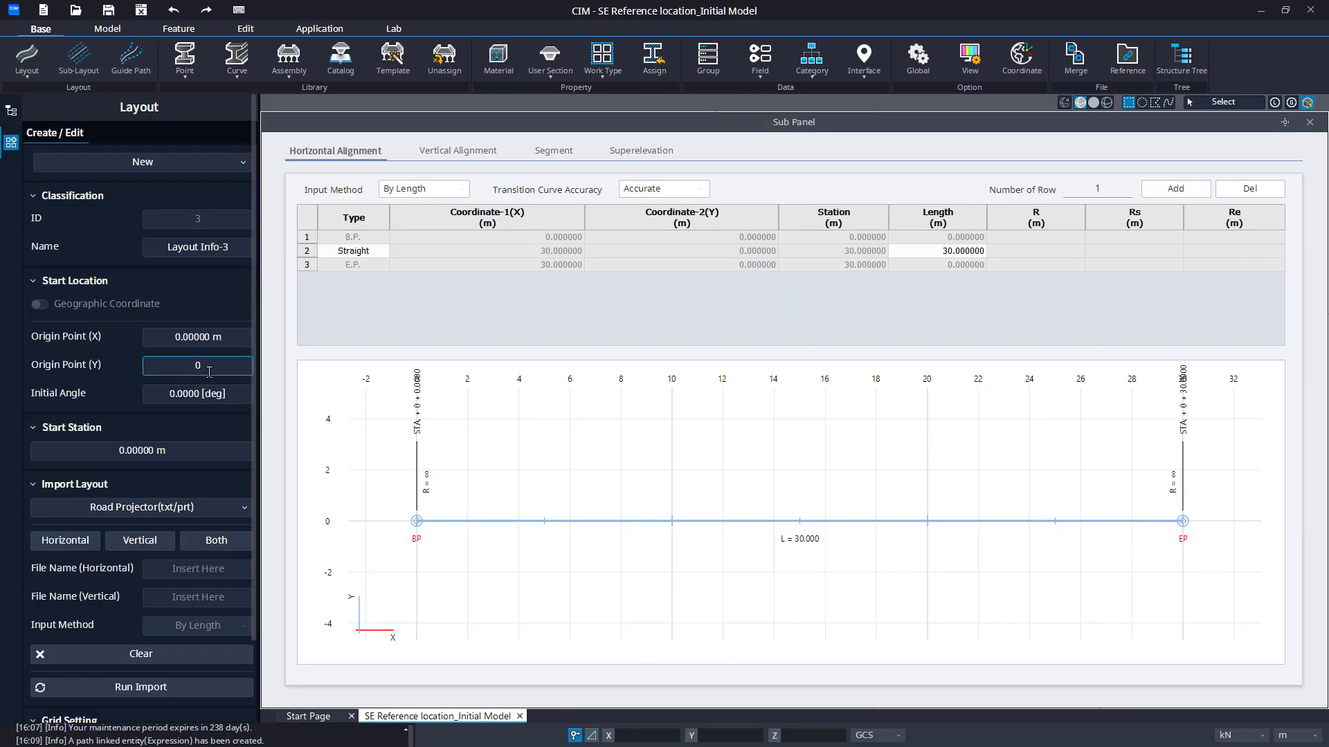
- Set the third layout's Y origin point to -50 m and its left superelevation to -5% at both stations
left_click_drag(209, 372, 147, 372)
type("-50")
left_click(669, 152)
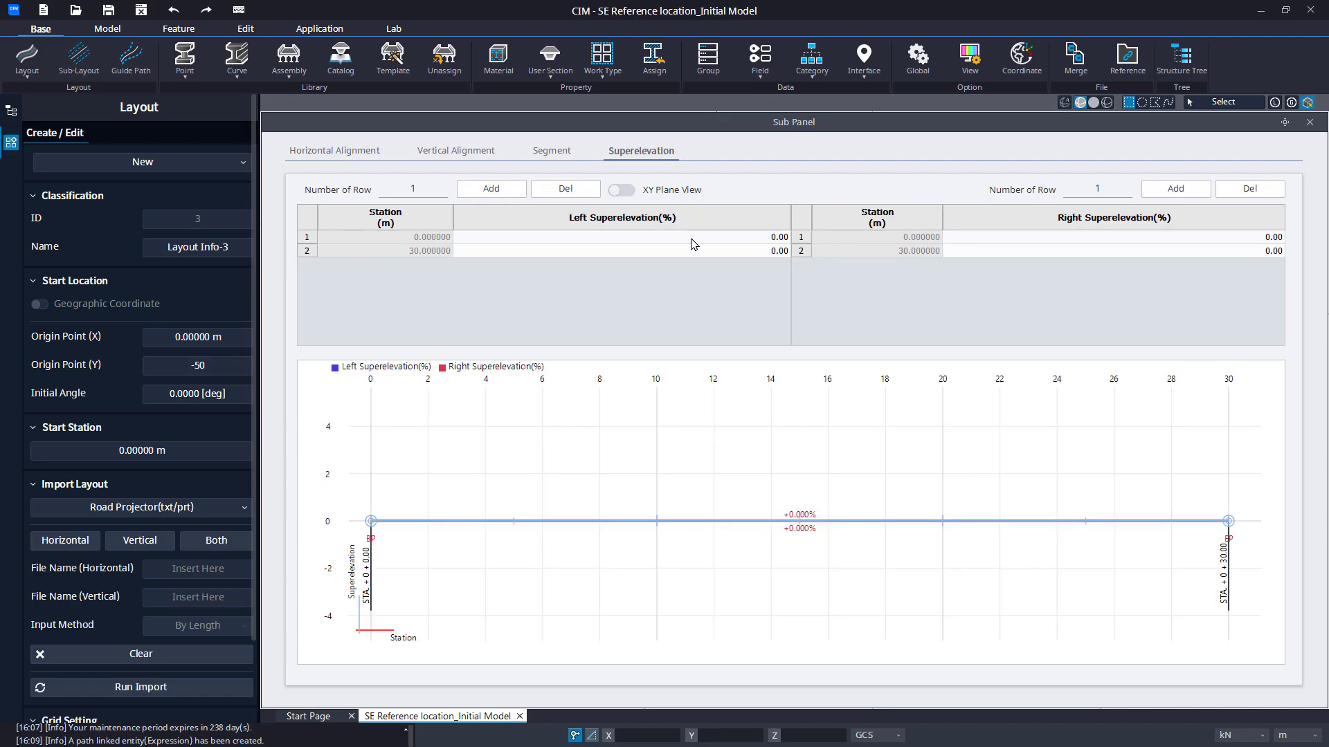
left_click(690, 238)
type("-5")
key("Return")
type("-5")
left_click(967, 242)
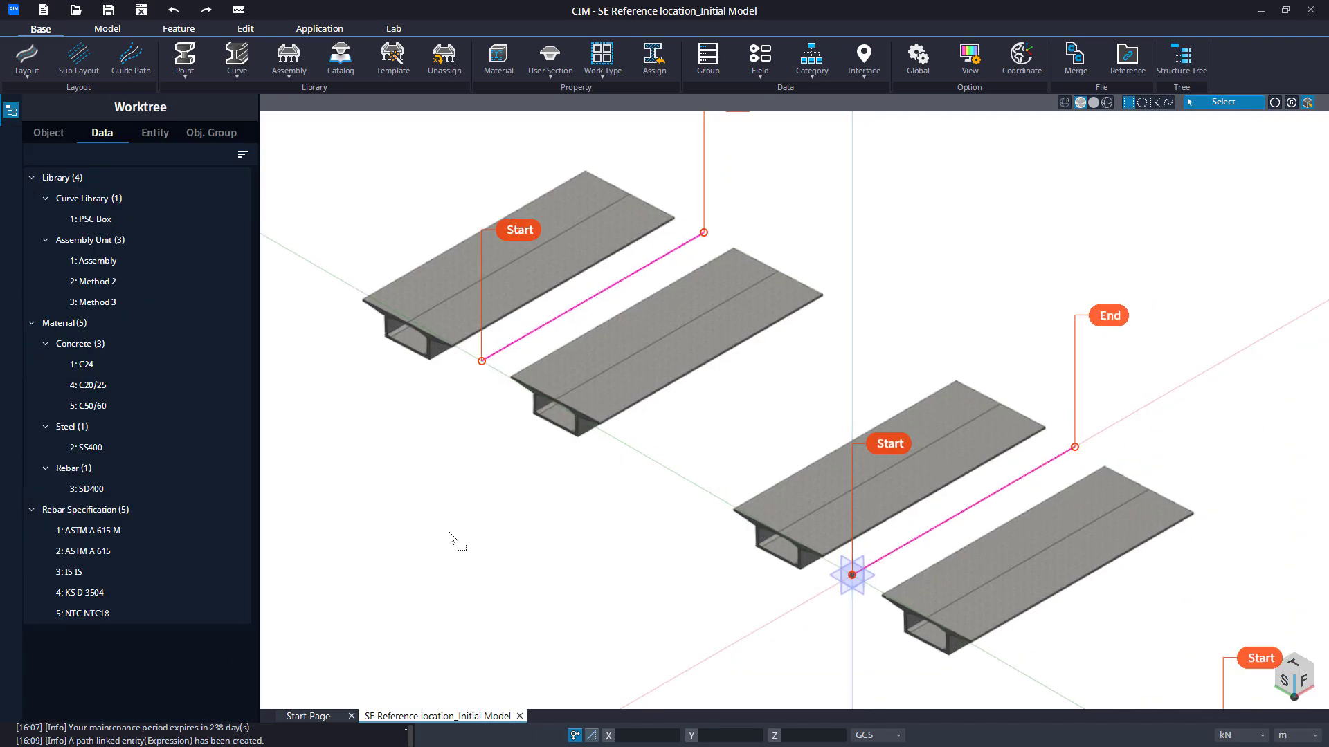
left_click(168, 302)
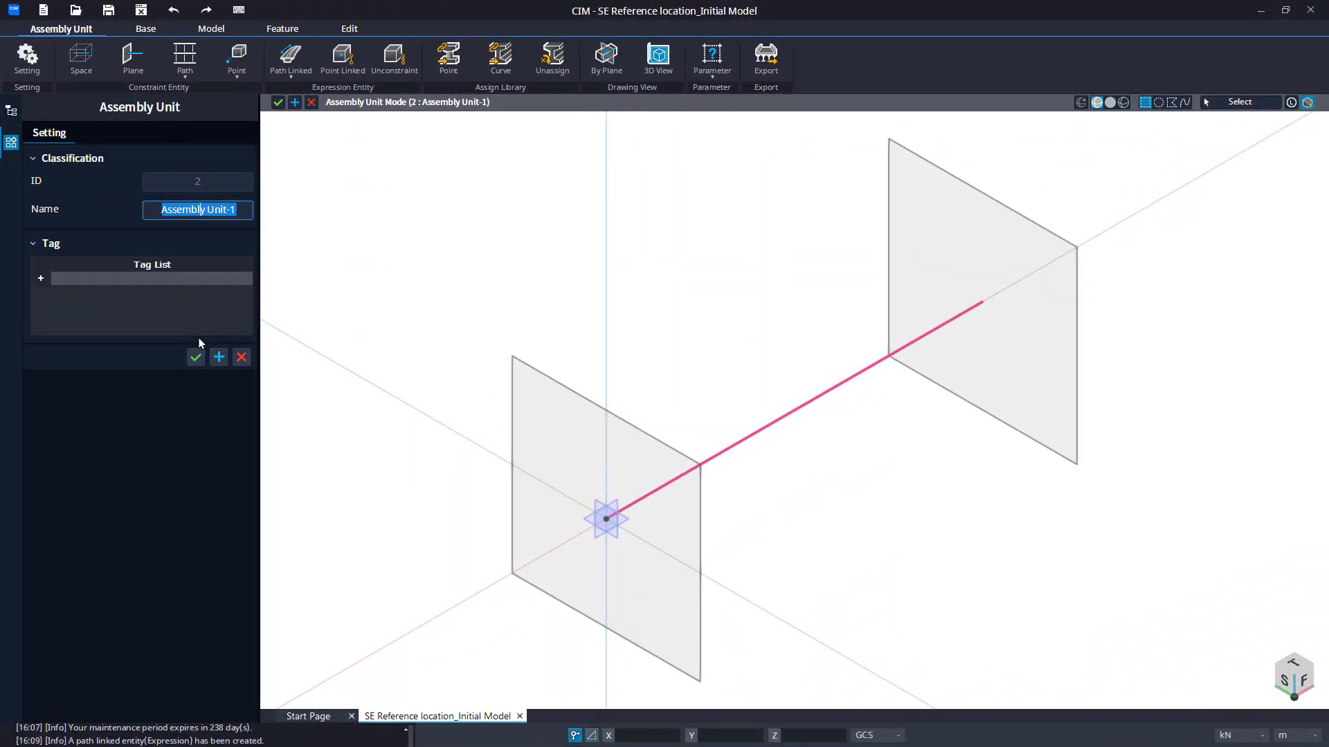
- Name the assembly unit Method 2 and create two main constraint paths with Path-Y offsets of 10 m and -10 m
type("Method 2")
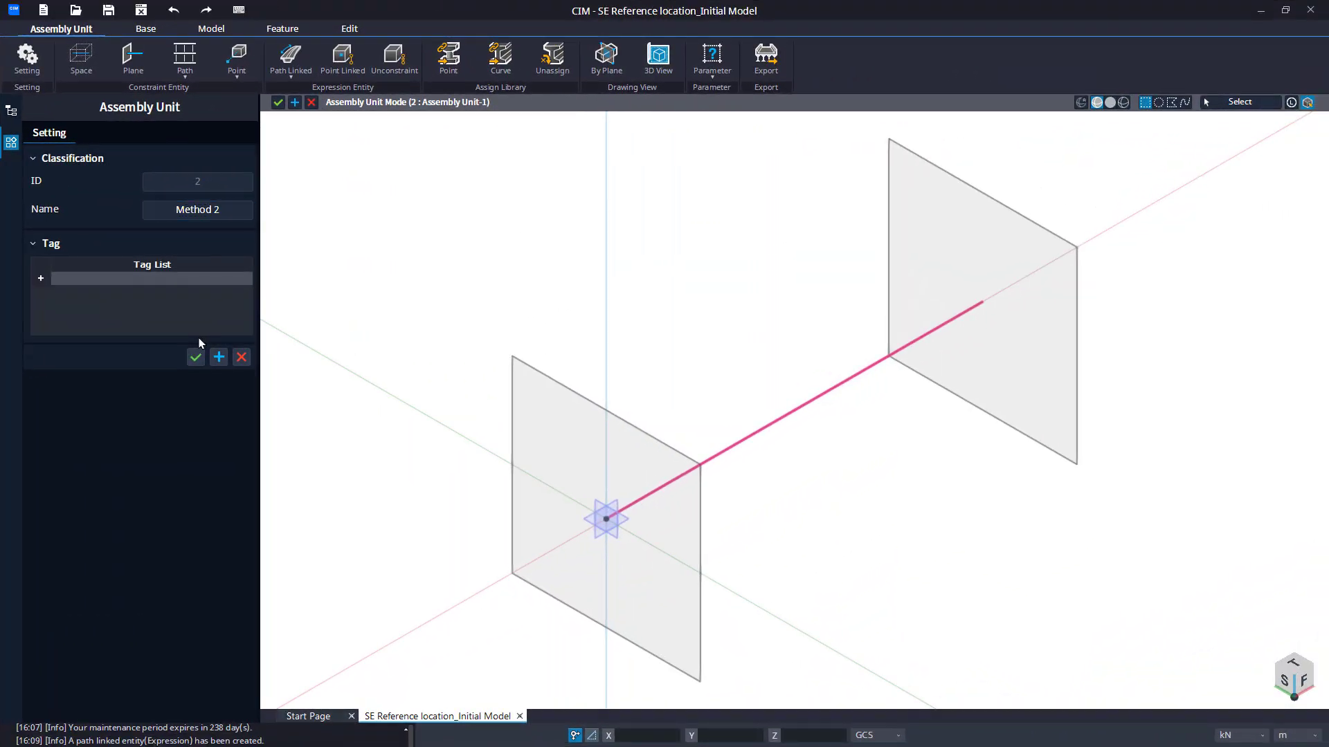
left_click(196, 357)
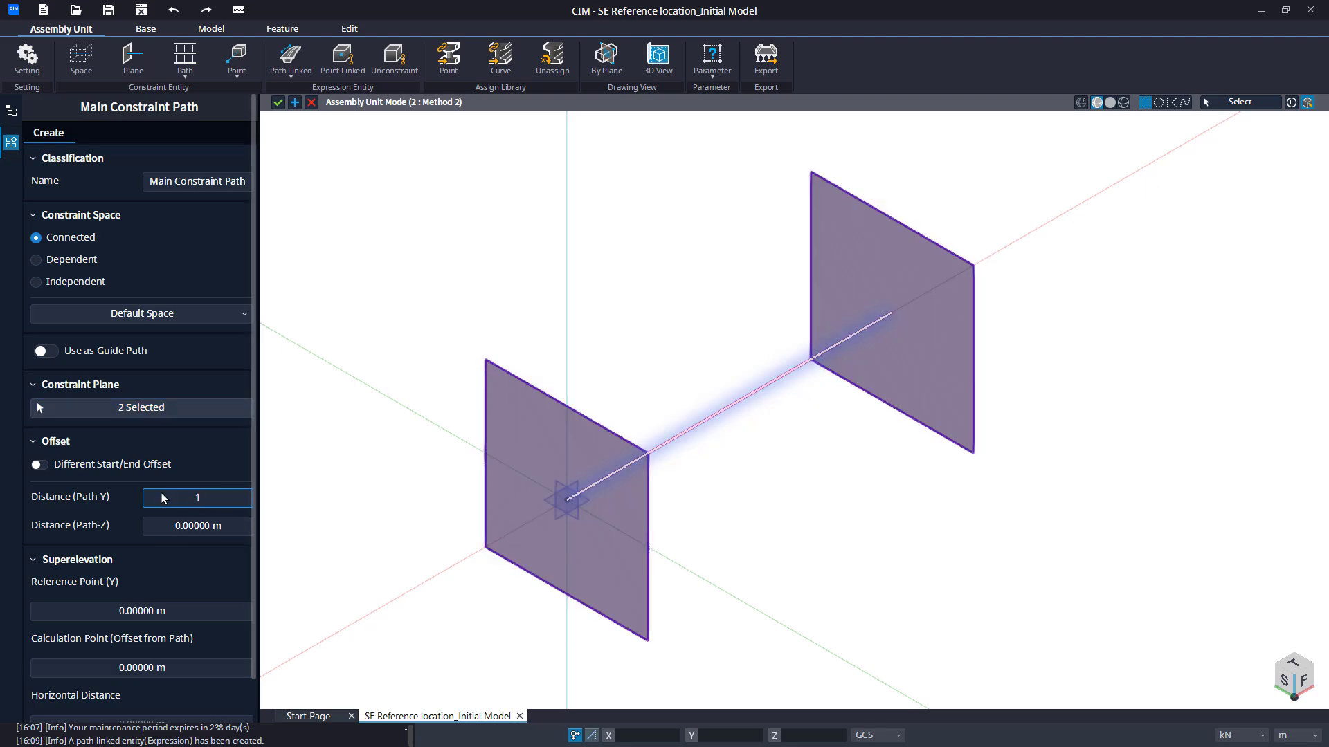
type("0")
left_click(218, 711)
left_click(167, 454)
type("-10")
left_click(195, 710)
- Assign the PSC Box curve library to both Method 2 main constraint paths, using Deformed section variation for superelevation
left_click(501, 62)
scroll(386, 323, "down", 2)
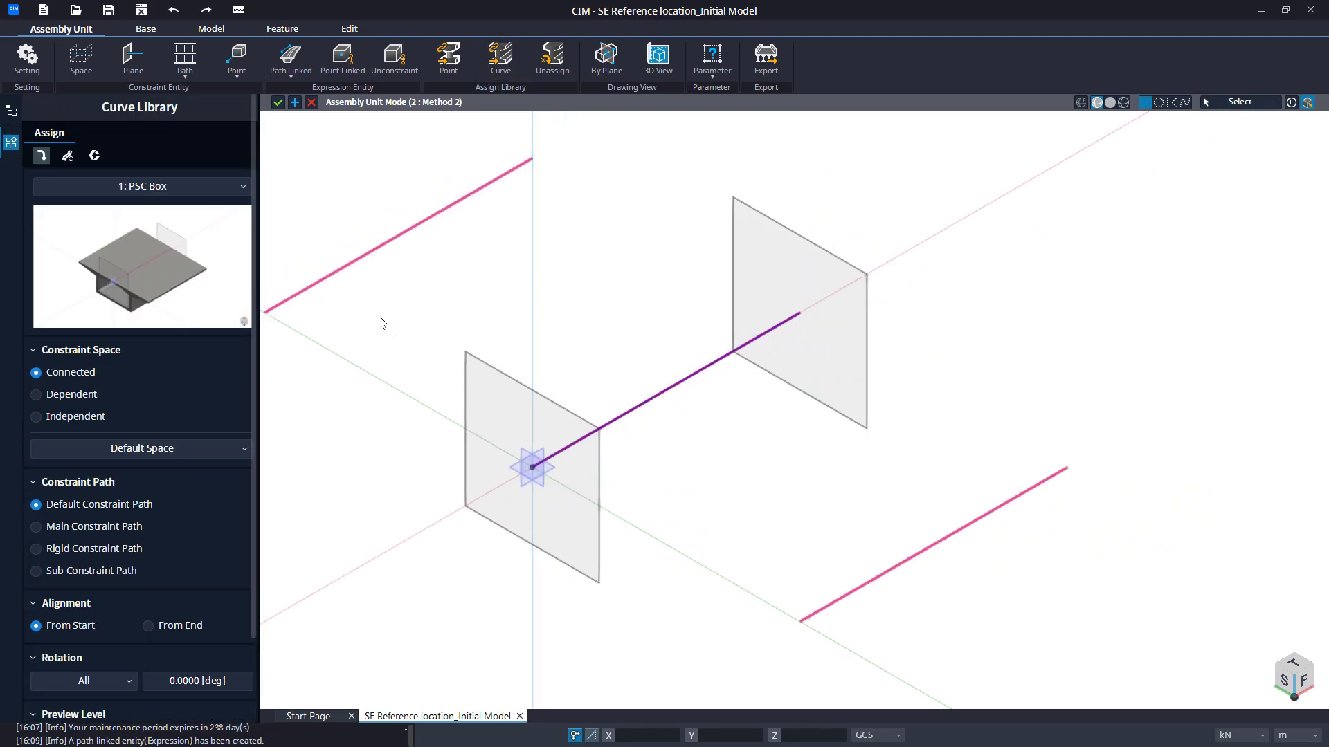
left_click(36, 527)
left_click(506, 247)
left_click(1052, 501)
left_click(68, 155)
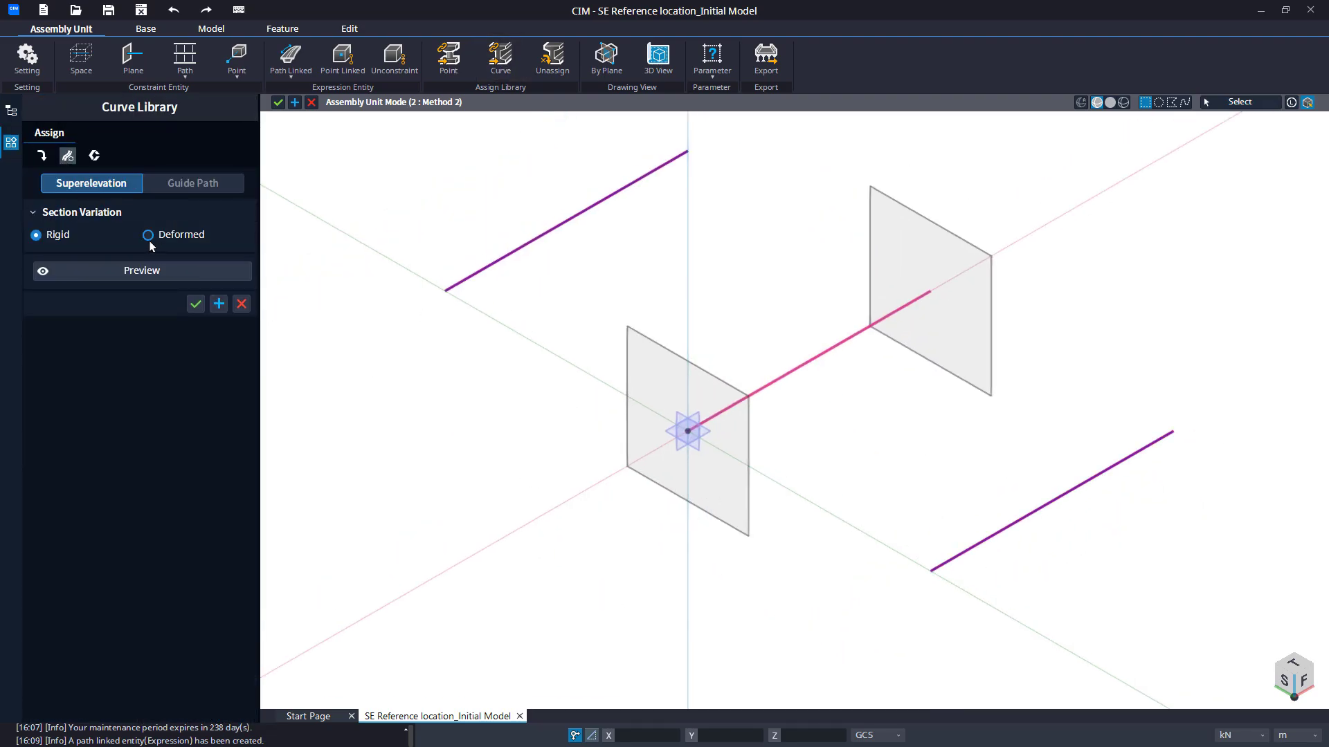
left_click(148, 235)
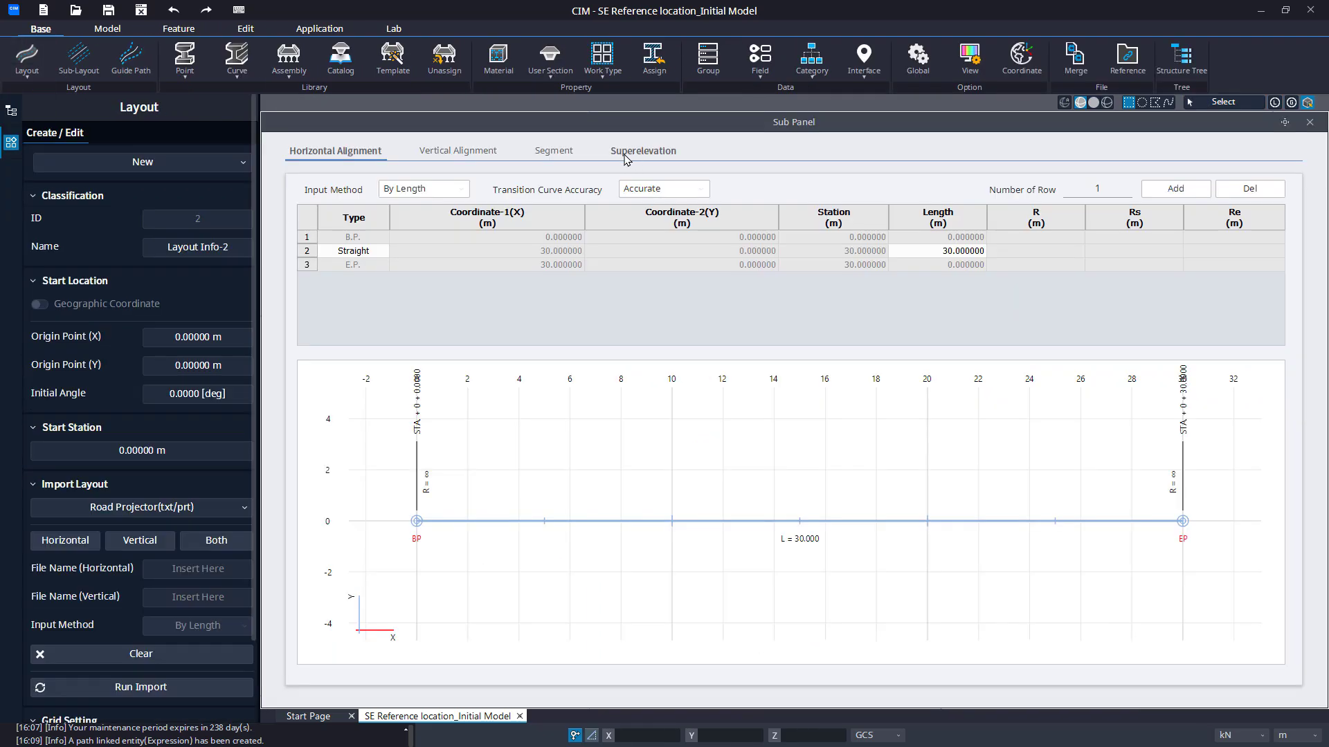
- Set the new layout's left superelevation to -5% and right superelevation to 5% at both stations, and offset its Y origin point
left_click(641, 150)
left_click(593, 237)
type("-5")
left_click(968, 237)
type("2")
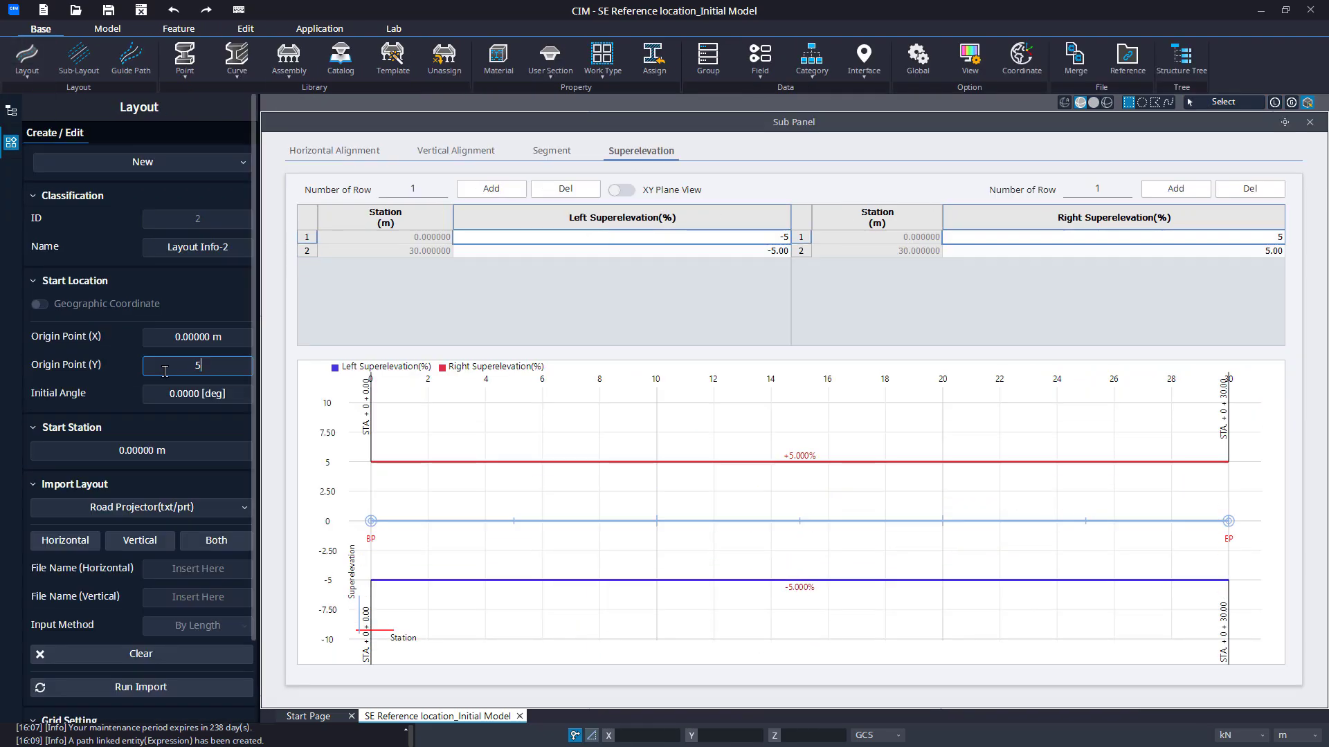
scroll(139, 415, "down", 3)
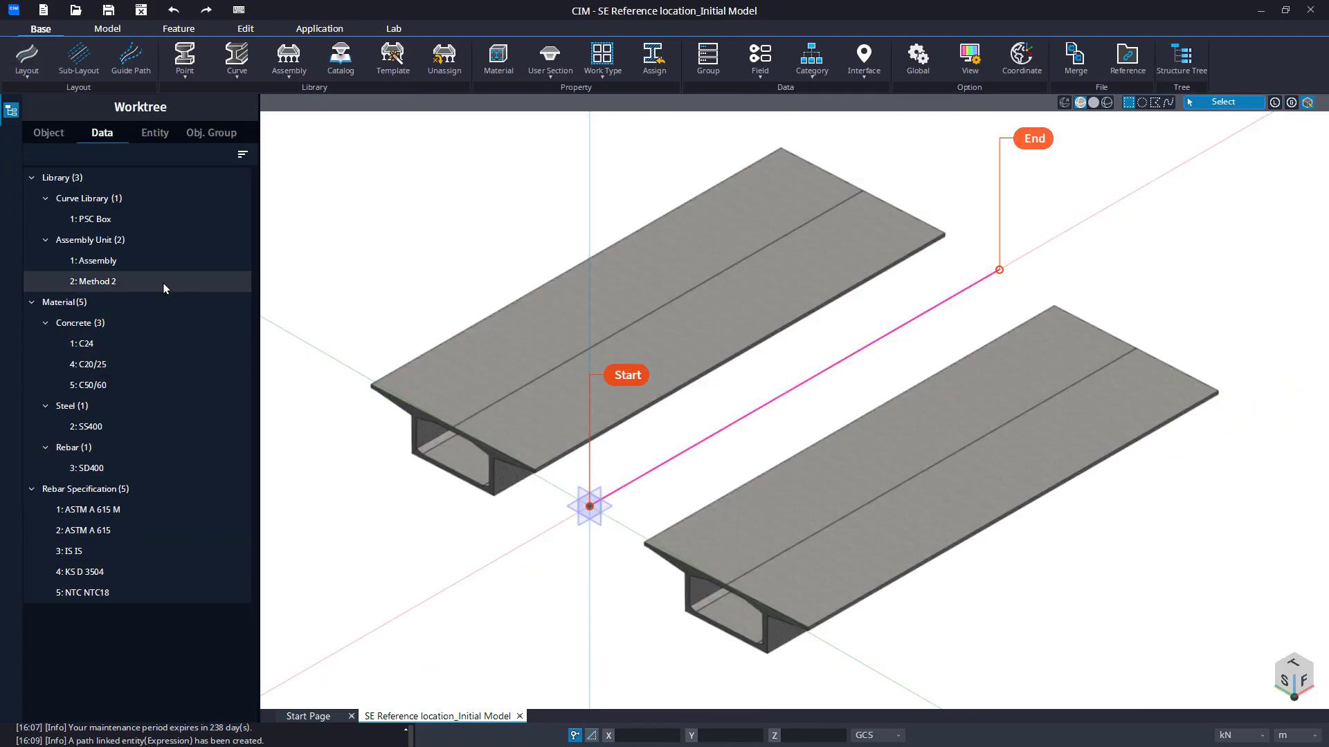
- Assign the Method 2 assembly unit to the new layout's segment and inspect the girders' cross slopes from the side
double_click(164, 288)
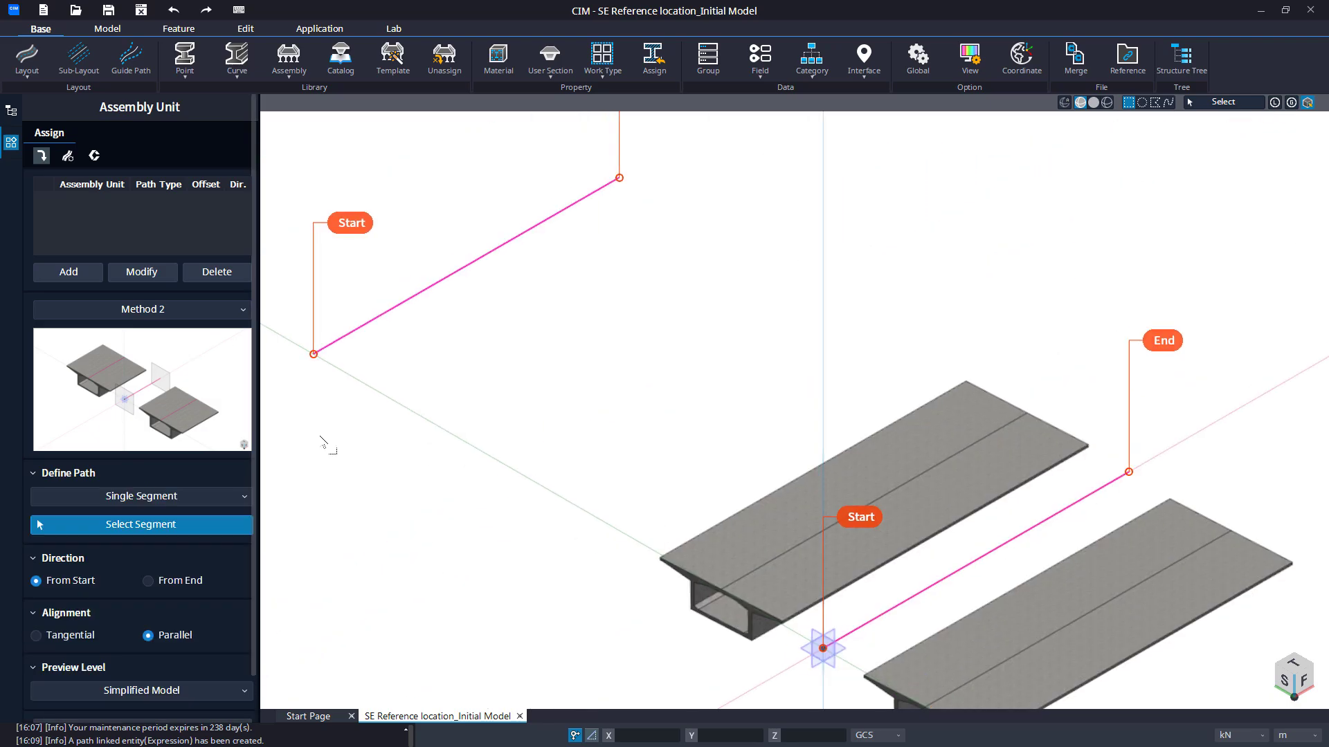
left_click(68, 271)
left_click(195, 711)
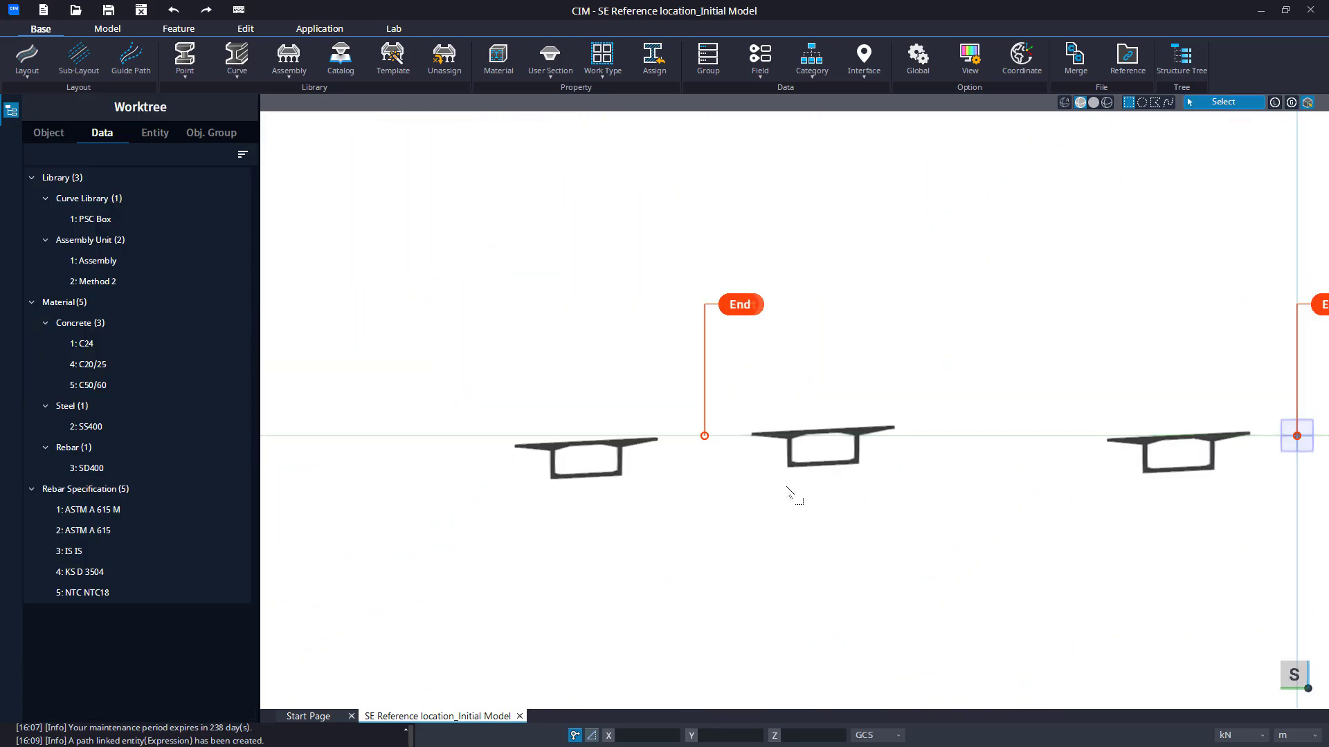
scroll(792, 495, "up", 5)
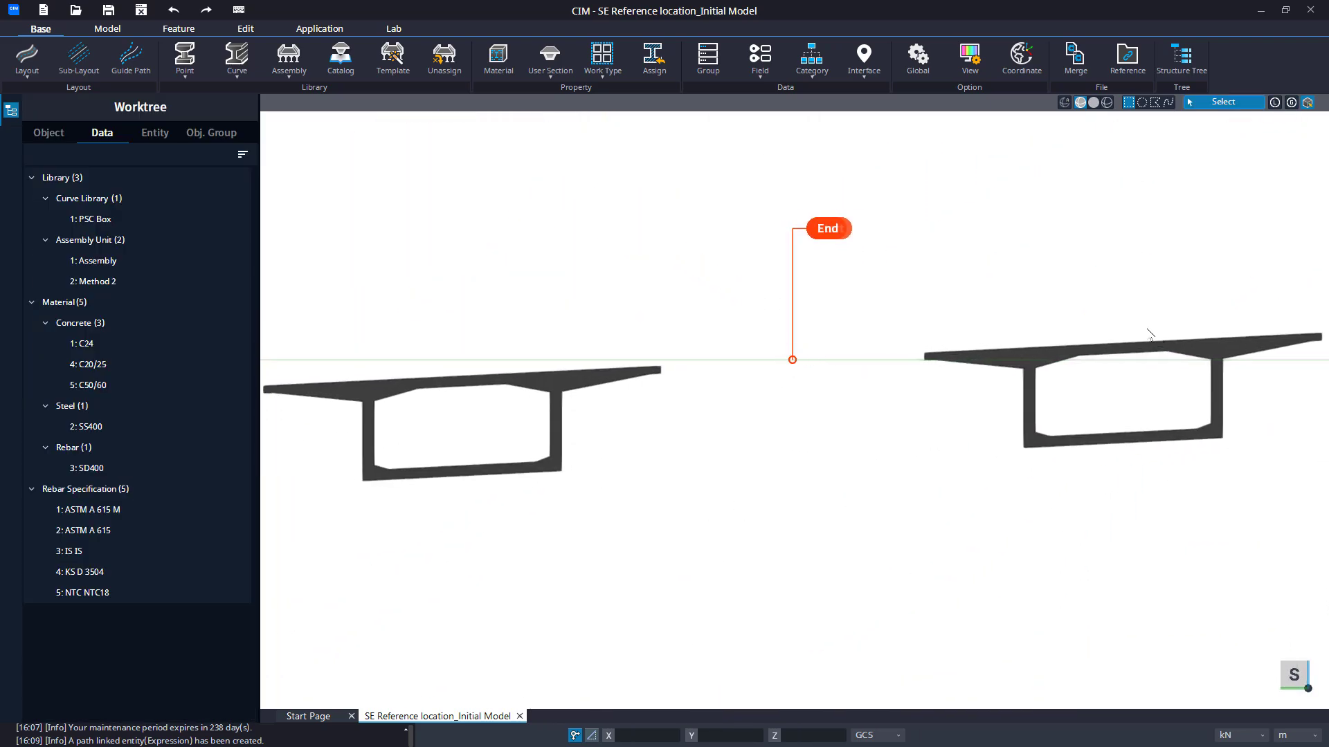